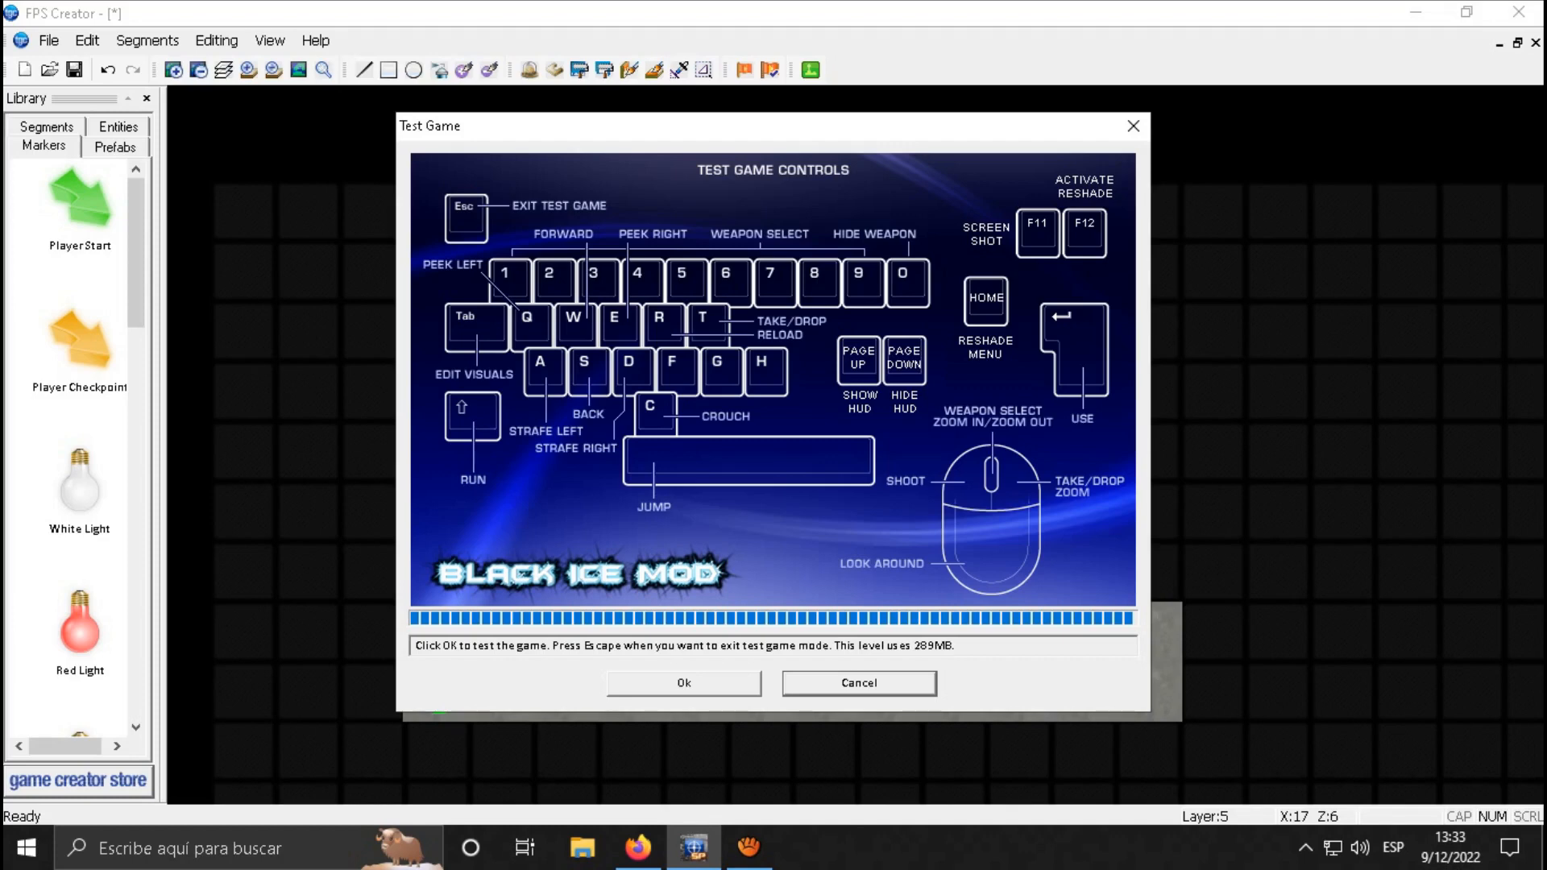
# - Start the test game and walk through the level to examine its ground layout
pyautogui.press('Return')
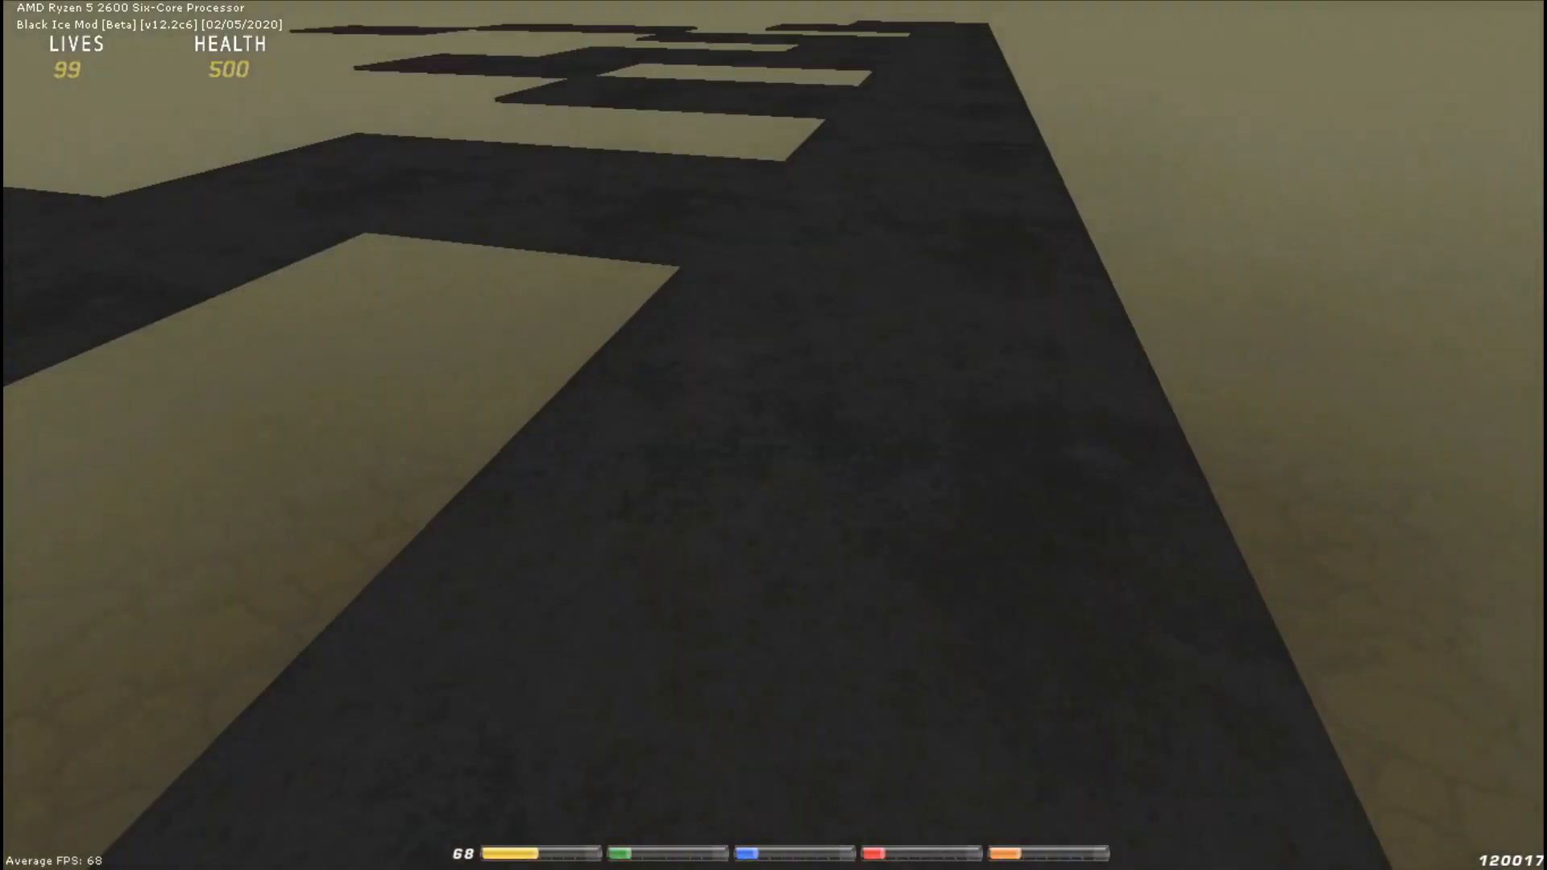
pyautogui.press('w')
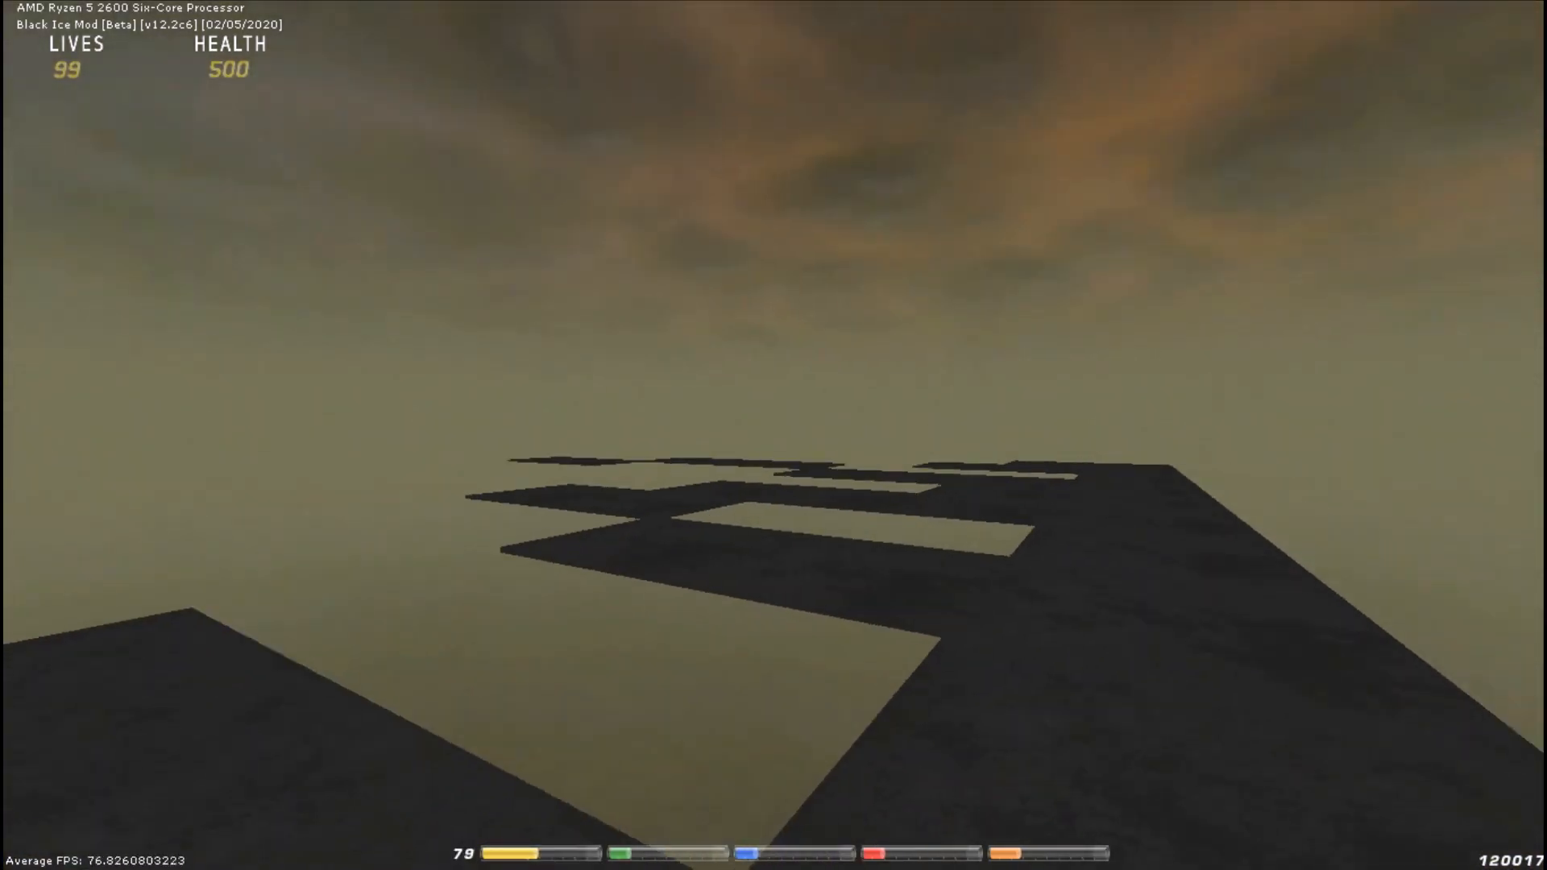
pyautogui.press('w')
pyautogui.press('w')
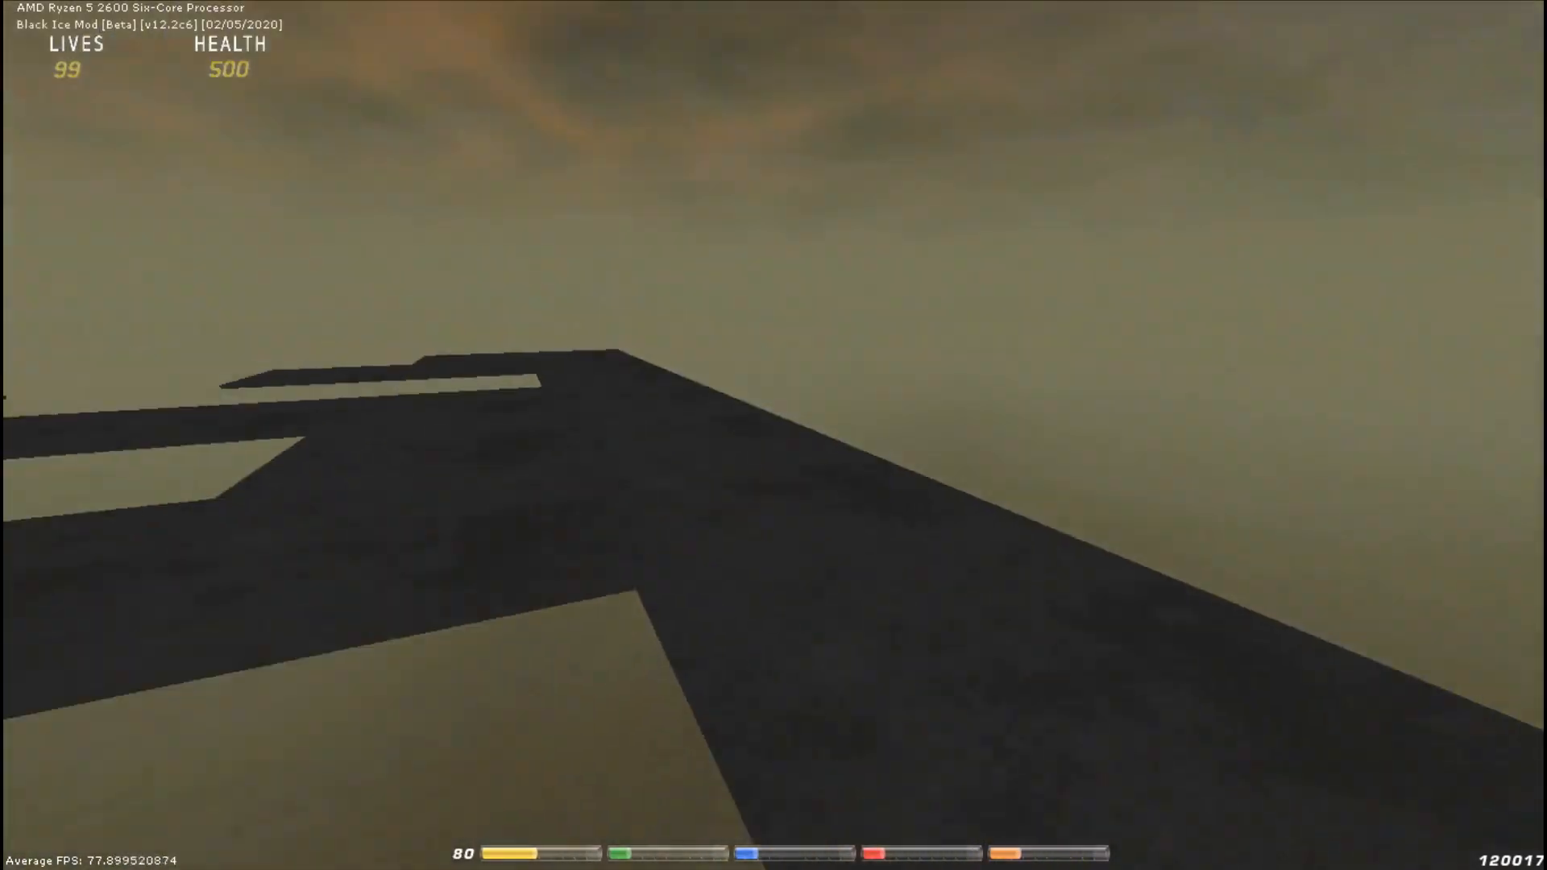
pyautogui.press('w')
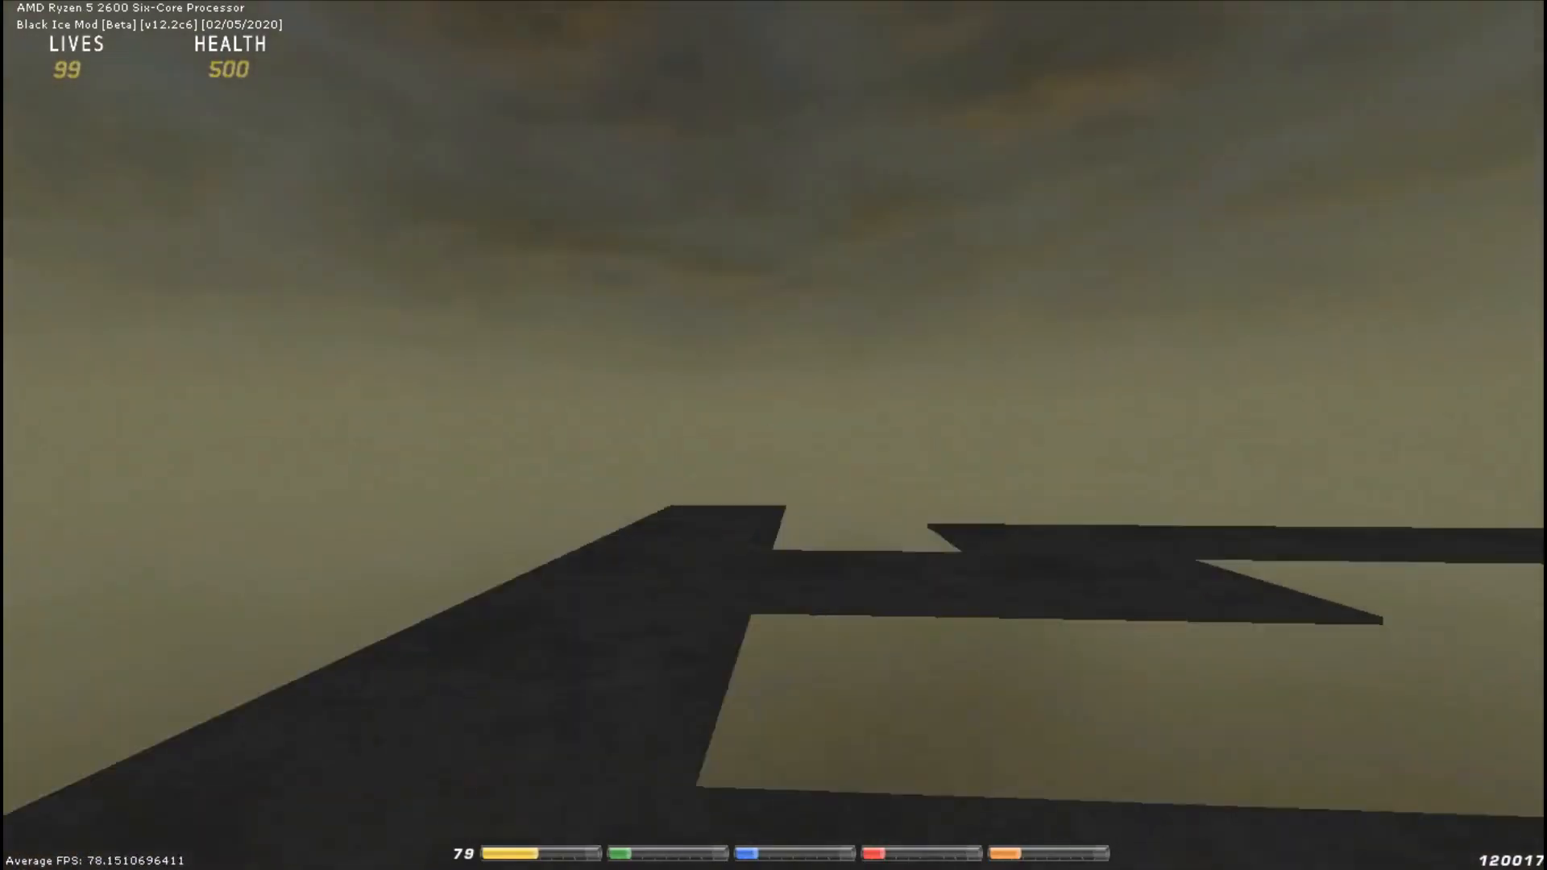
pyautogui.press('w')
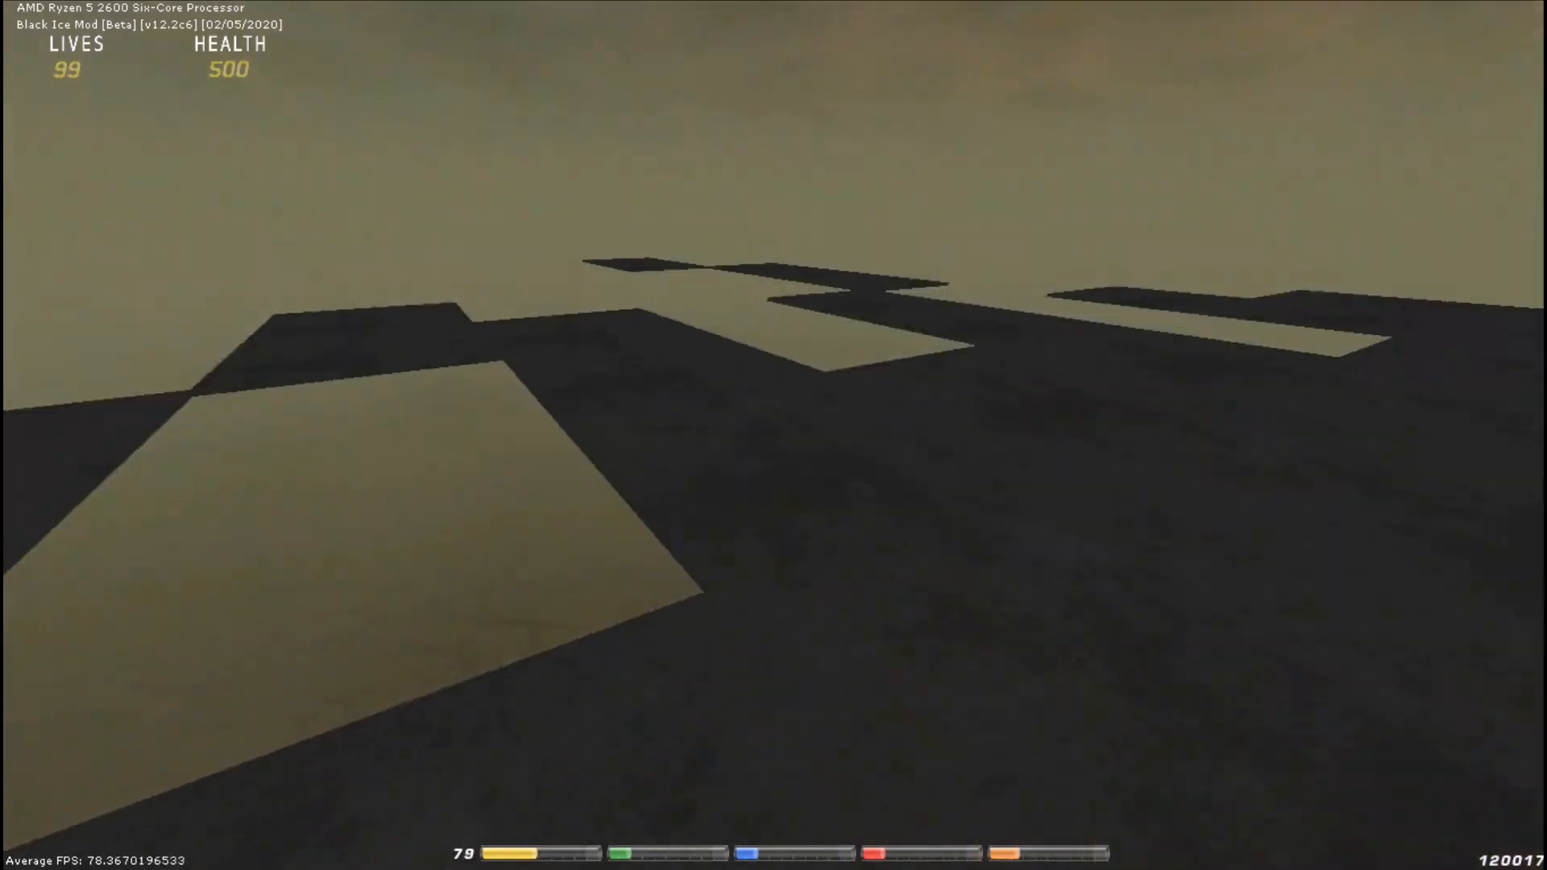
pyautogui.press('d')
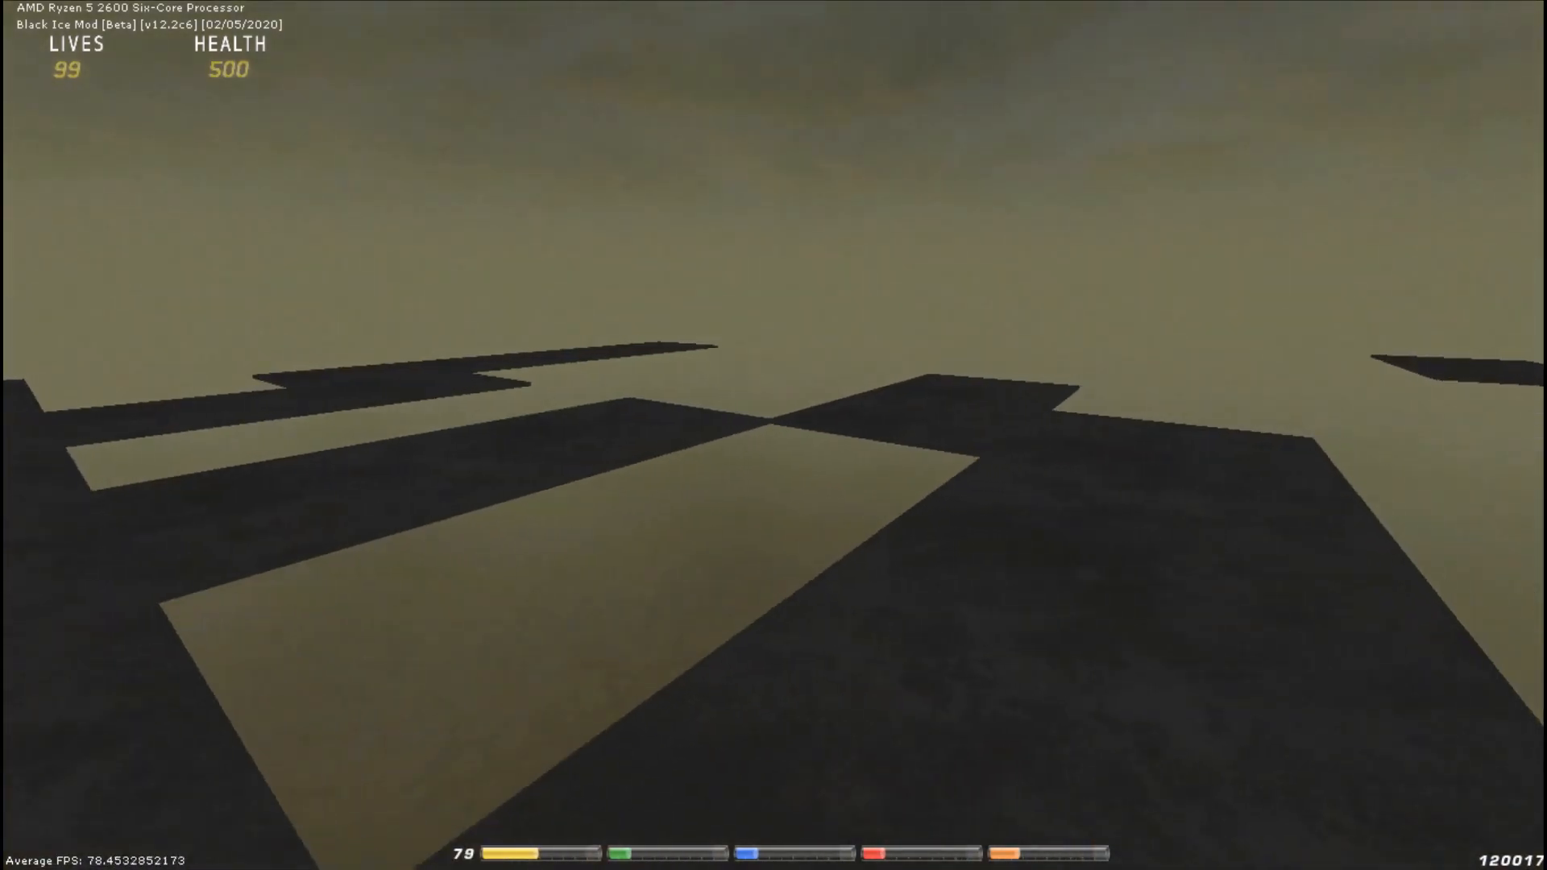
pyautogui.press('w')
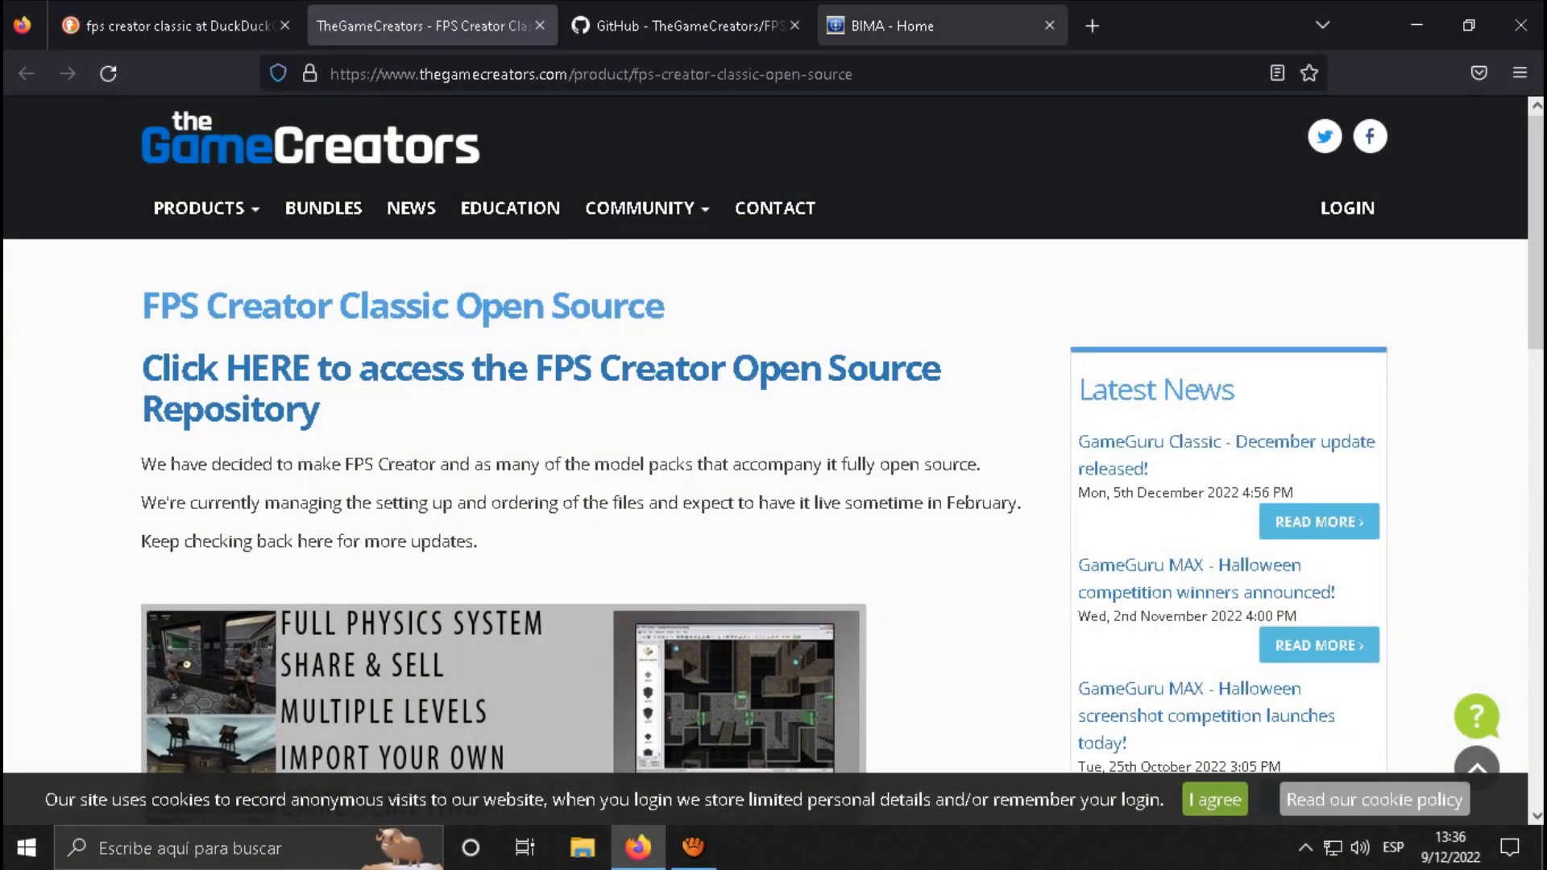
# - Open the gallery page of the Black Ice Mod Advanced website and look over its screenshots
pyautogui.click(886, 25)
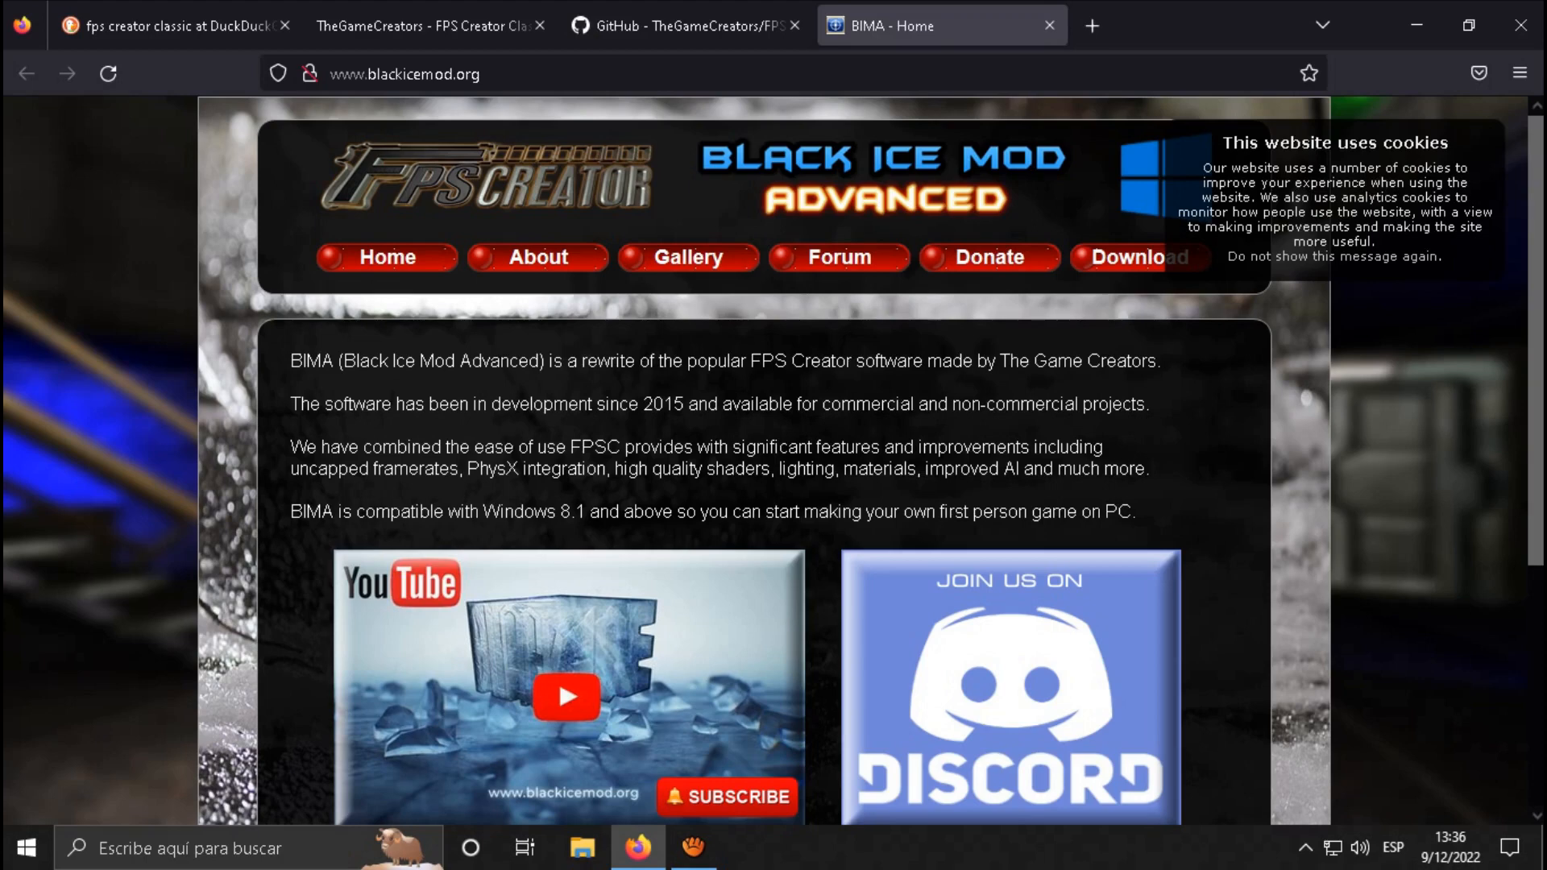
pyautogui.click(689, 257)
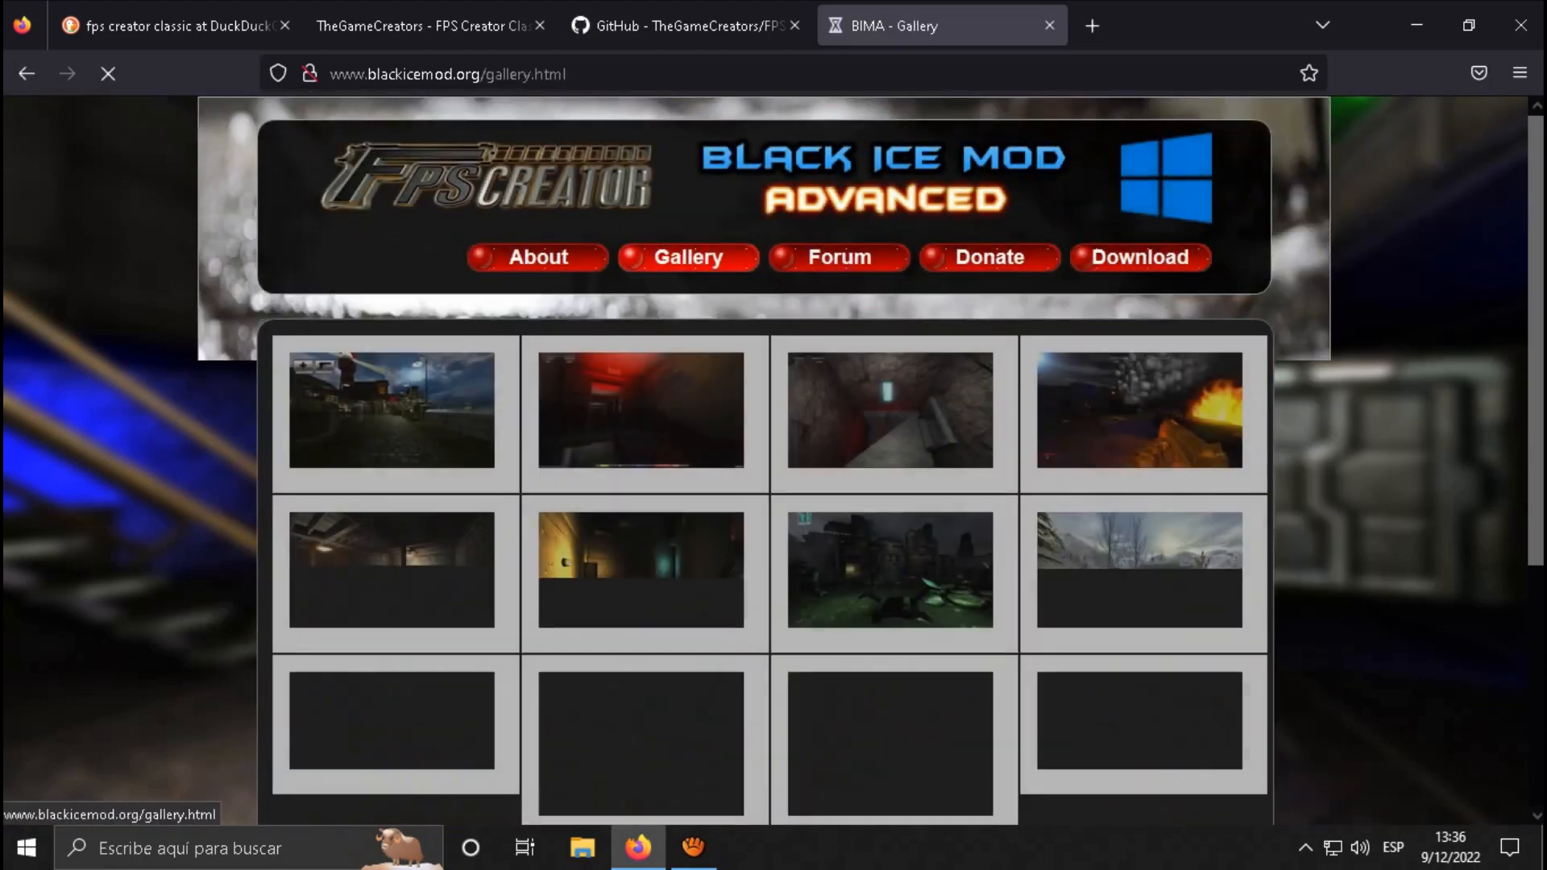
pyautogui.scroll(-3, 765, 459)
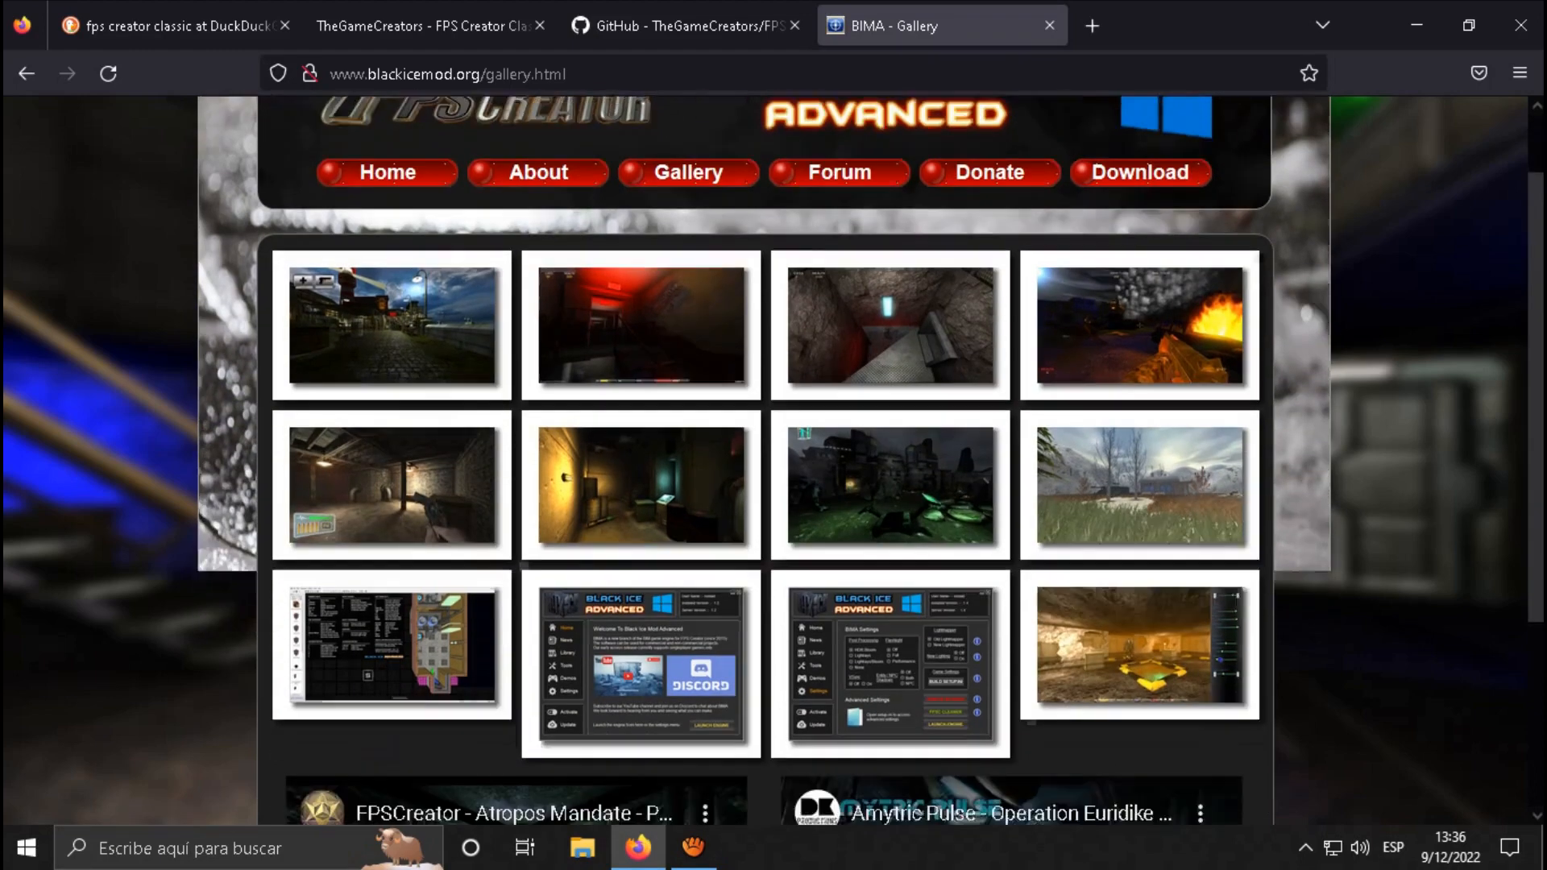
pyautogui.scroll(1, 765, 459)
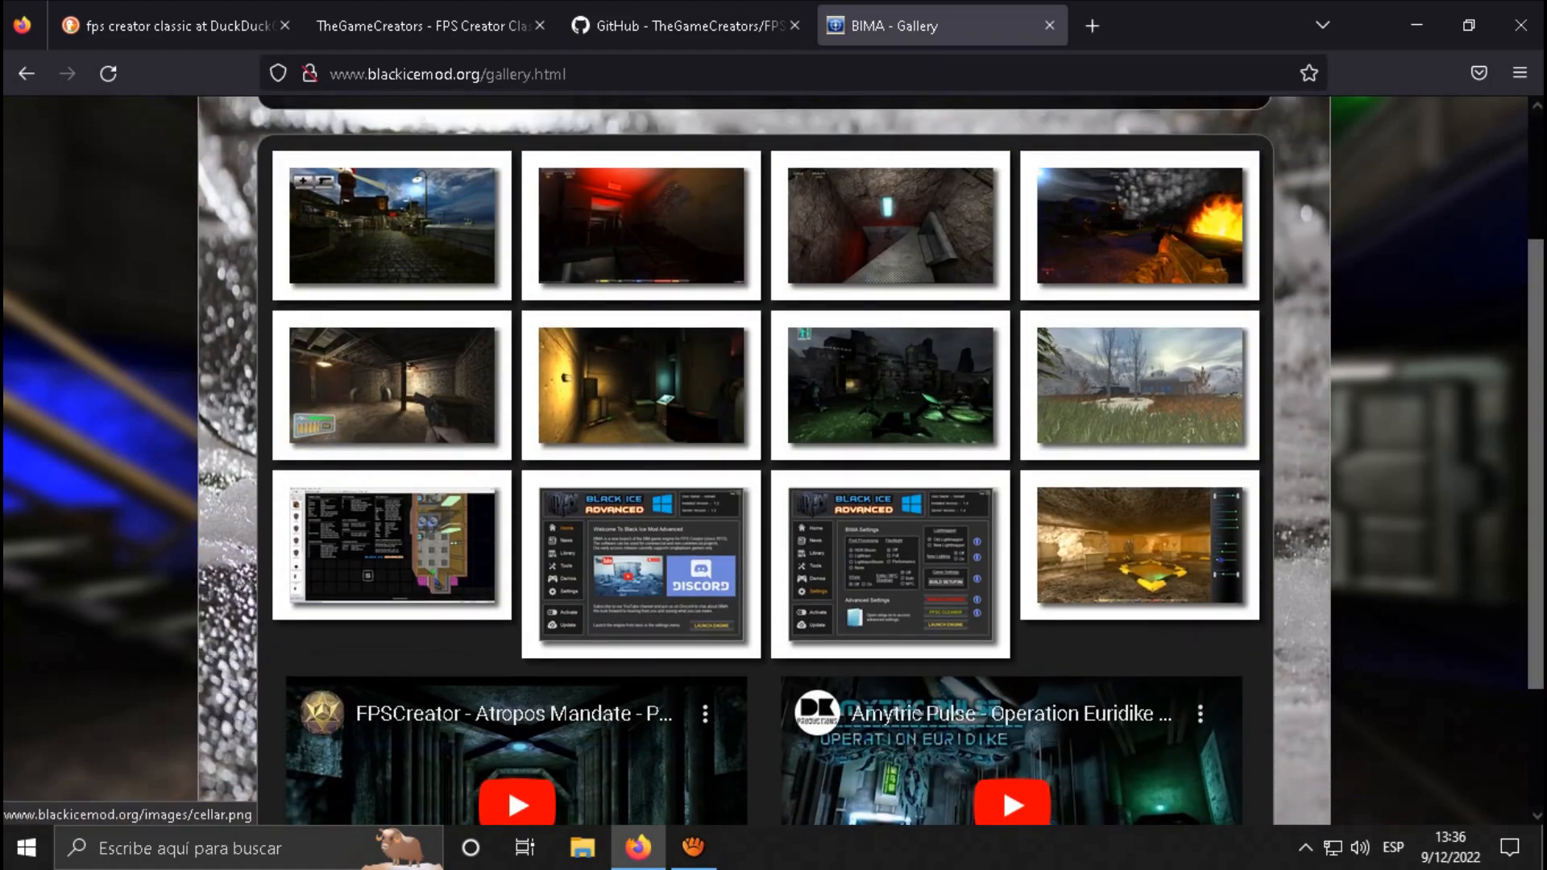
# - View the docks screenshot enlarged, close it and return to the other gallery images
pyautogui.click(392, 225)
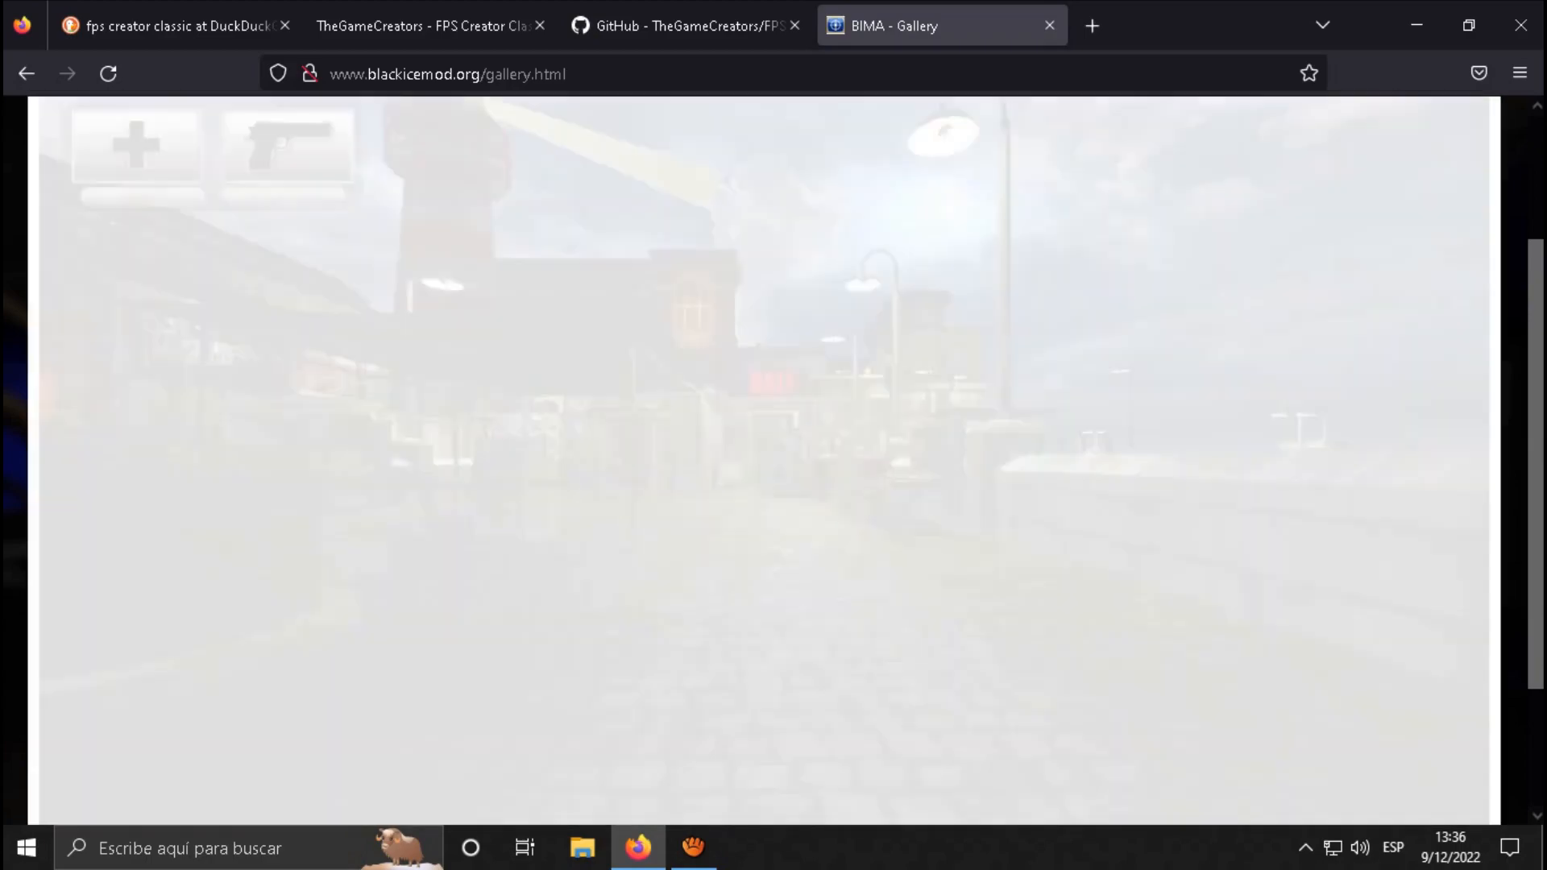
pyautogui.scroll(-2, 769, 460)
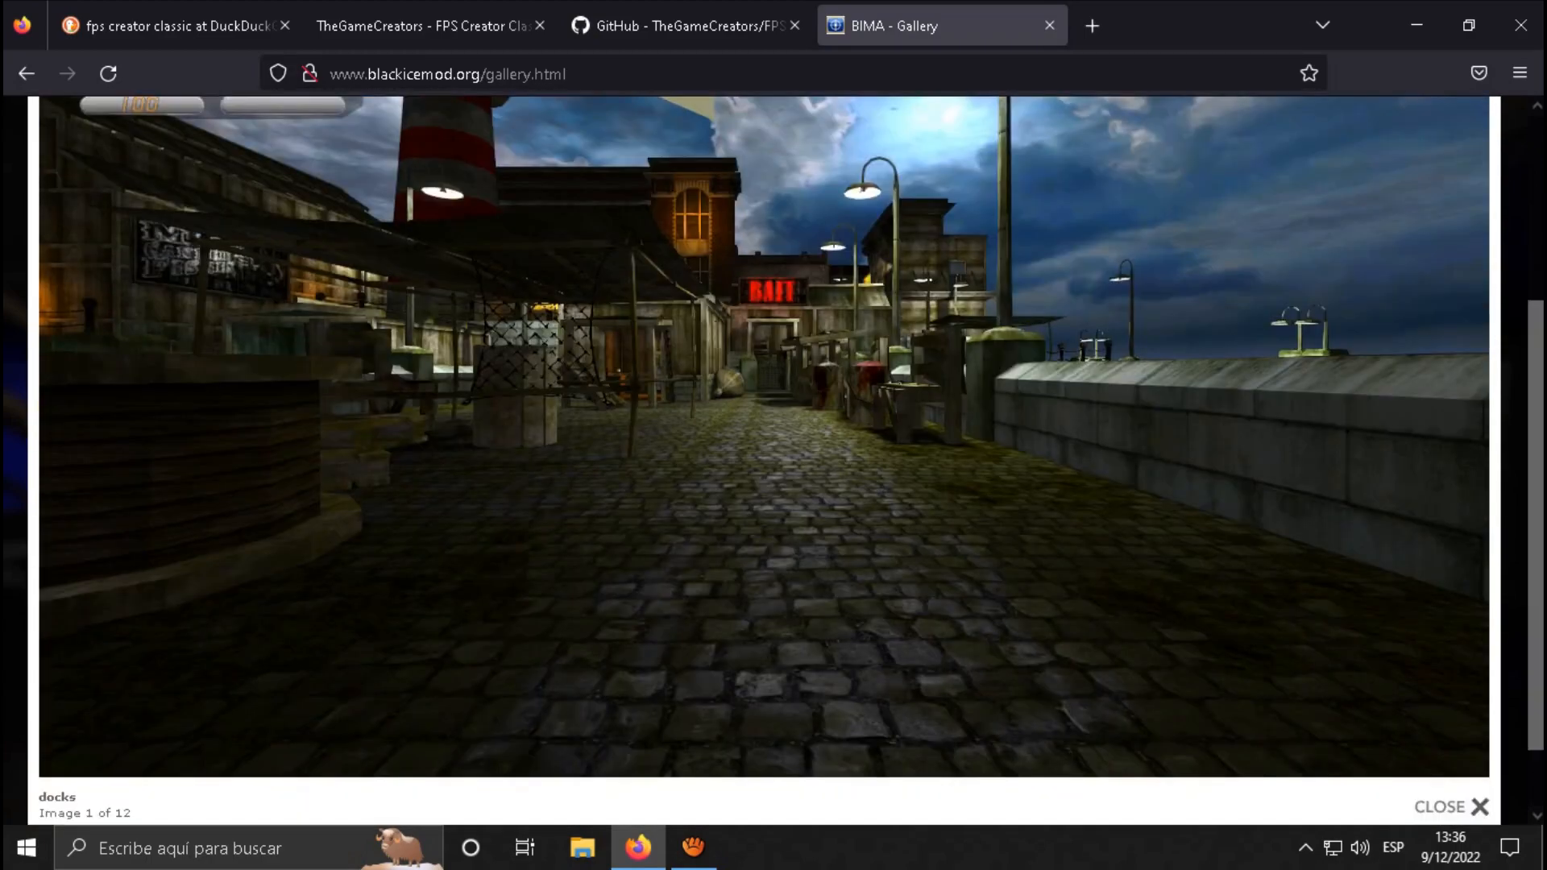
pyautogui.click(1455, 807)
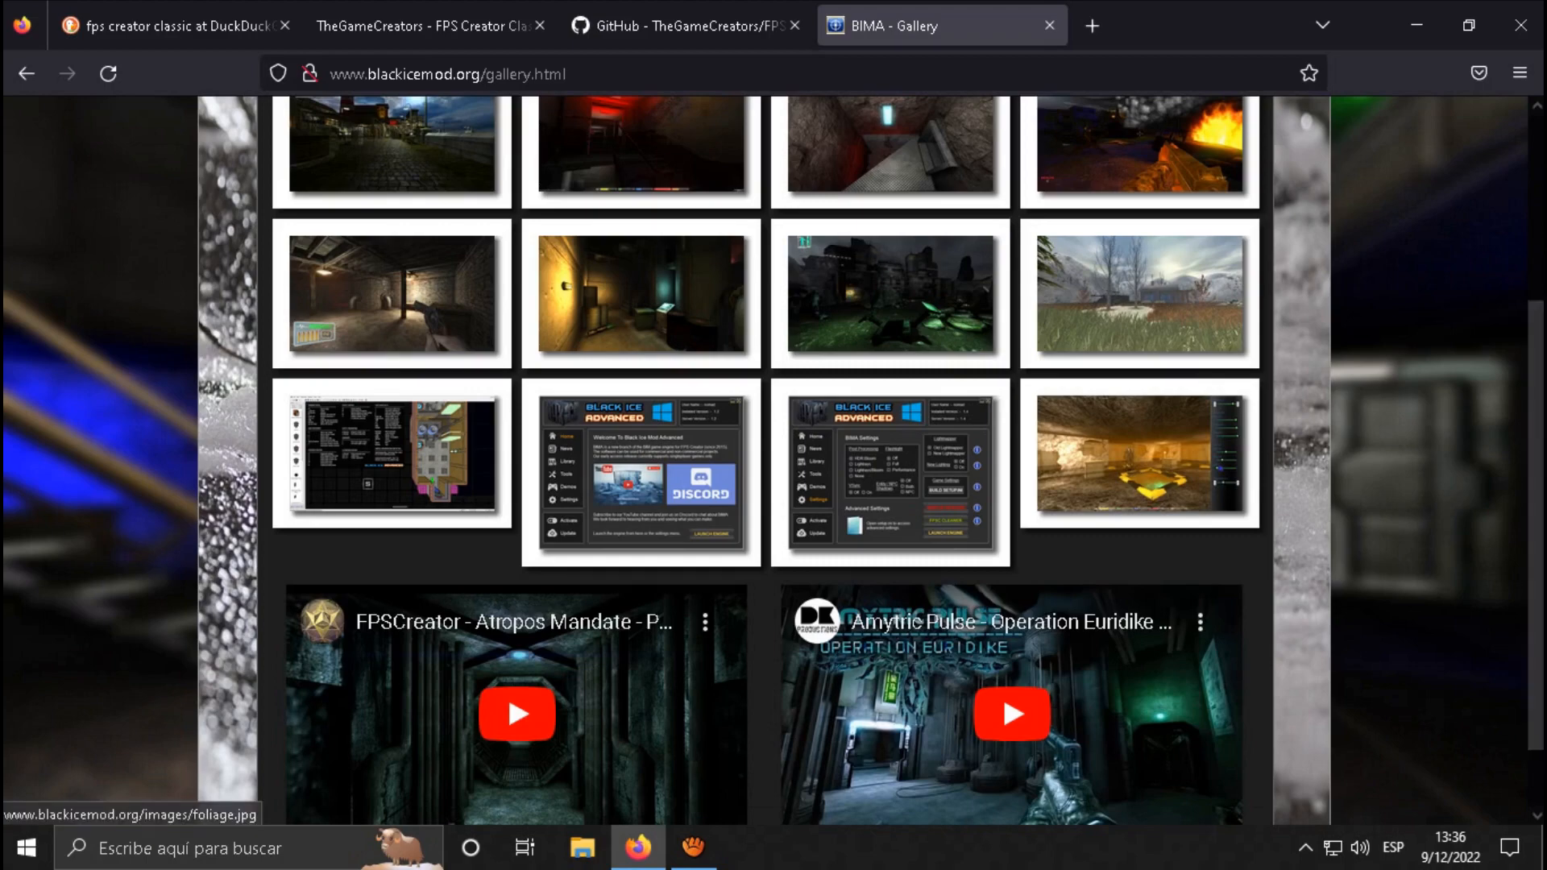
pyautogui.scroll(2, 393, 451)
pyautogui.click(628, 576)
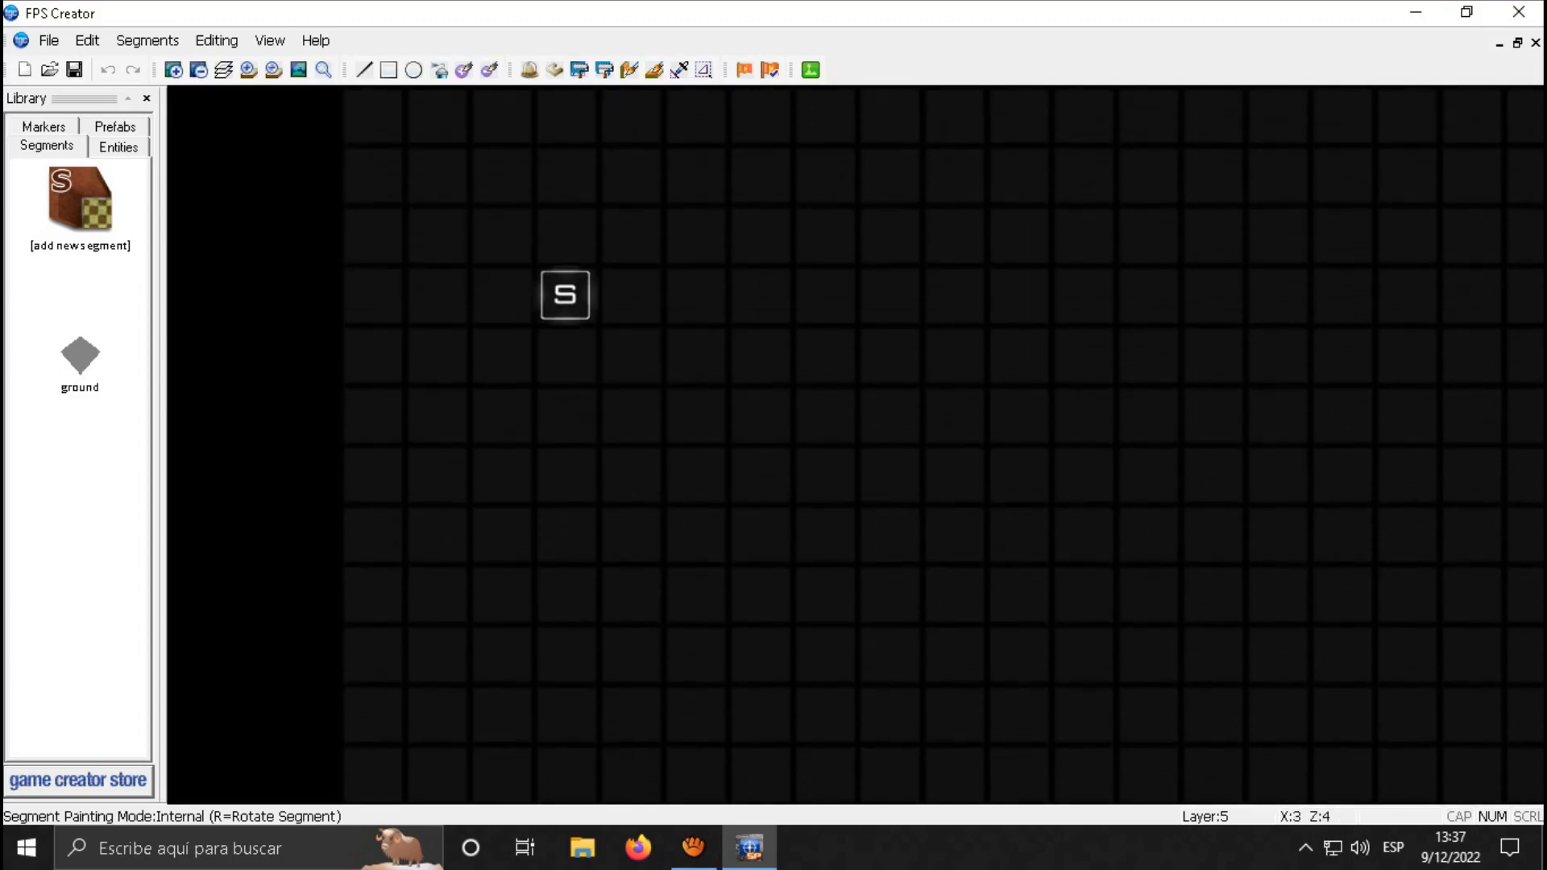
# - Paint a large irregular floor area with connecting paths on layer 5 using the ground segment
pyautogui.press('Right')
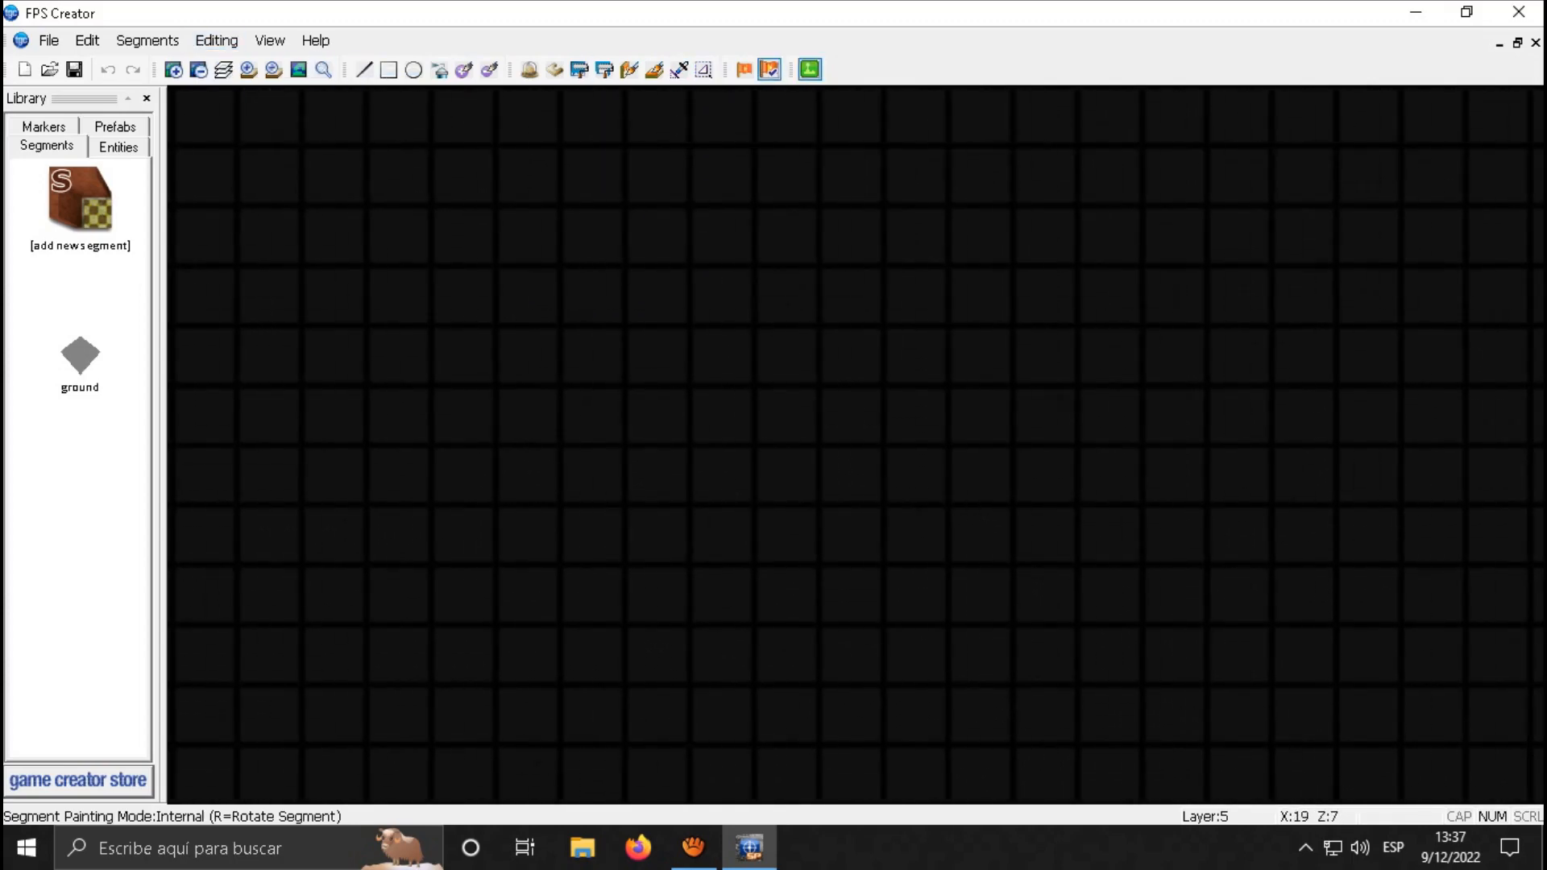
pyautogui.press('Left')
pyautogui.press('Up')
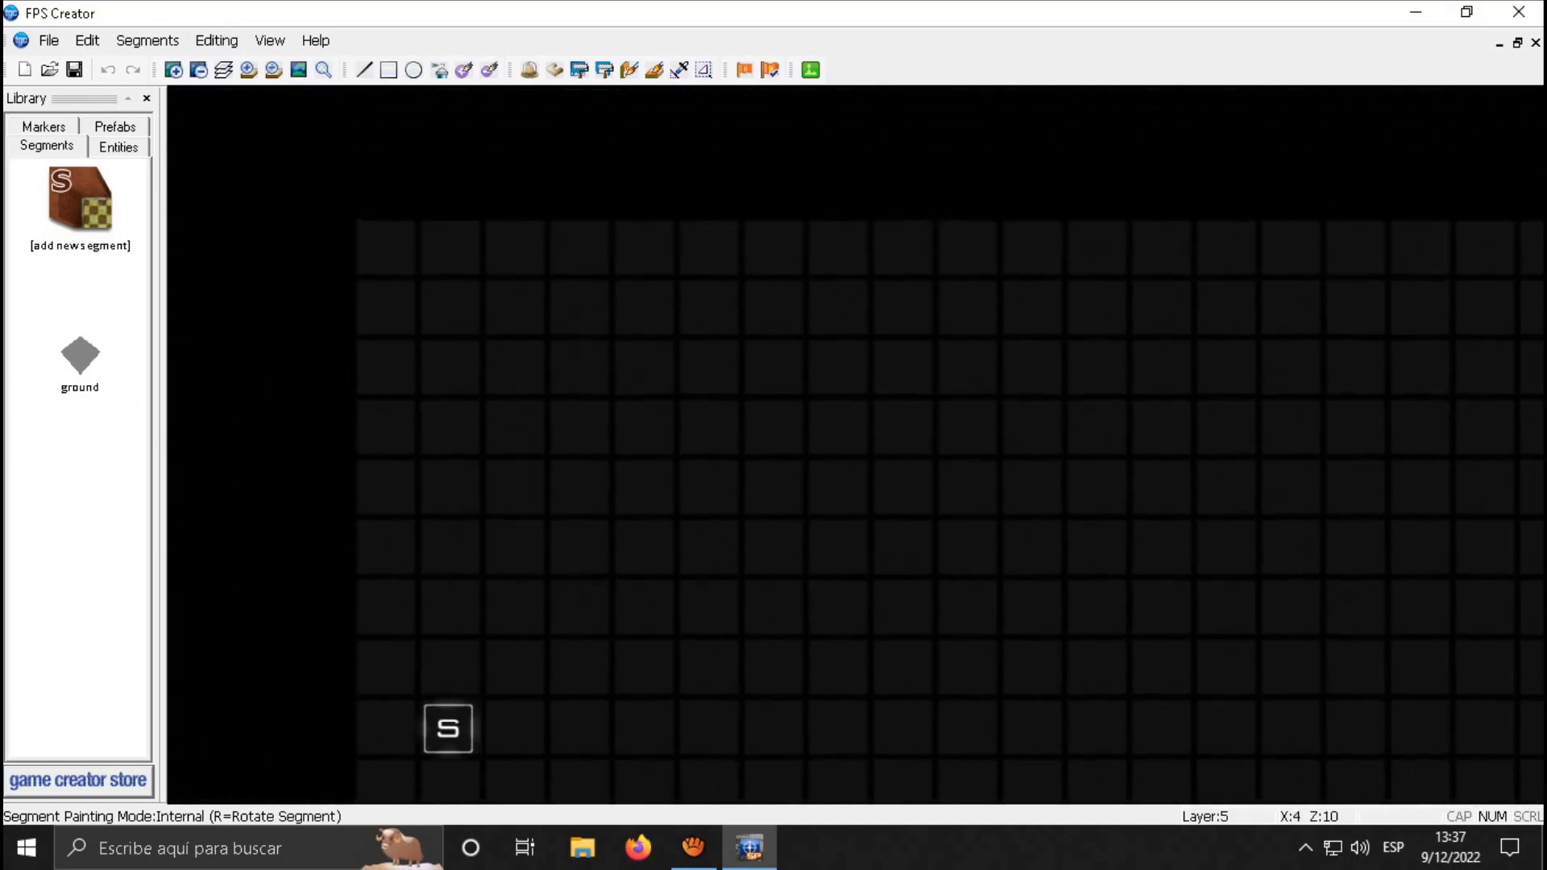
pyautogui.press('Right')
pyautogui.press('Right')
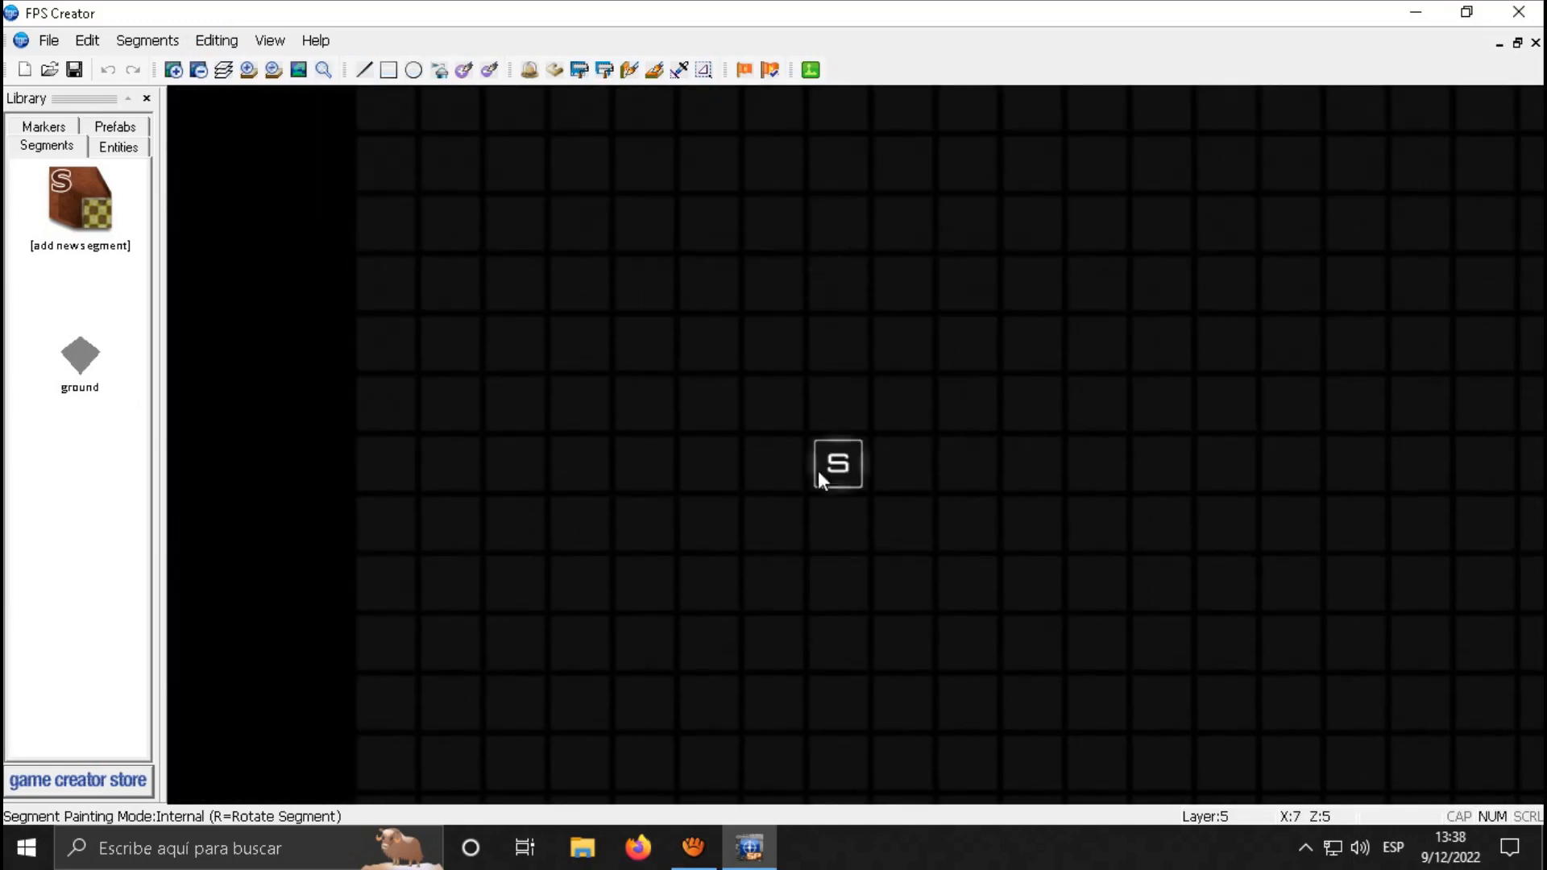
pyautogui.press('Up')
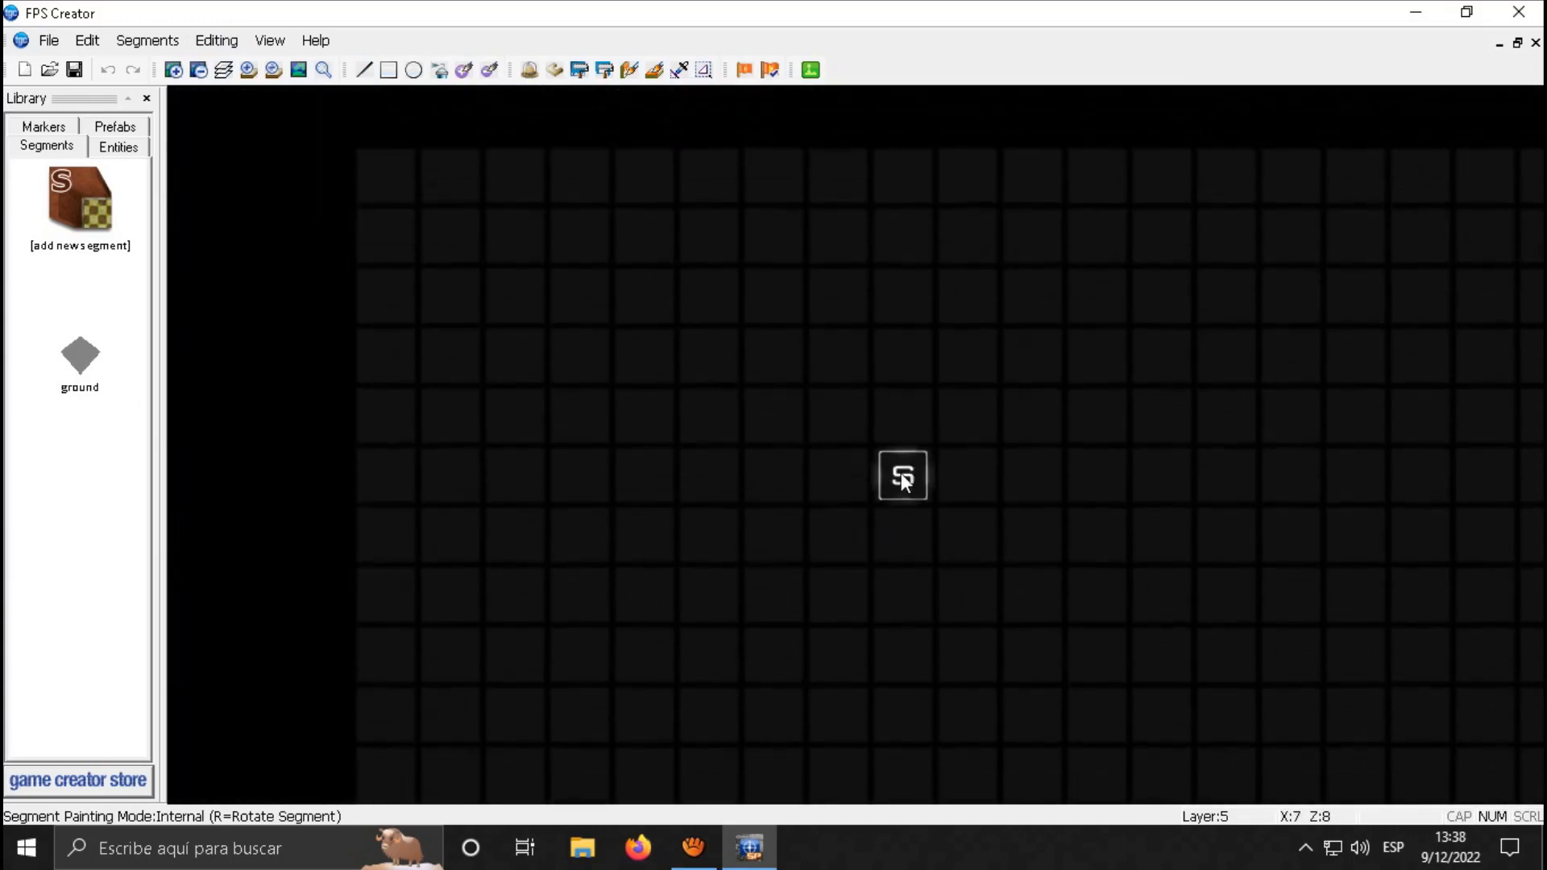
pyautogui.moveTo(614, 364); pyautogui.dragTo(1184, 423)
pyautogui.moveTo(1317, 413)
pyautogui.mouseDown()
pyautogui.moveTo(1216, 367)
pyautogui.moveTo(1237, 499)
pyautogui.moveTo(1208, 484)
pyautogui.mouseUp()
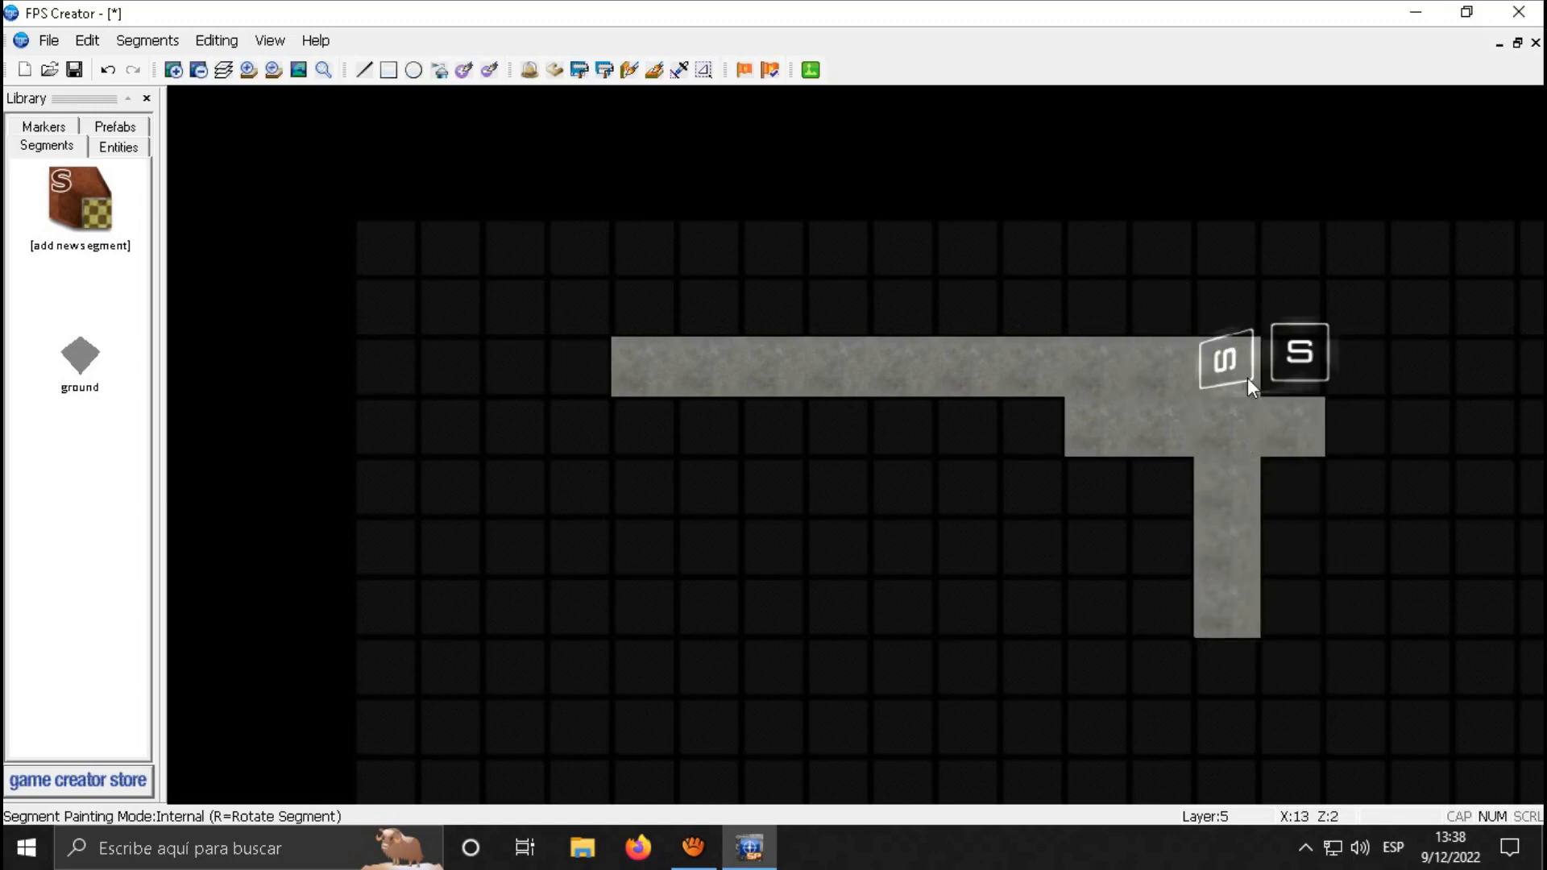
pyautogui.moveTo(1266, 404)
pyautogui.mouseDown()
pyautogui.moveTo(1285, 597)
pyautogui.moveTo(751, 636)
pyautogui.mouseUp()
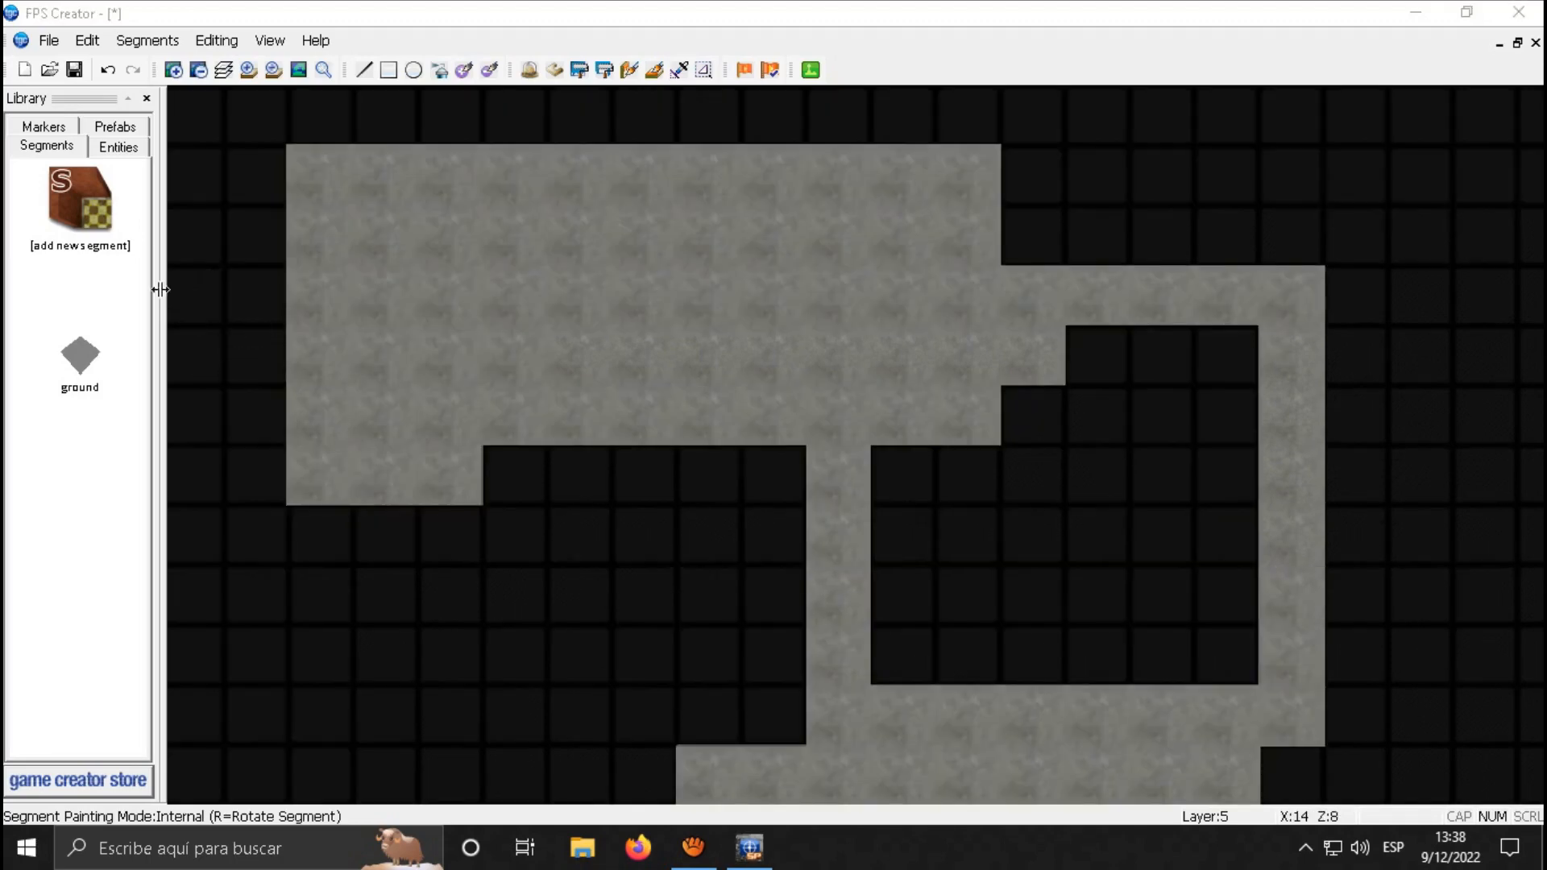
# - Browse the segment library and choose Bunker Entrance Corridor Blocked from the corridors folder under rolfy, environment, ww2
pyautogui.click(80, 194)
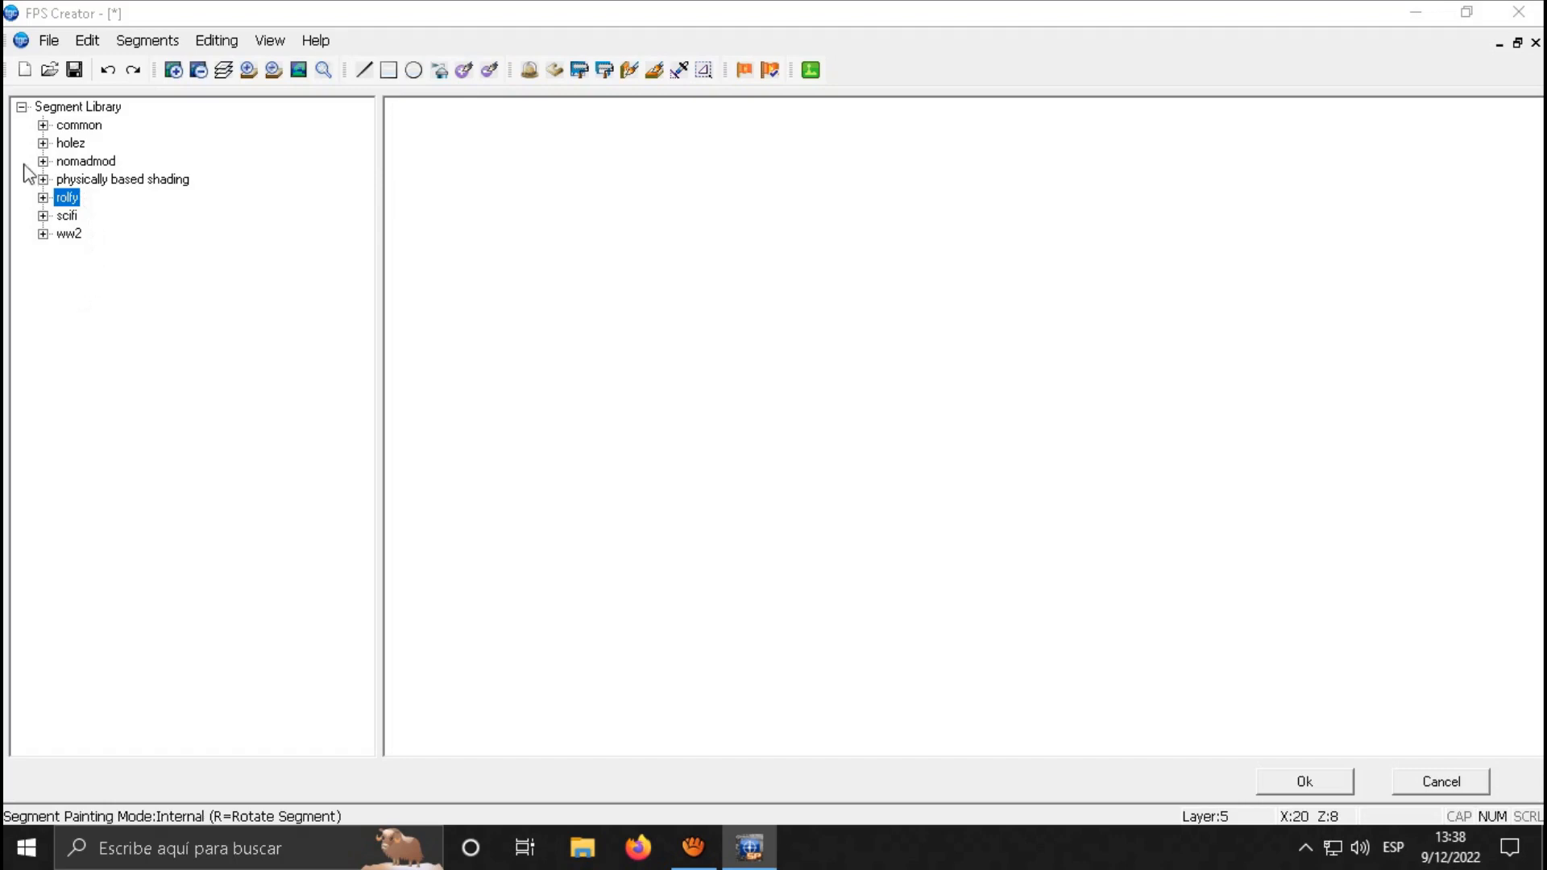
pyautogui.click(42, 126)
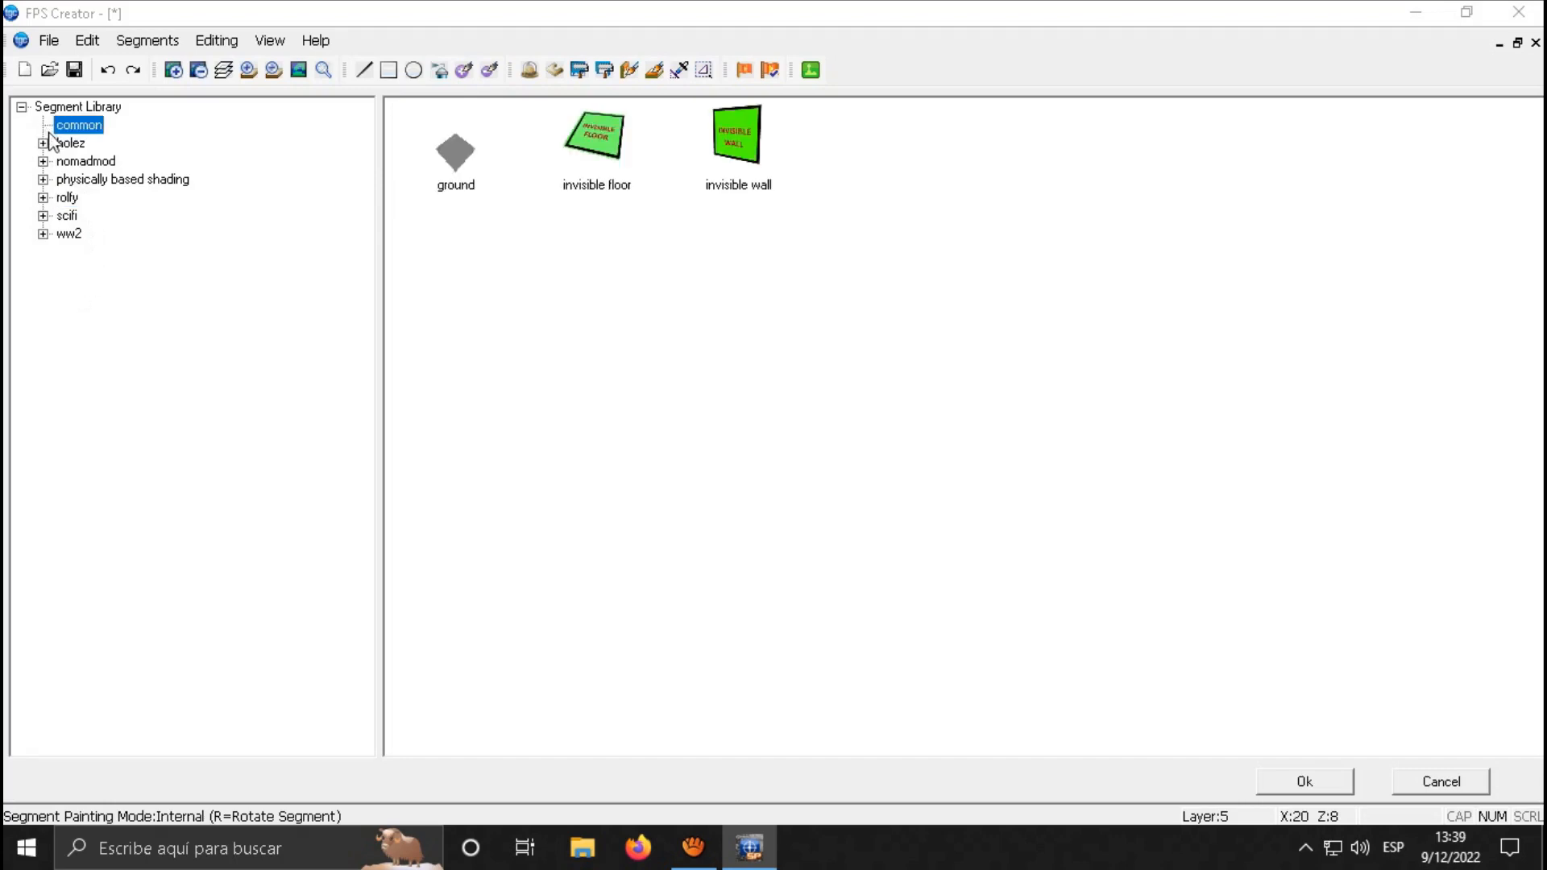
pyautogui.click(44, 142)
pyautogui.click(43, 179)
pyautogui.click(44, 162)
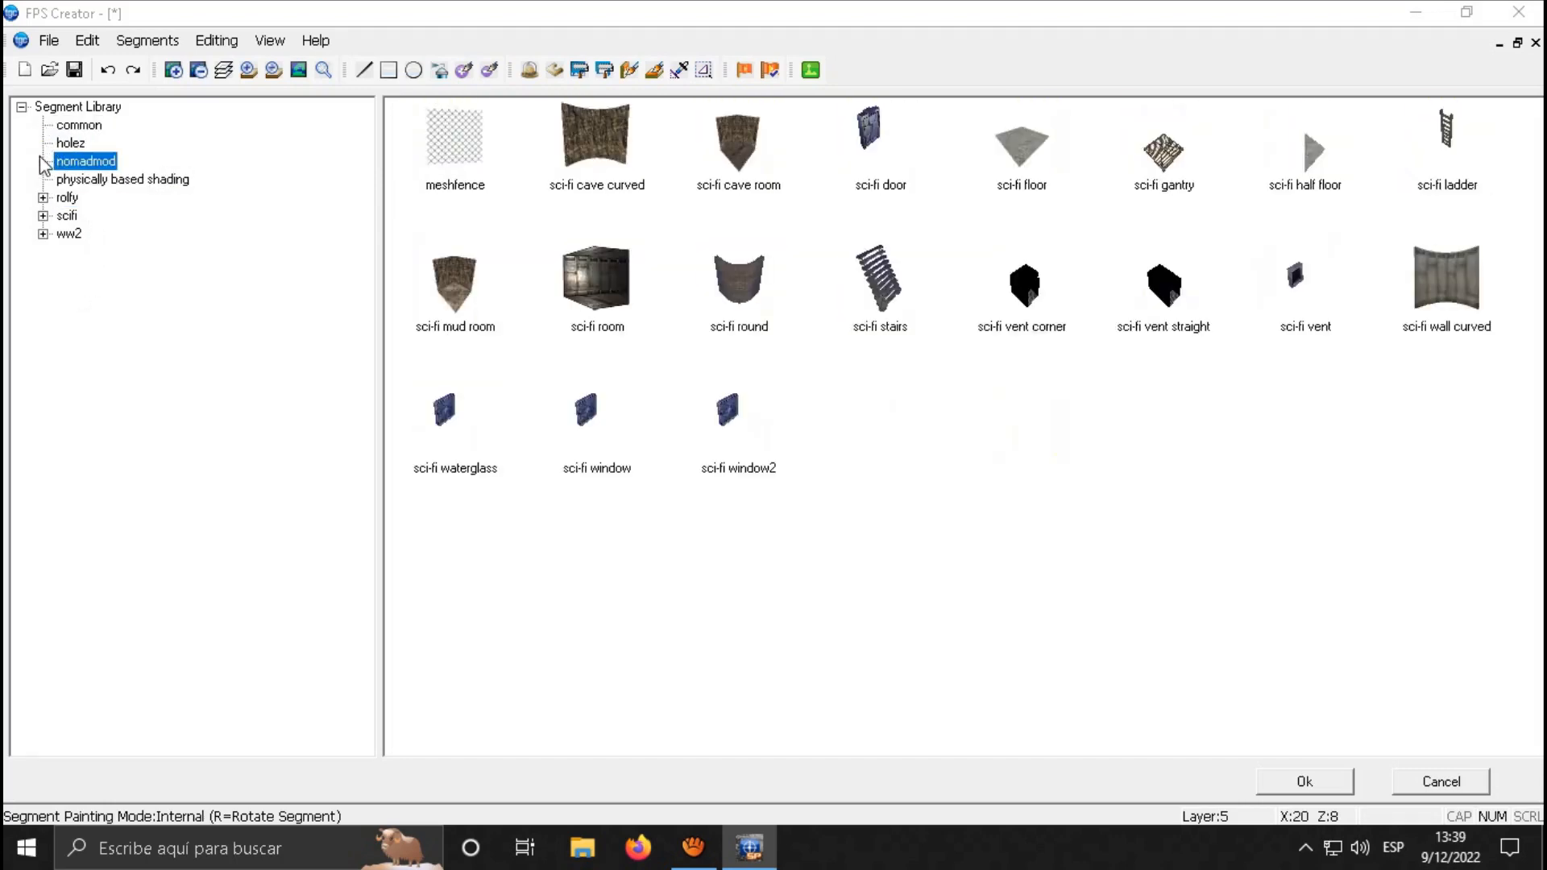
pyautogui.click(58, 179)
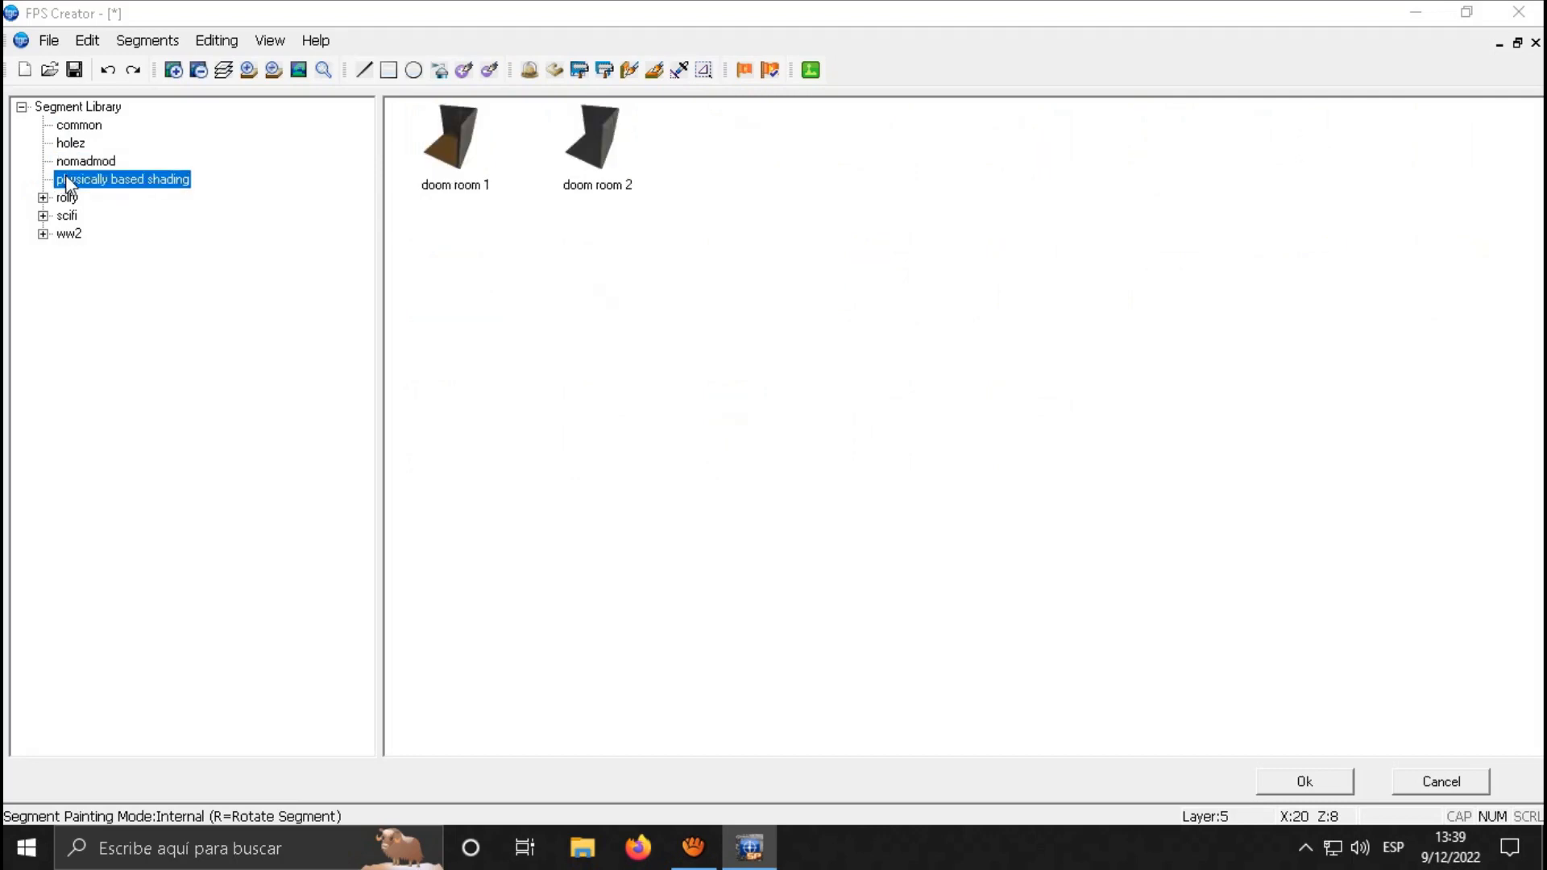
pyautogui.click(66, 216)
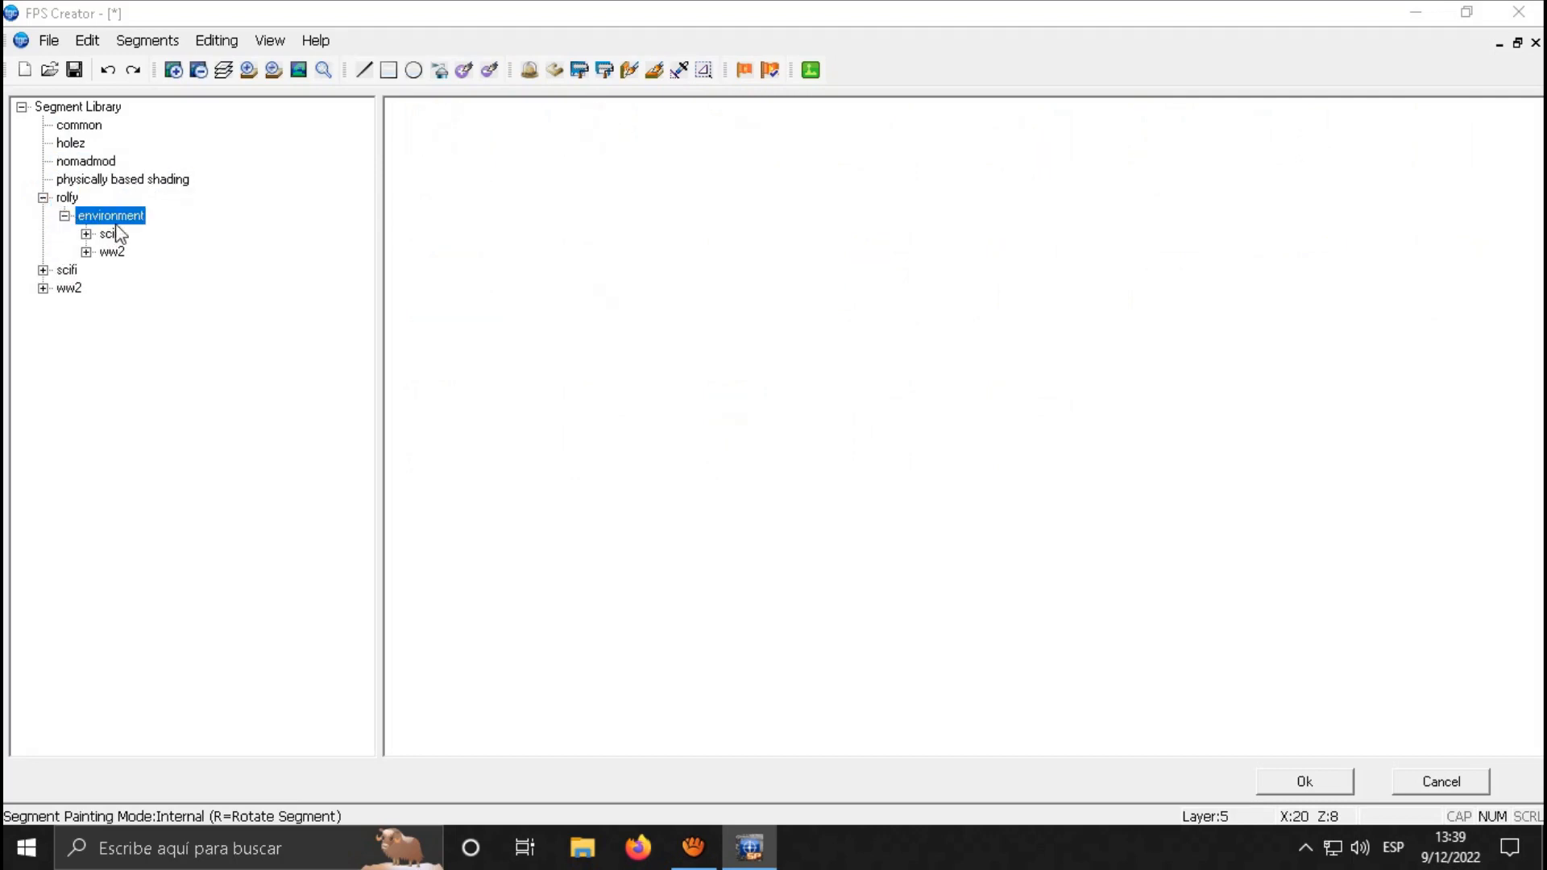
pyautogui.click(113, 251)
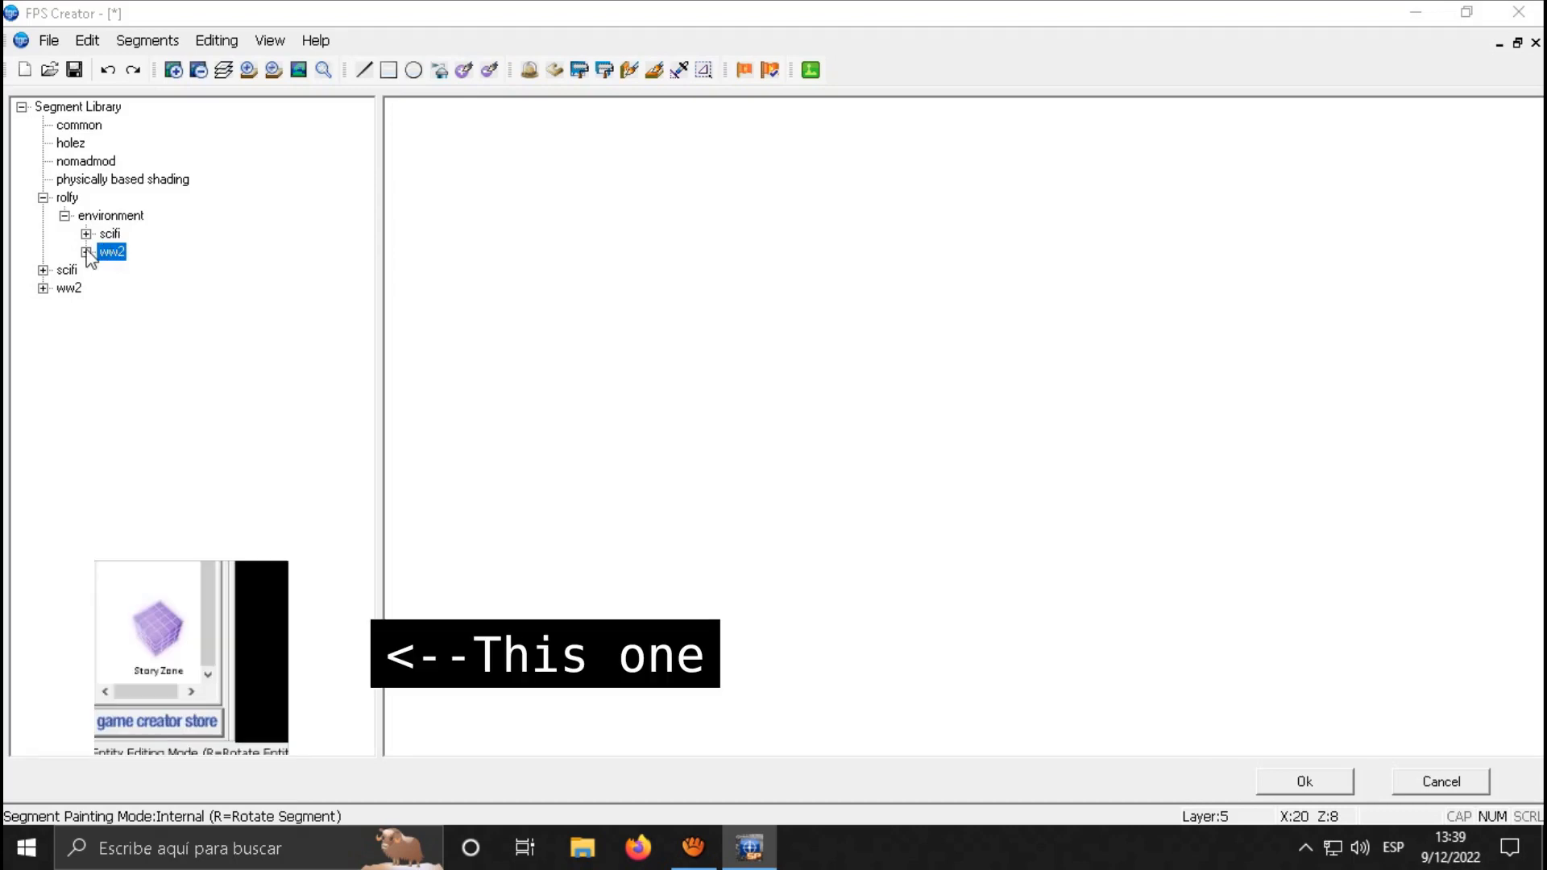
pyautogui.click(142, 269)
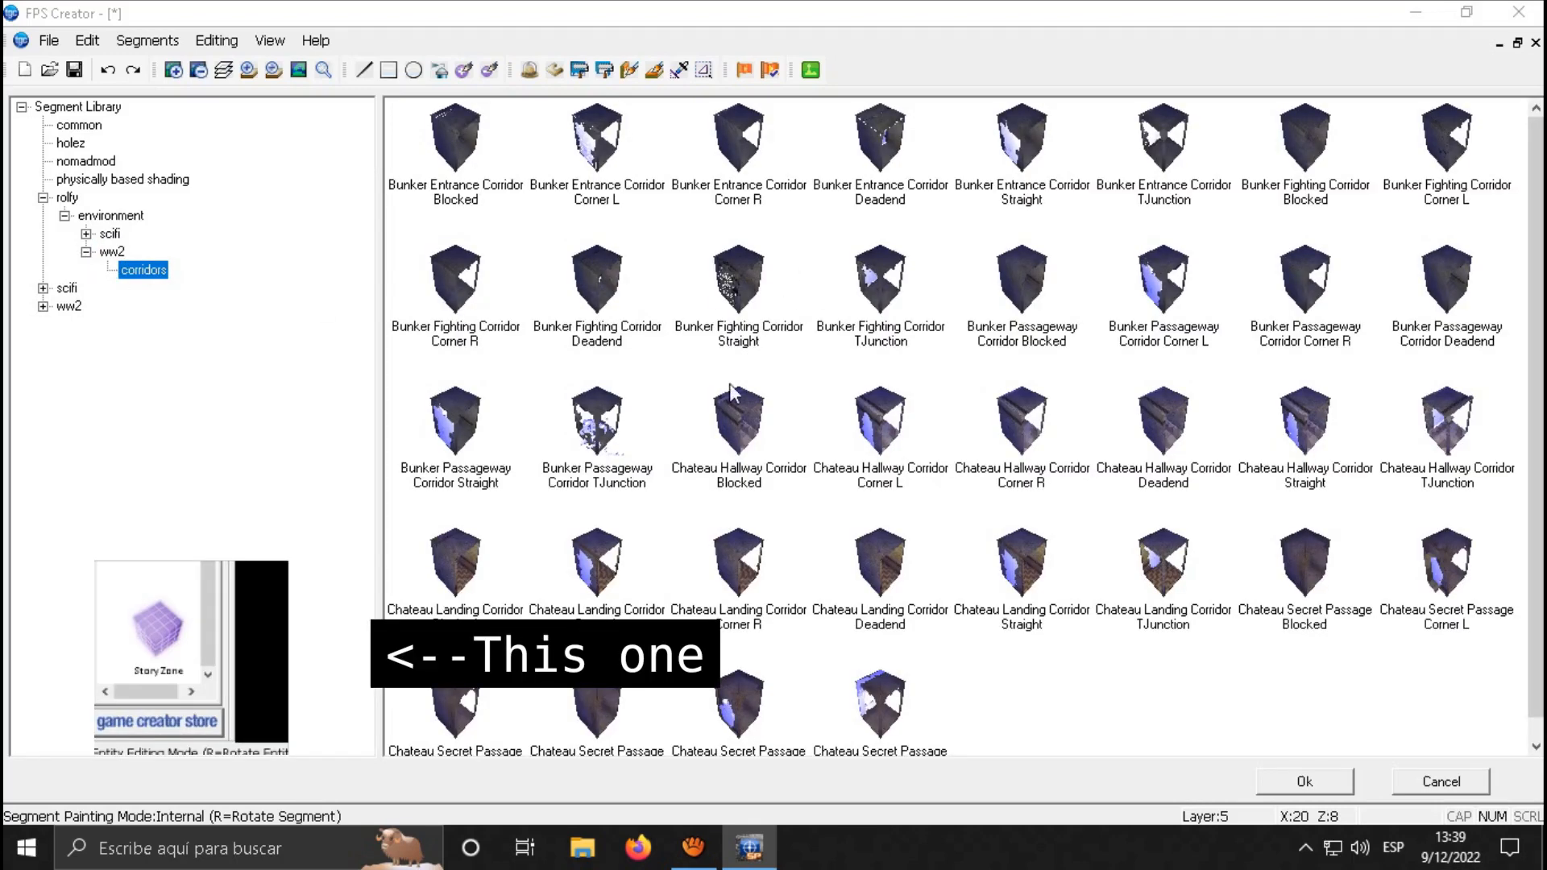
pyautogui.click(490, 185)
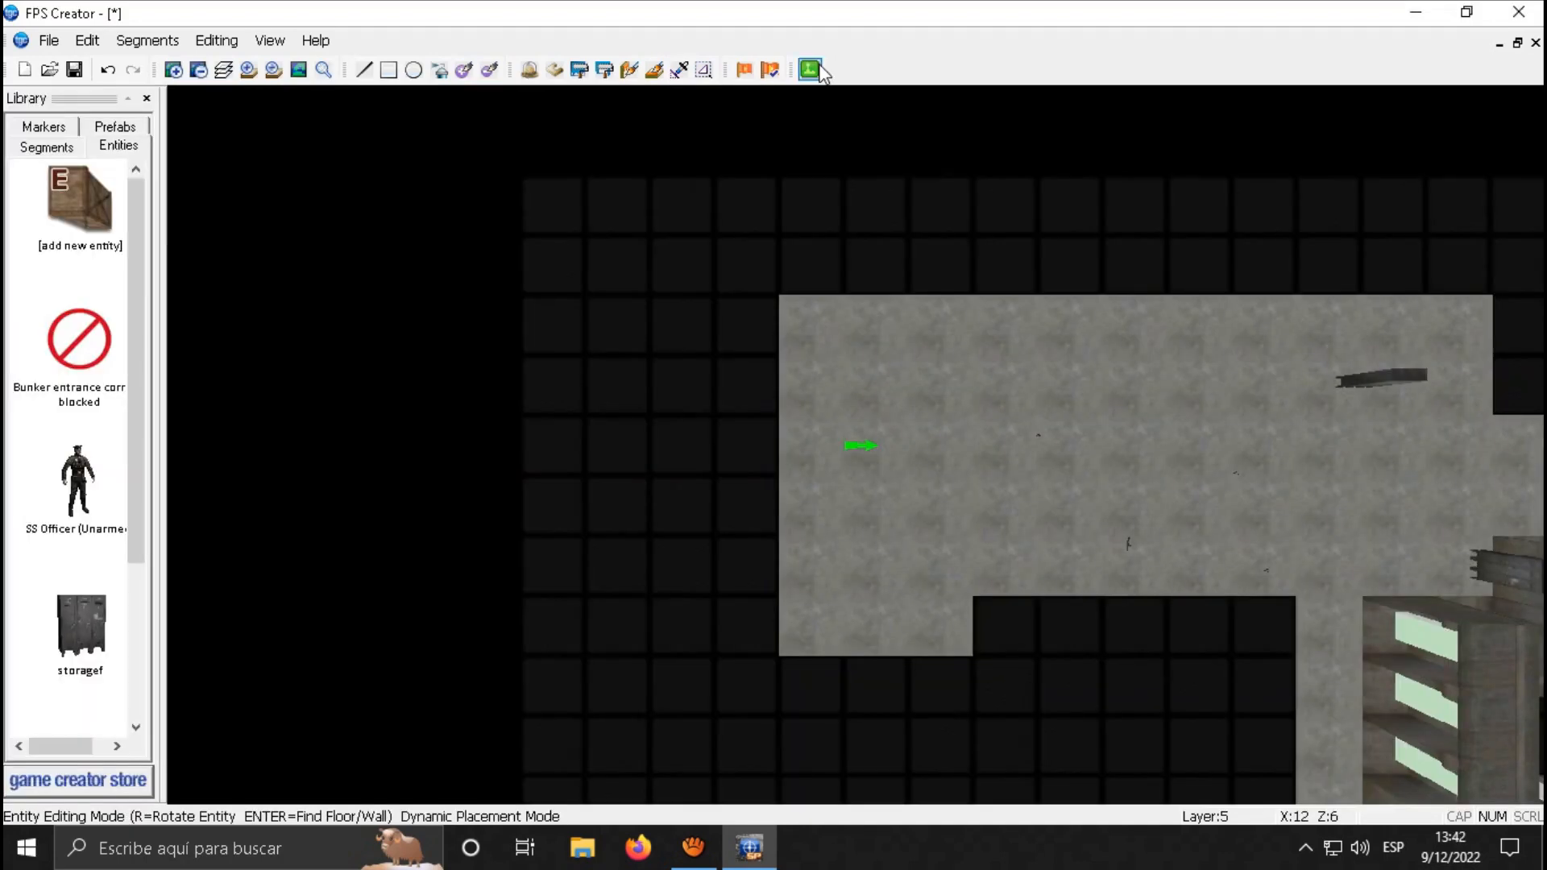
# - Test the level in game and shoot the officer beside the lockers through the rifle's scope
pyautogui.click(810, 70)
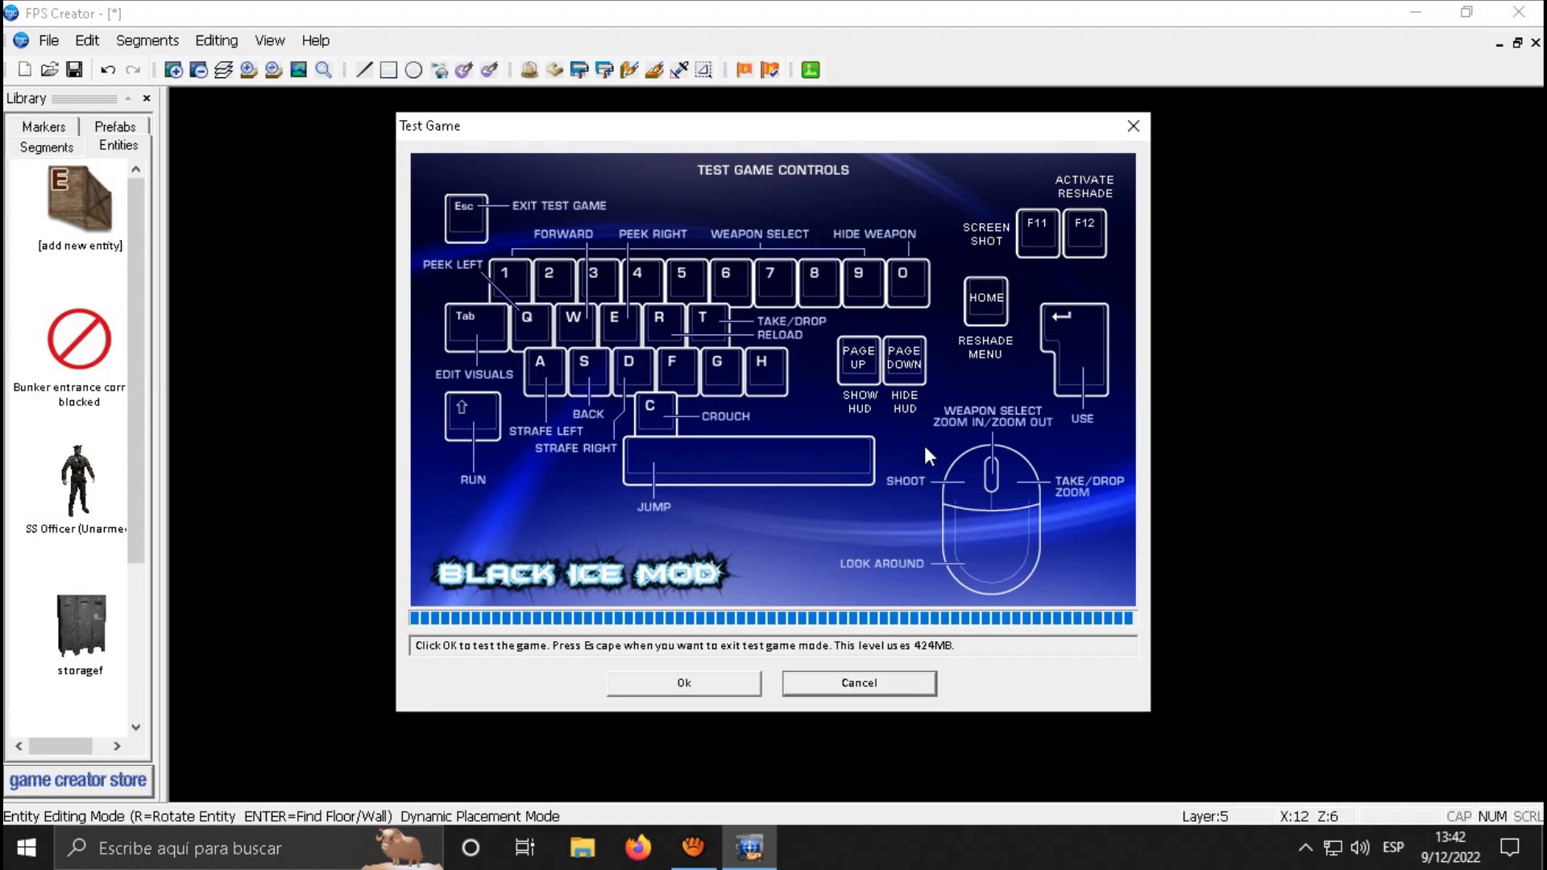
pyautogui.click(716, 689)
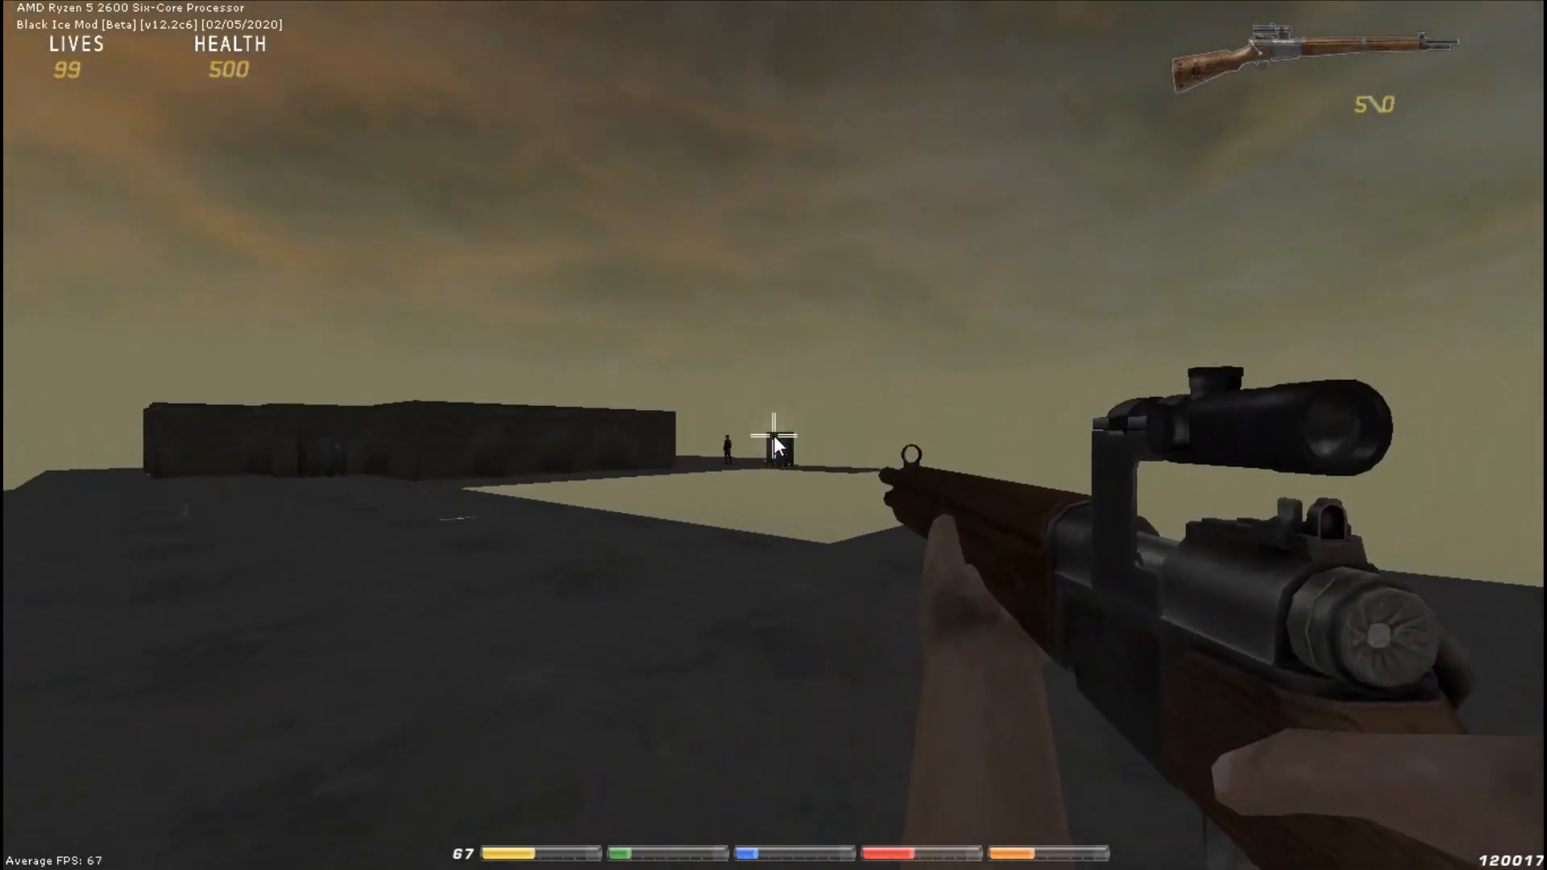
pyautogui.rightClick(773, 435)
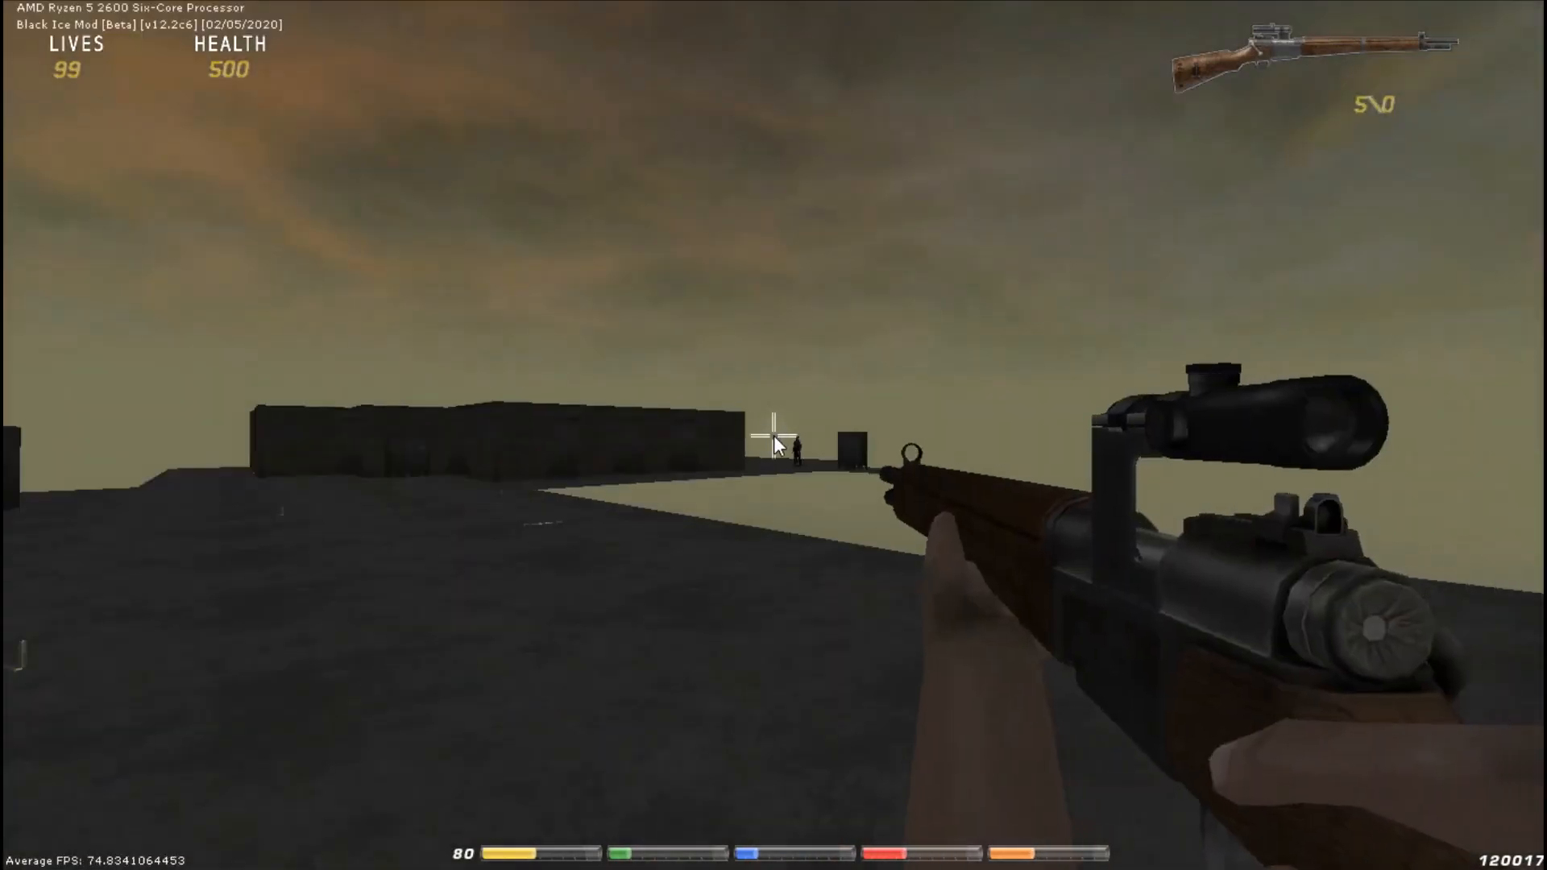
pyautogui.press('w')
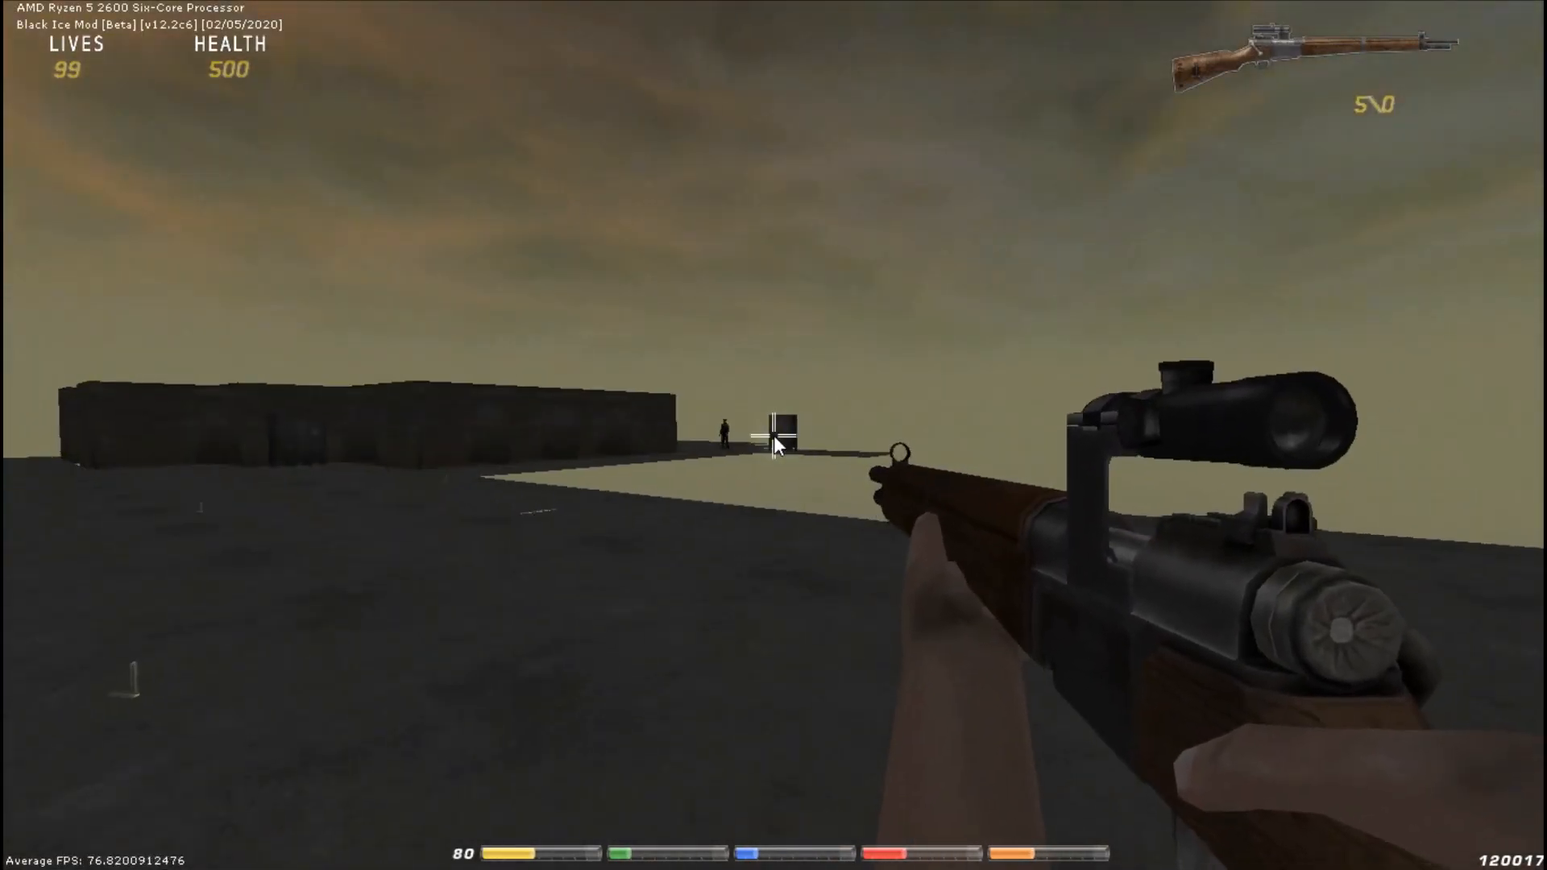
pyautogui.rightClick(774, 435)
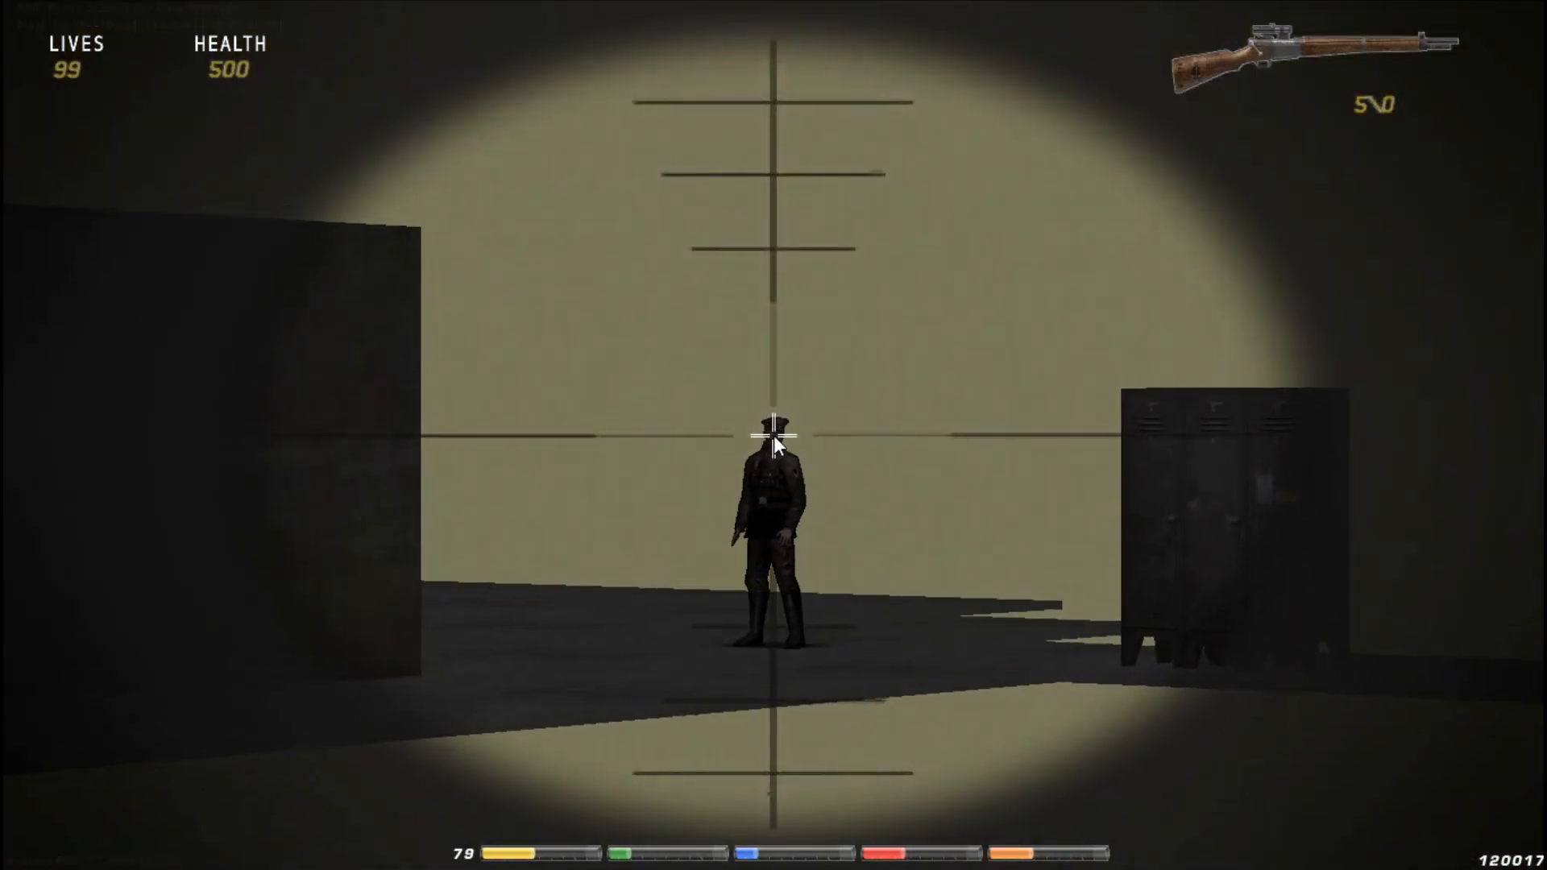
pyautogui.click(774, 435)
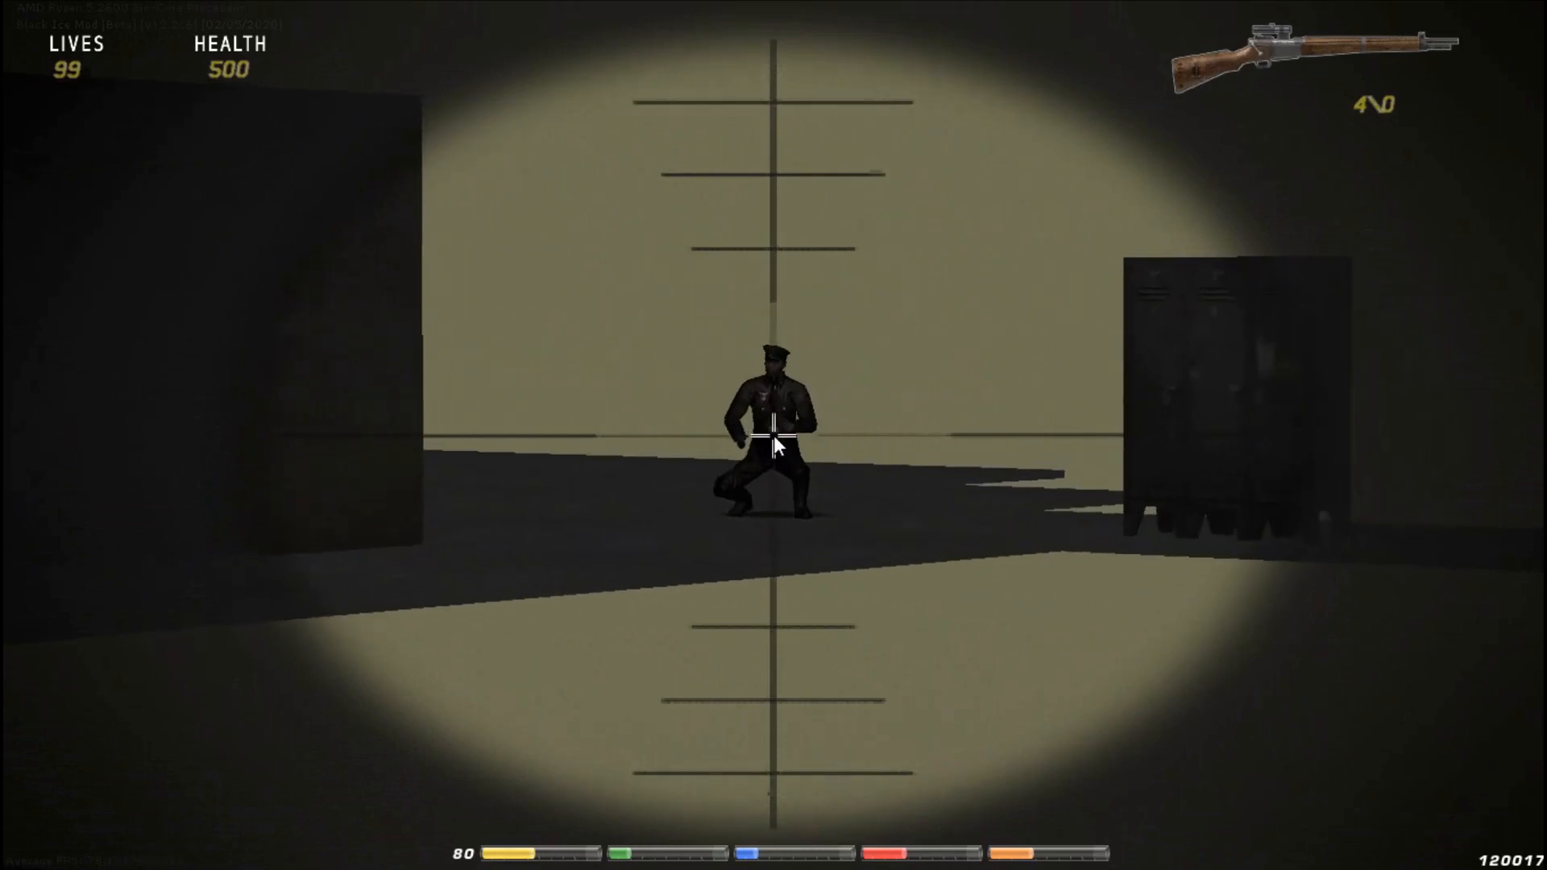
# - Fire two more scoped rifle shots at the crouching officer and leave the scope view
pyautogui.click(773, 435)
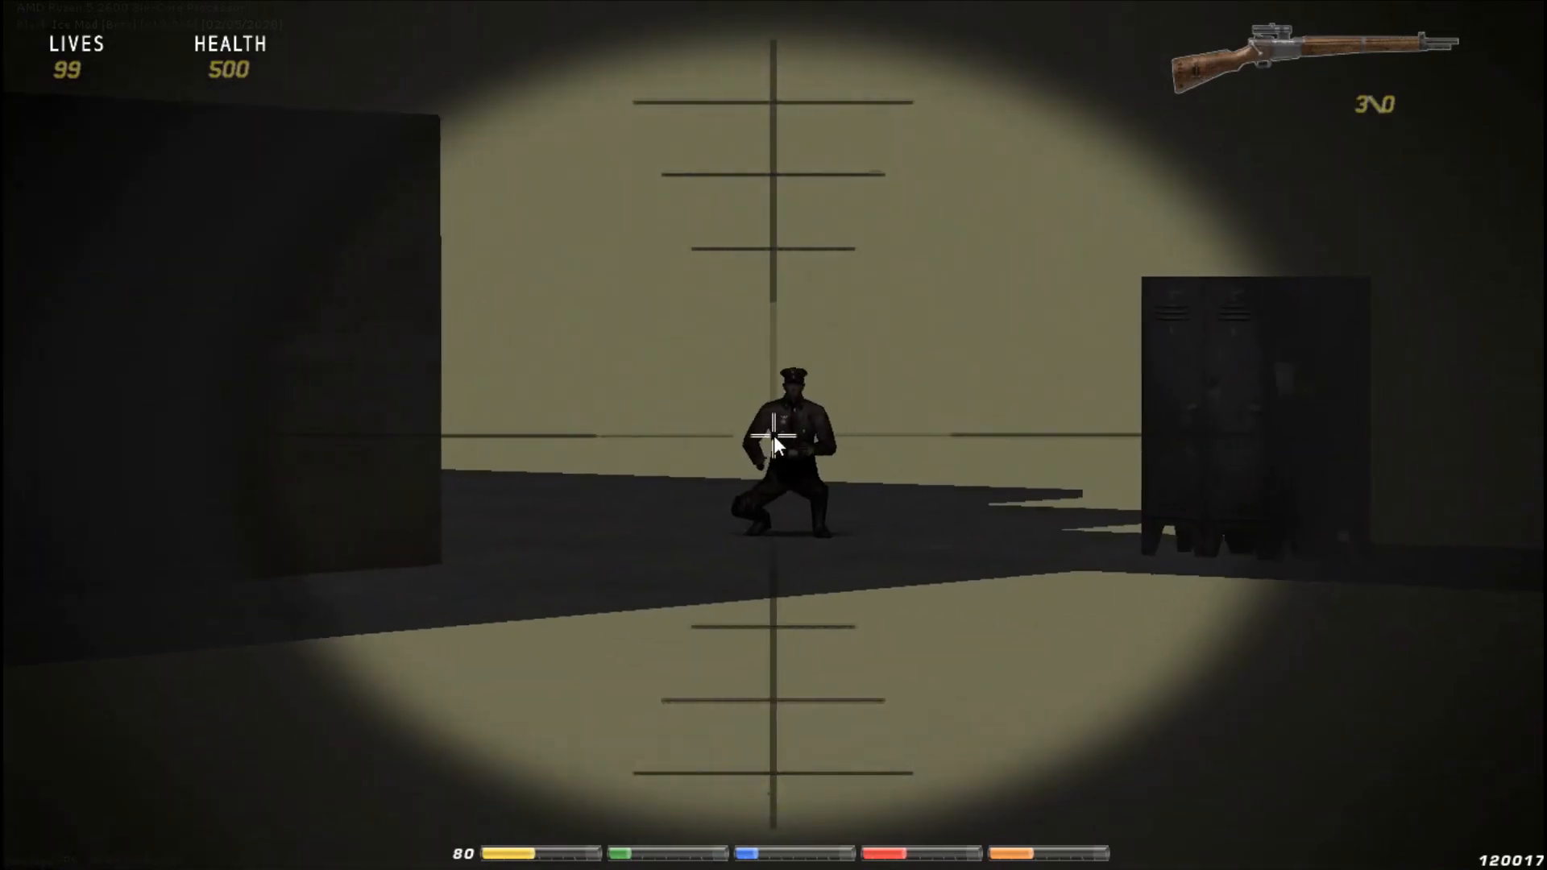
pyautogui.click(774, 435)
pyautogui.rightClick(773, 435)
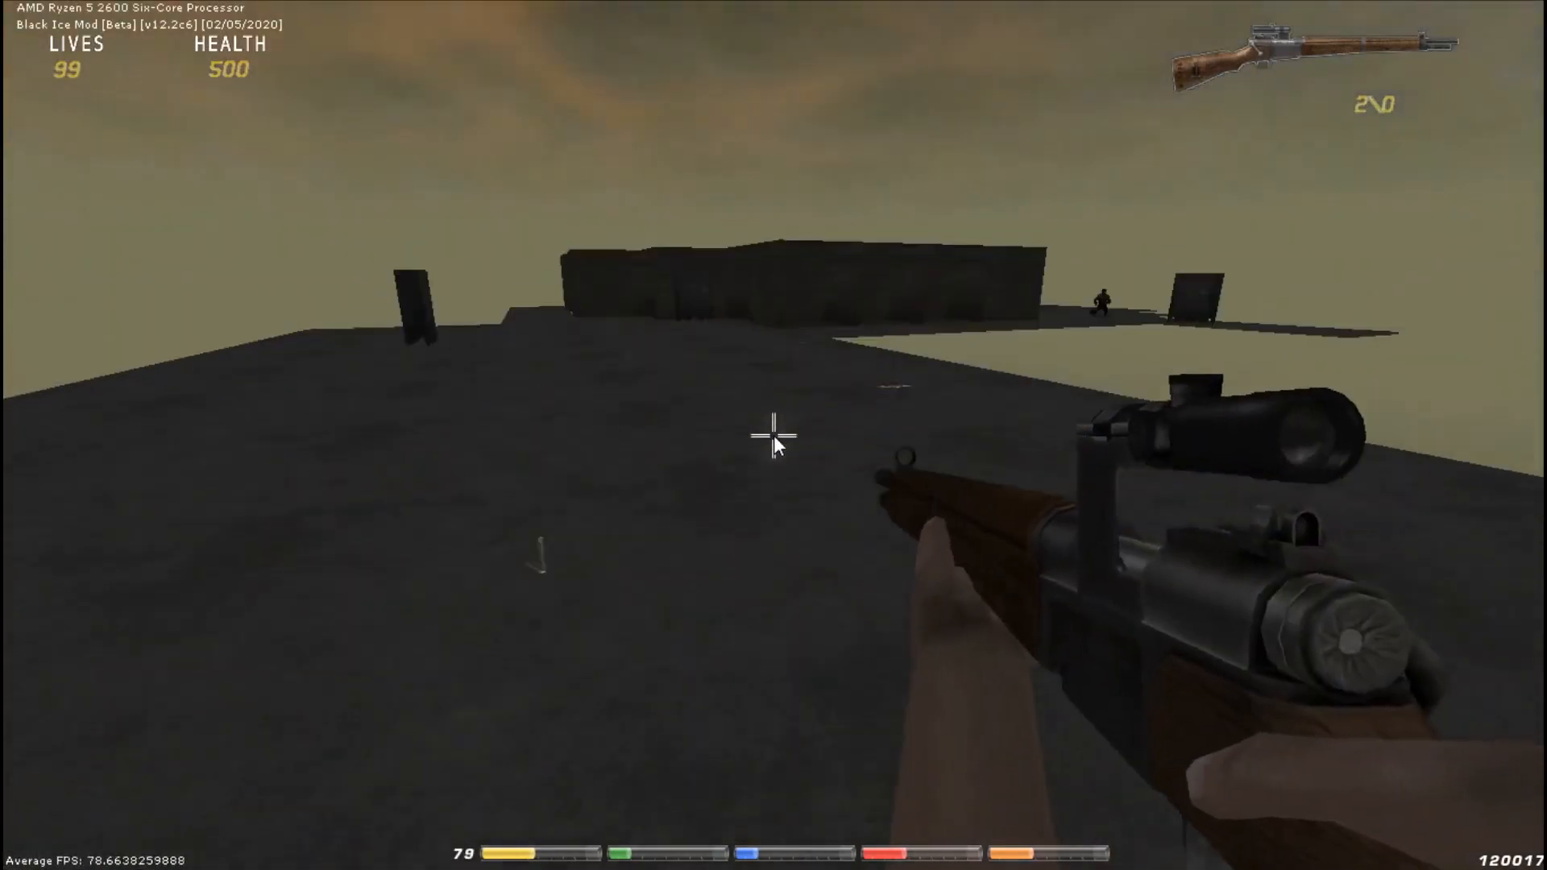
# - Walk across the floor to collect the dropped ammo and weapon, and switch to the submachine gun
pyautogui.press('w')
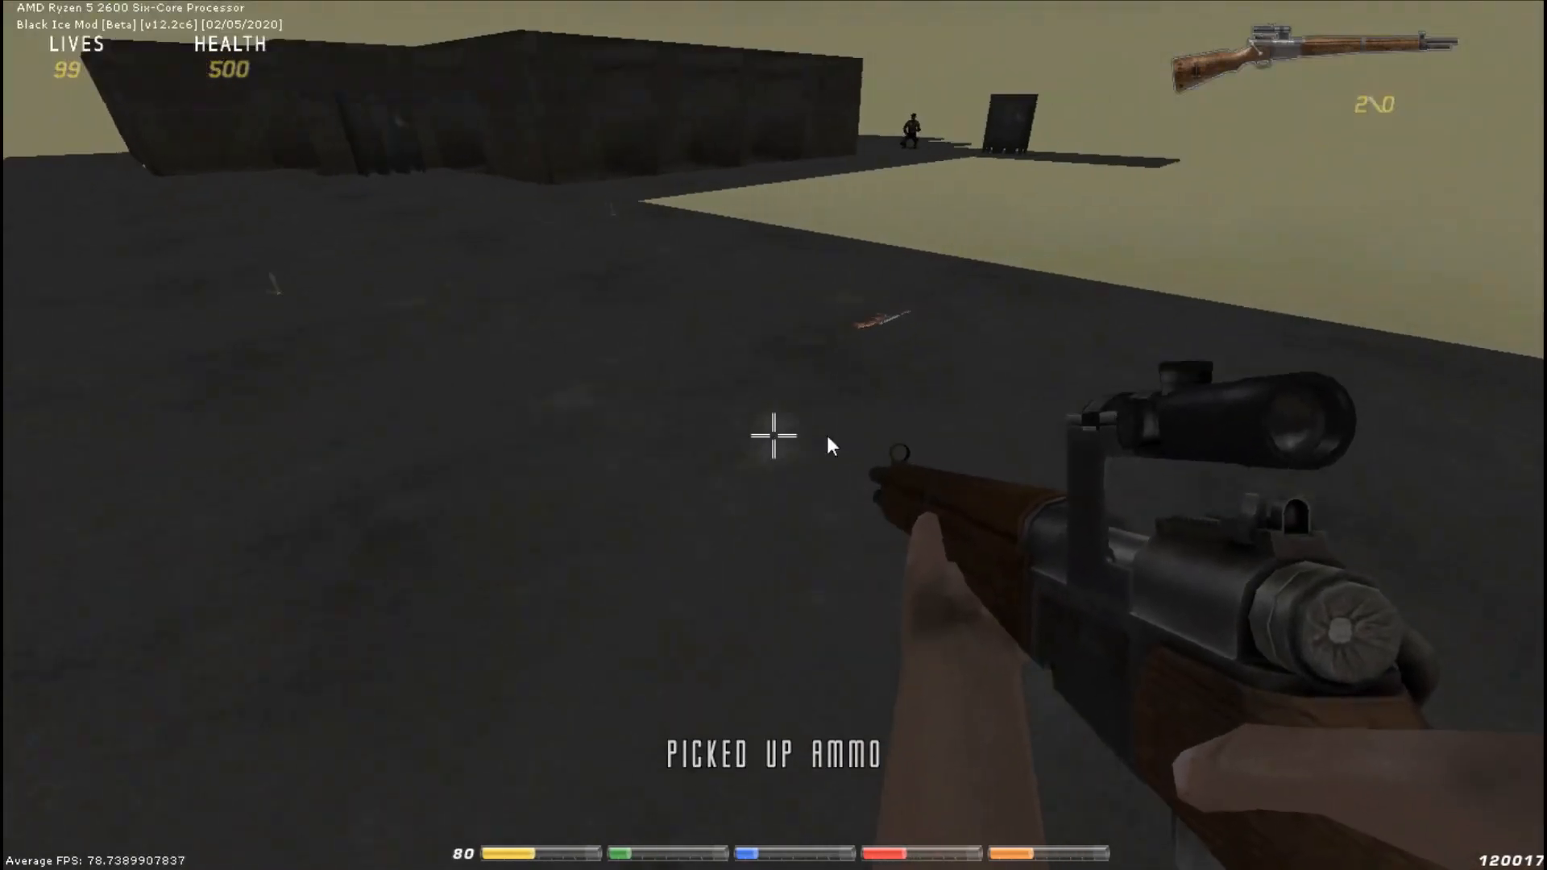
pyautogui.press('w')
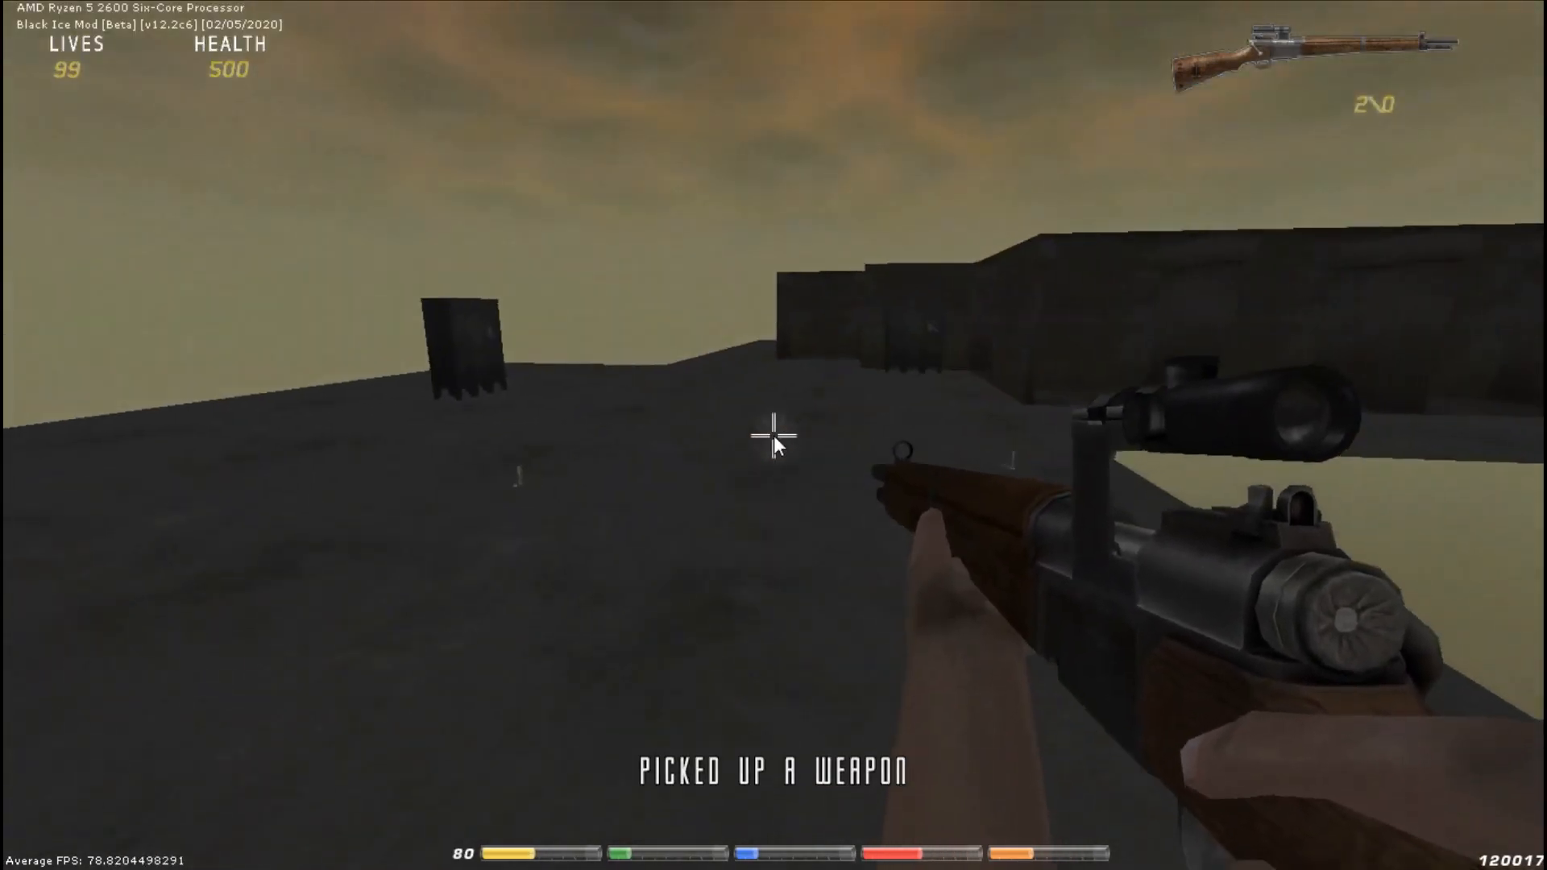
pyautogui.press('w')
pyautogui.press('2')
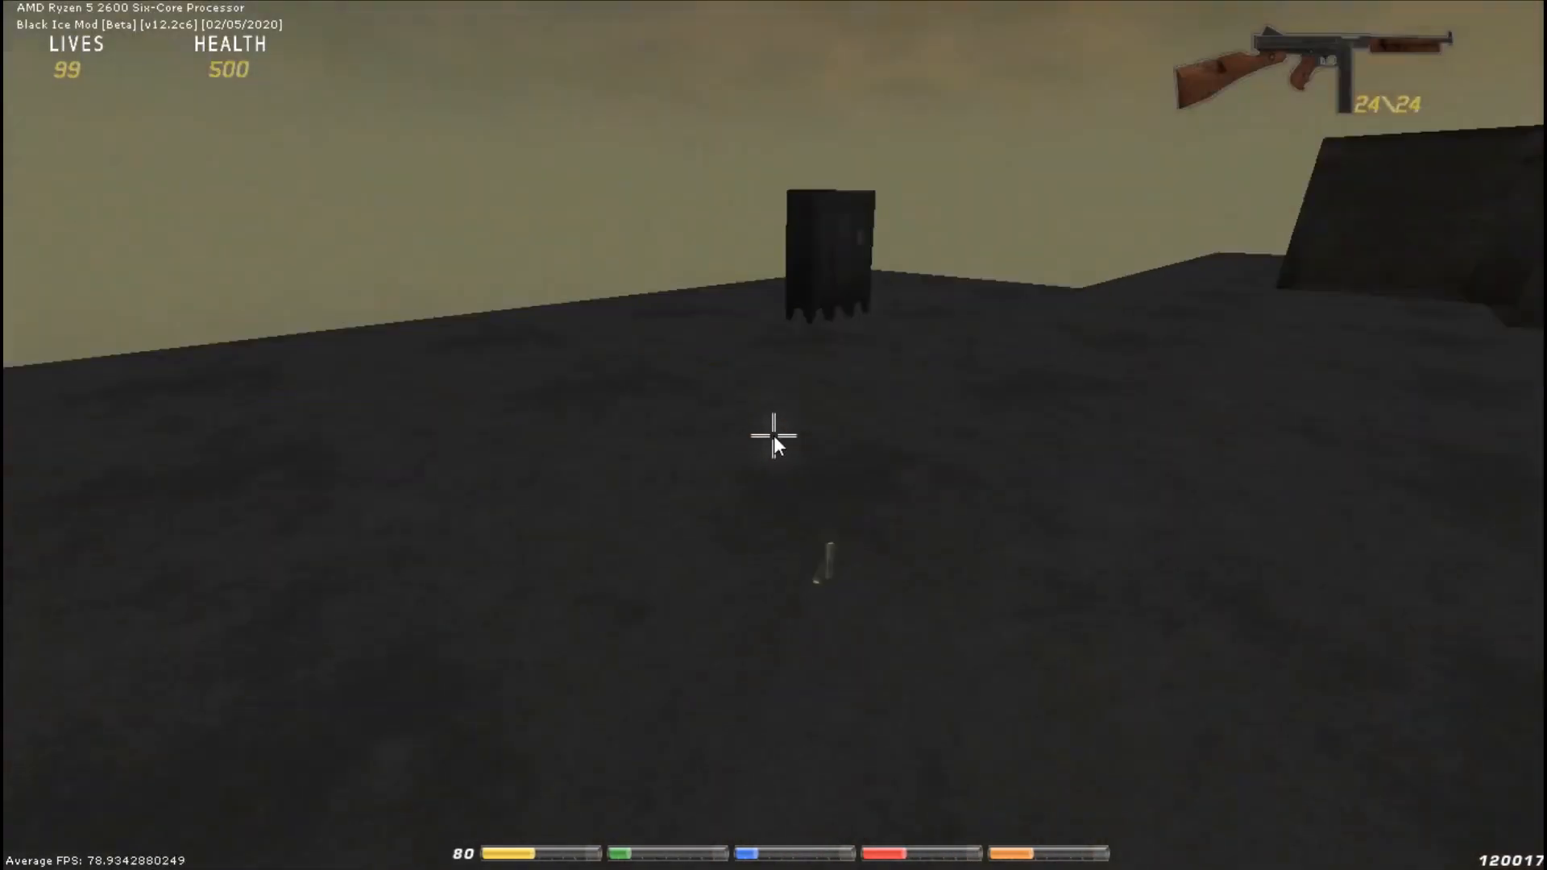
pyautogui.press('w')
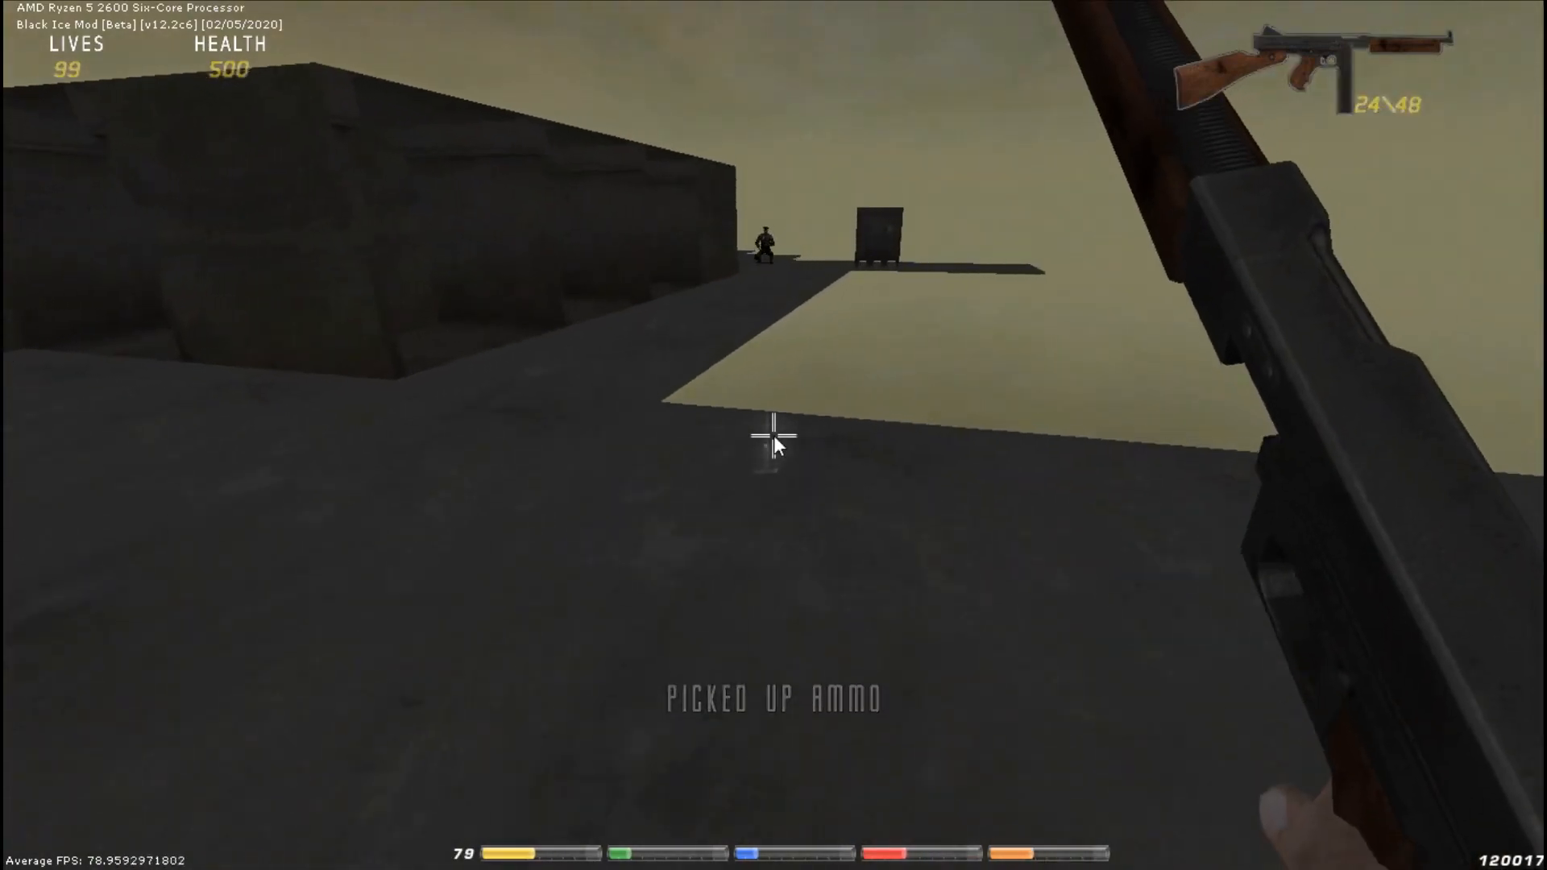
pyautogui.press('w')
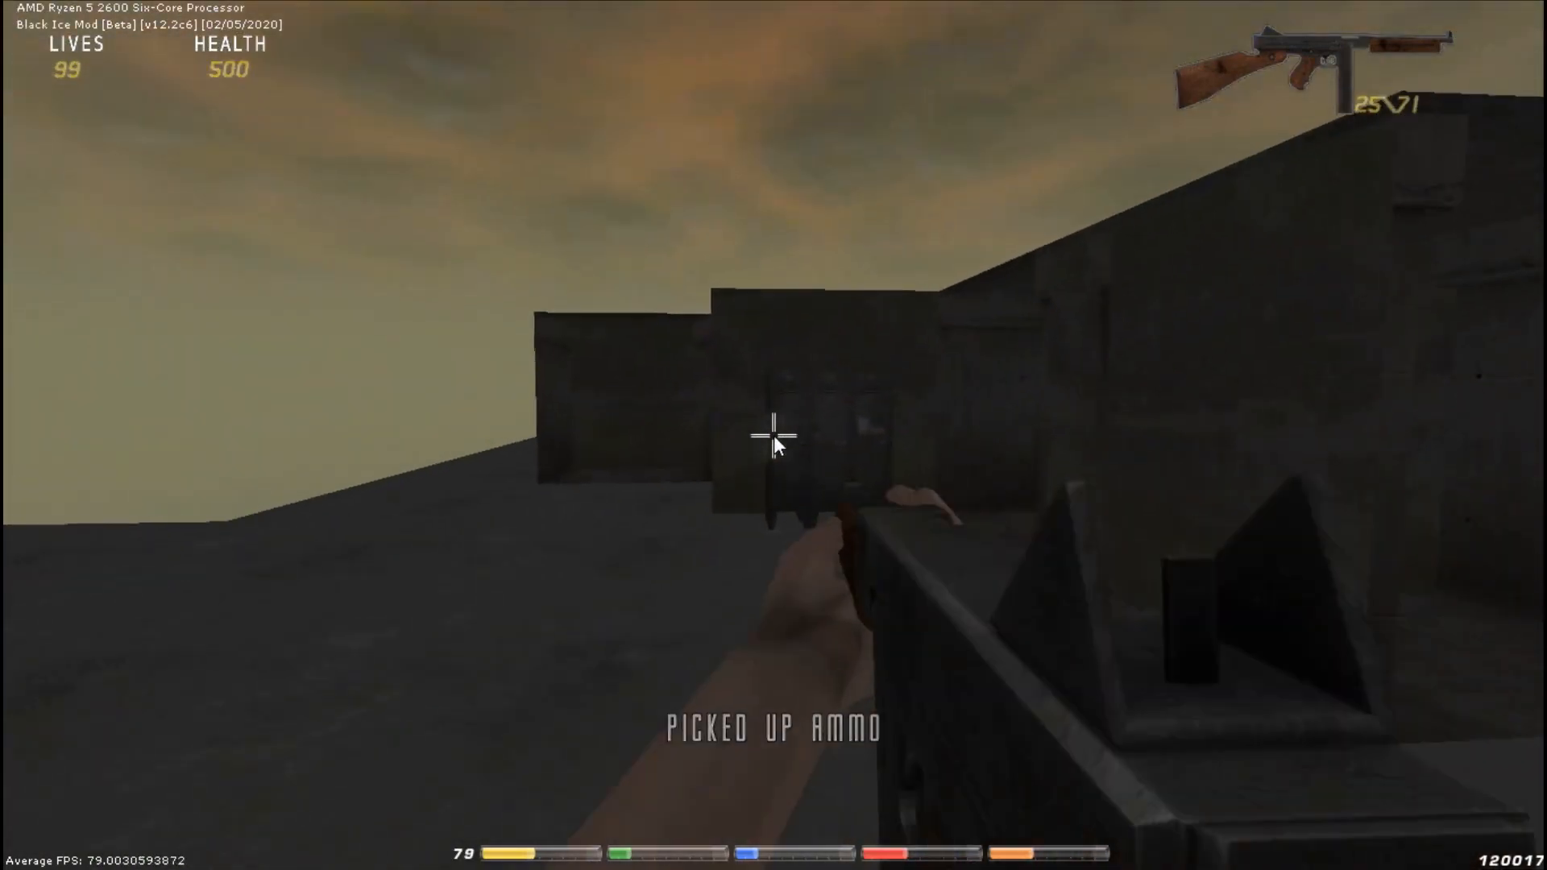
# - Aim the submachine gun's sights at the officer past the bunker wall while moving around, and lower the weapon
pyautogui.rightClick(773, 435)
pyautogui.press('w')
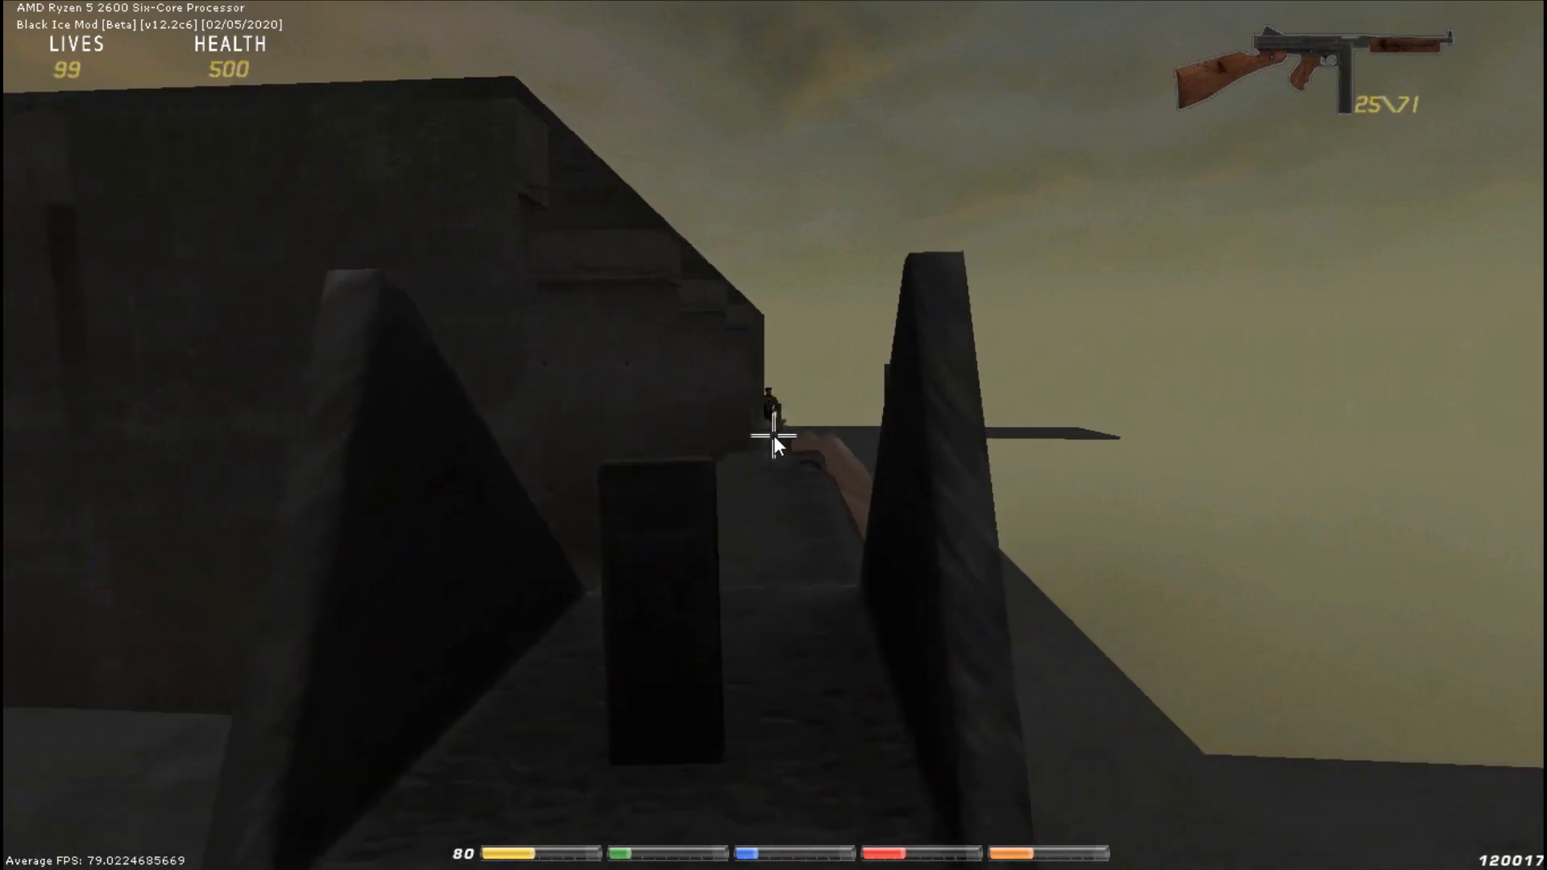
pyautogui.press('w')
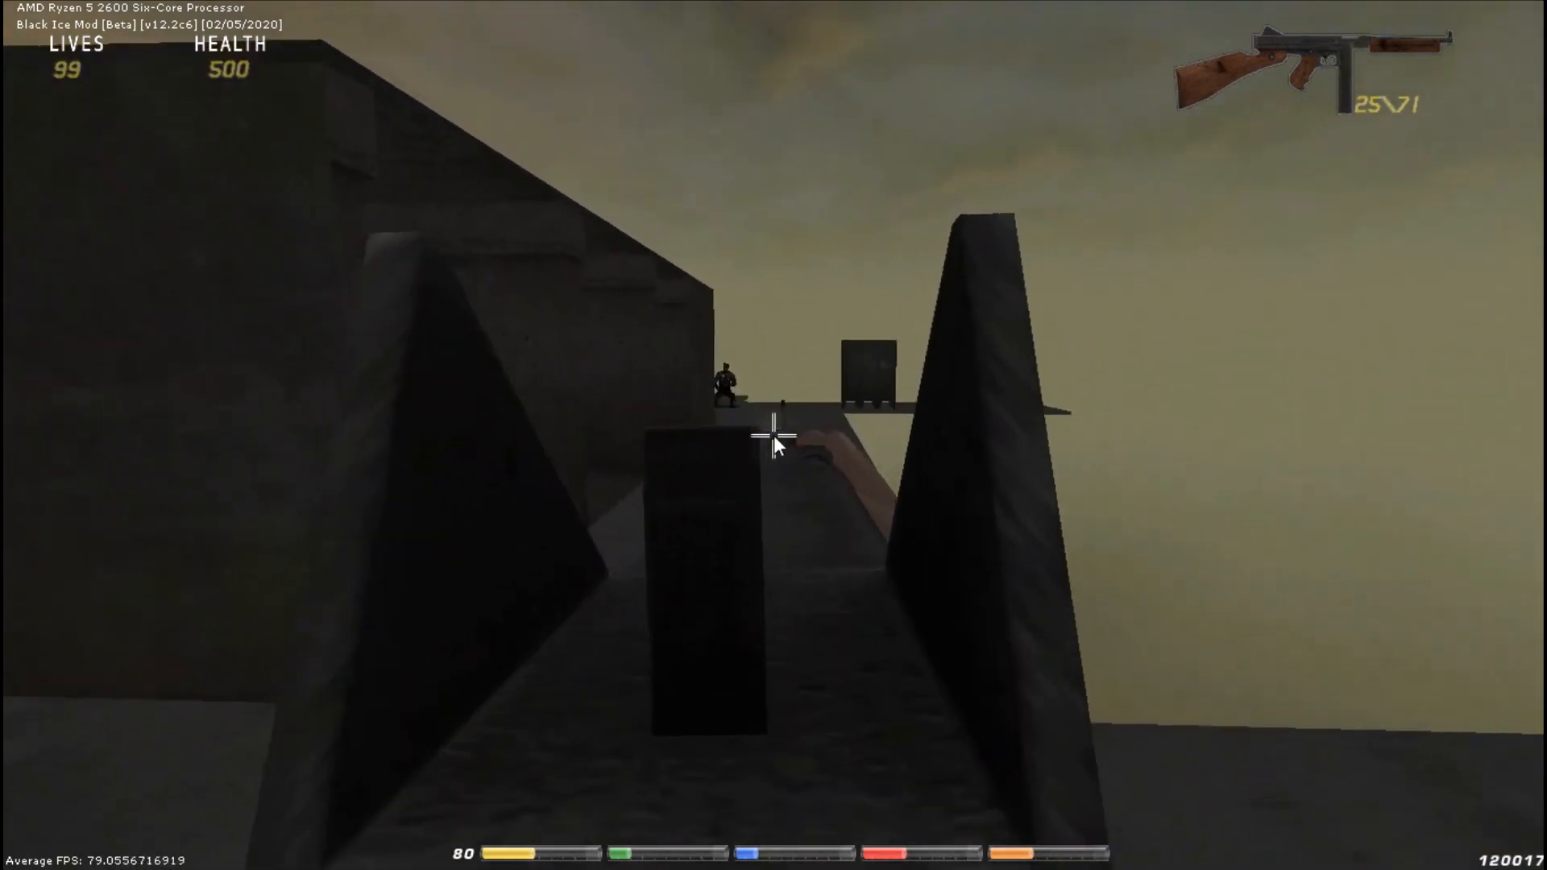
pyautogui.press('a')
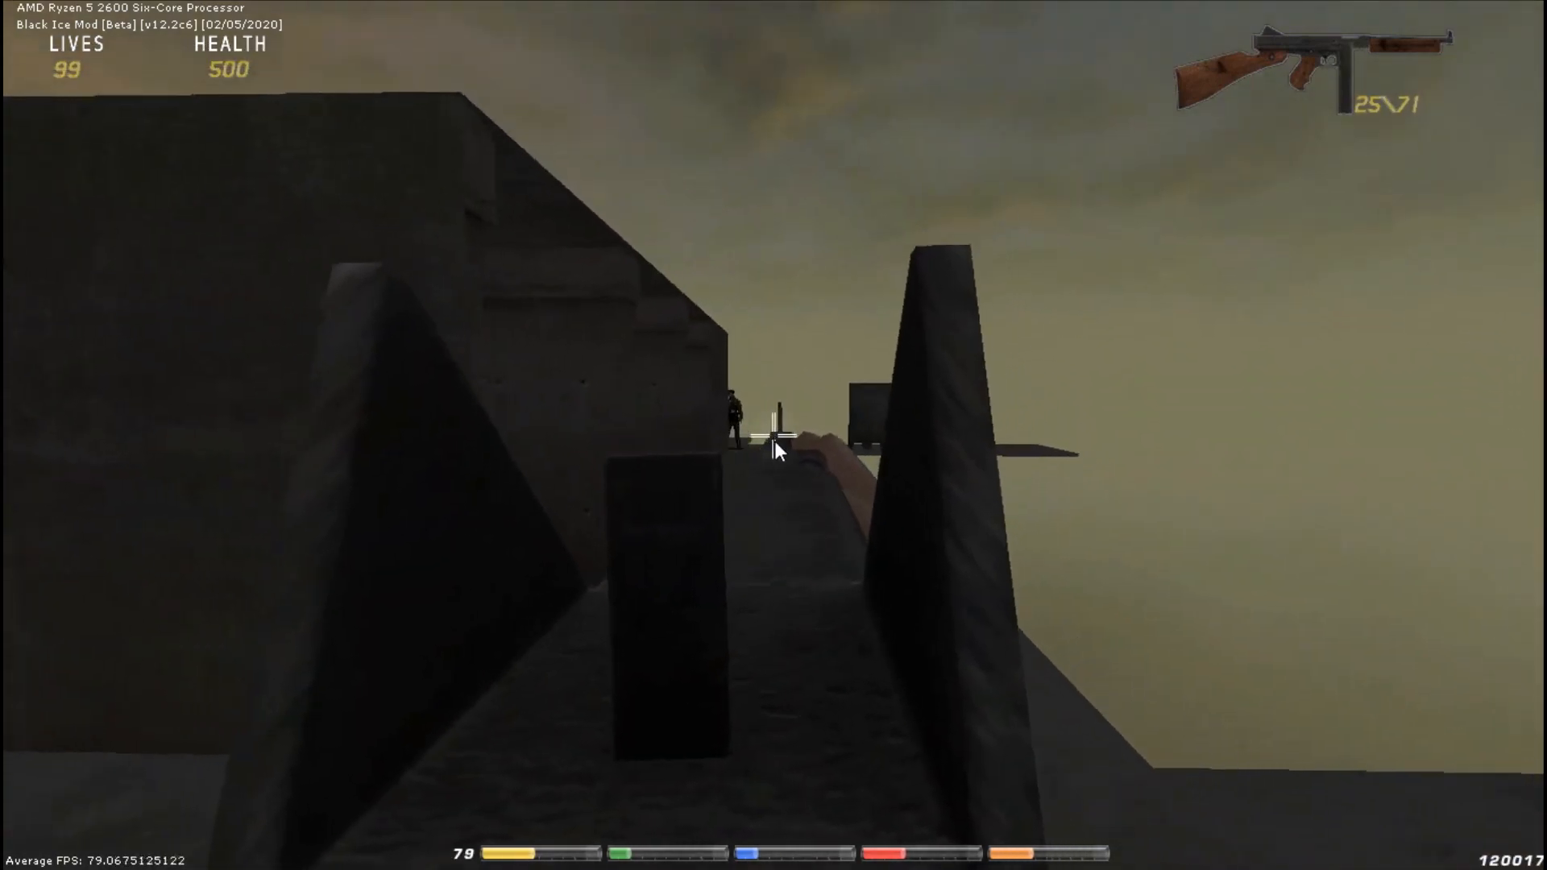
pyautogui.press('d')
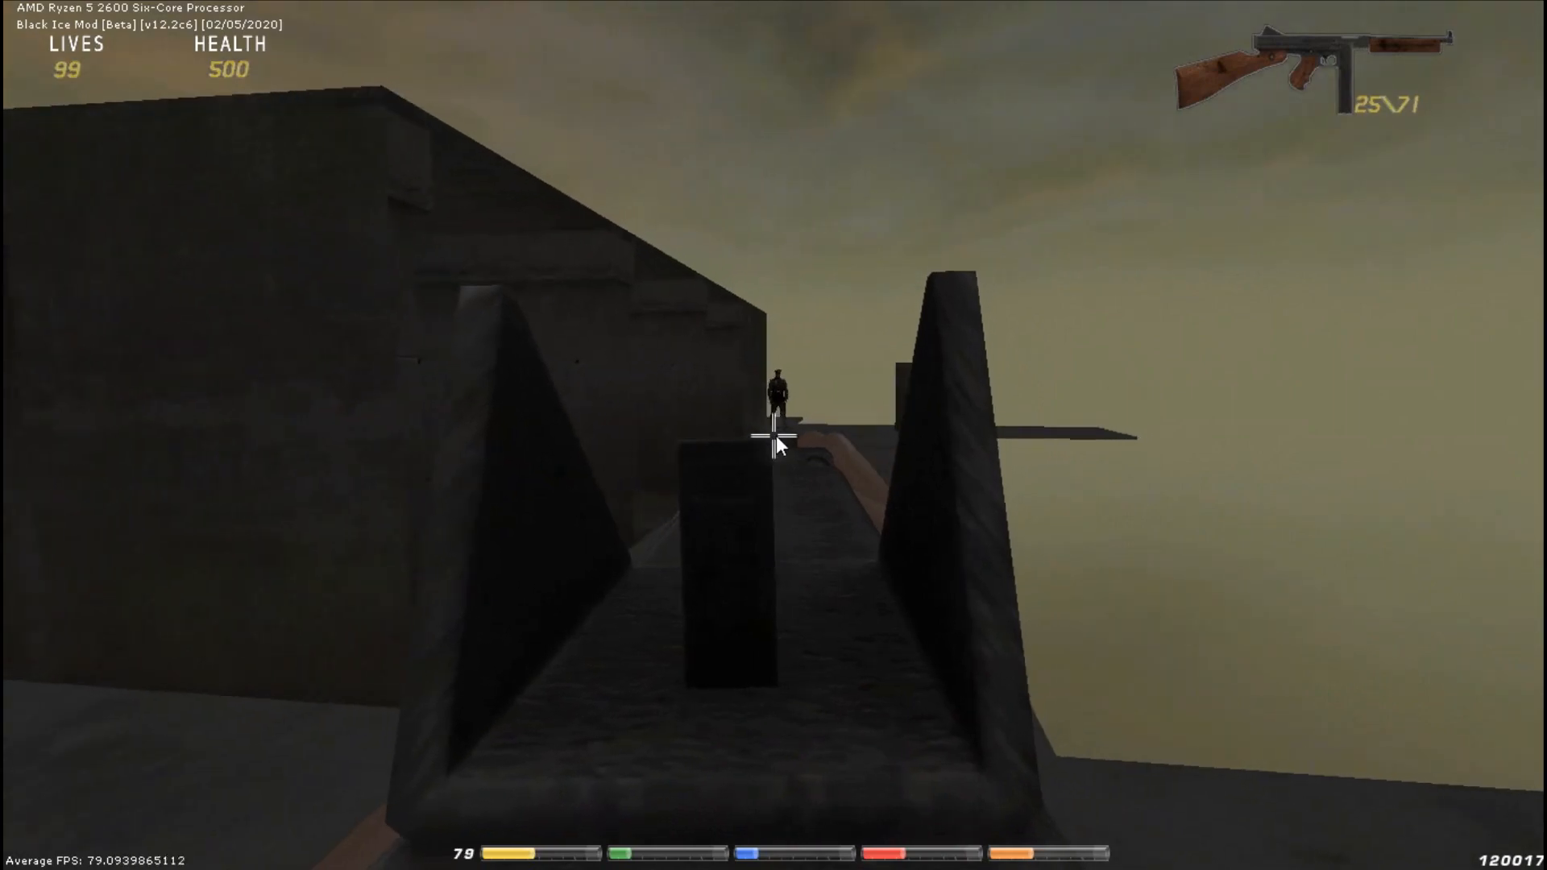
pyautogui.rightClick(773, 435)
# - Explore the lockers, bunker walls and outer edge of the floor in game, and end the test
pyautogui.press('w')
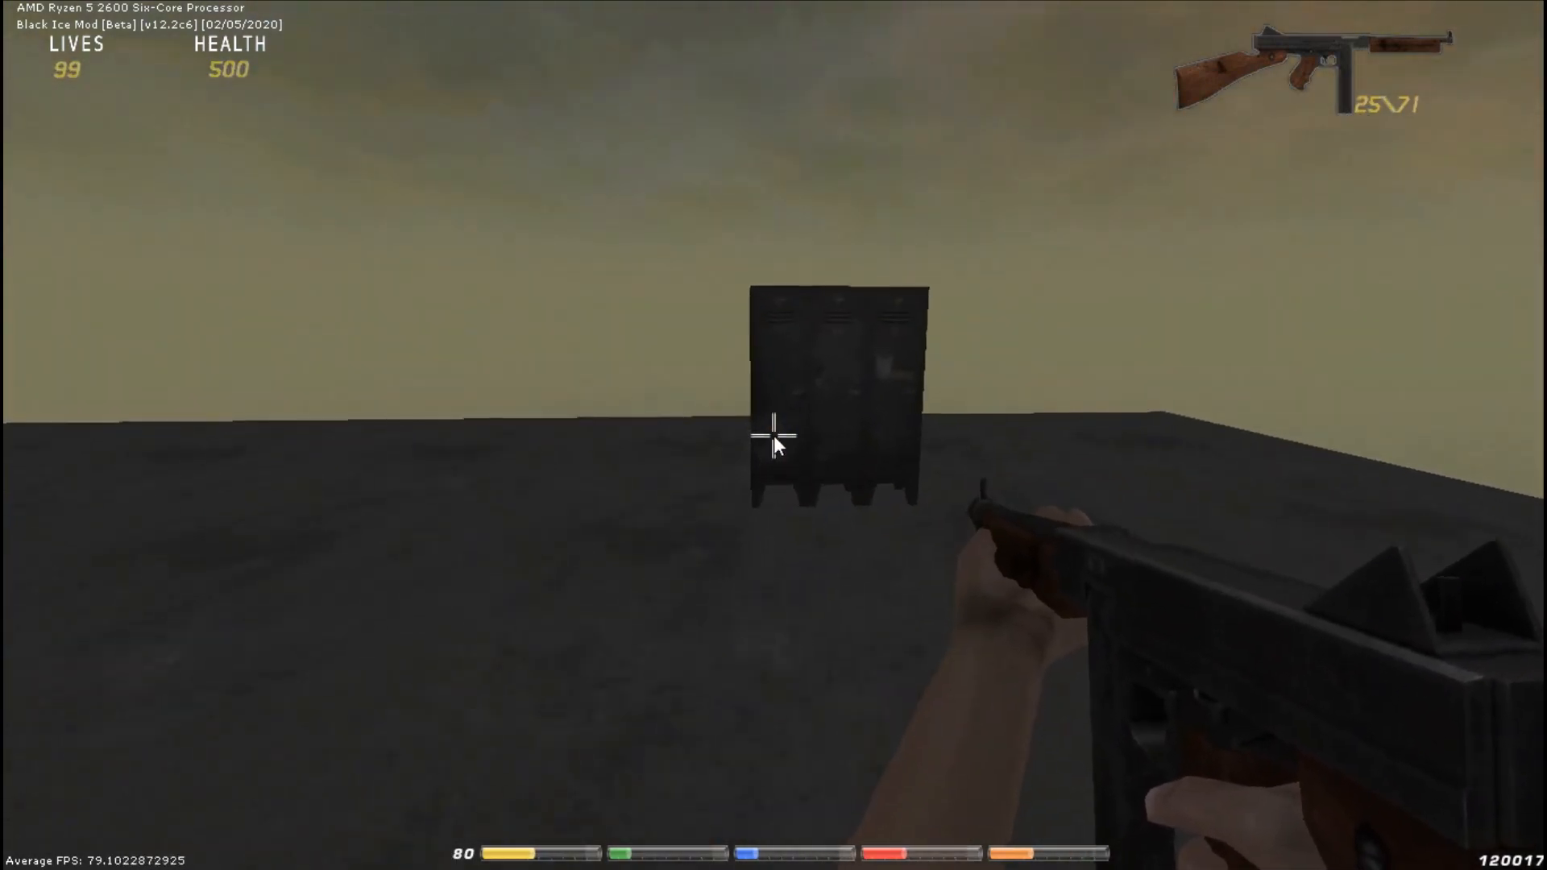
pyautogui.press('w')
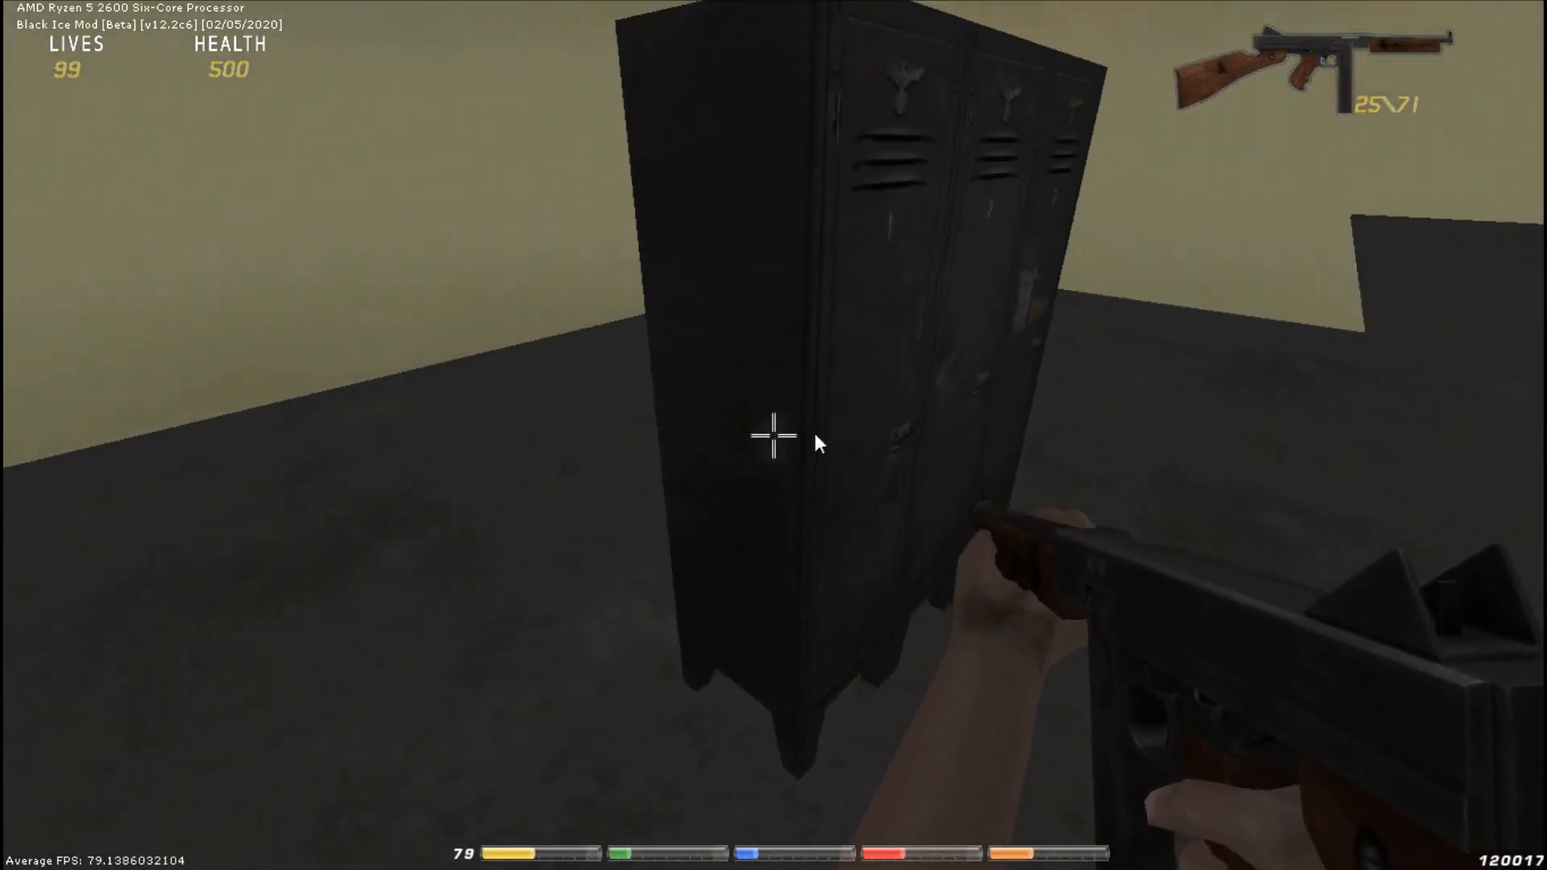
pyautogui.press('a')
pyautogui.press('d')
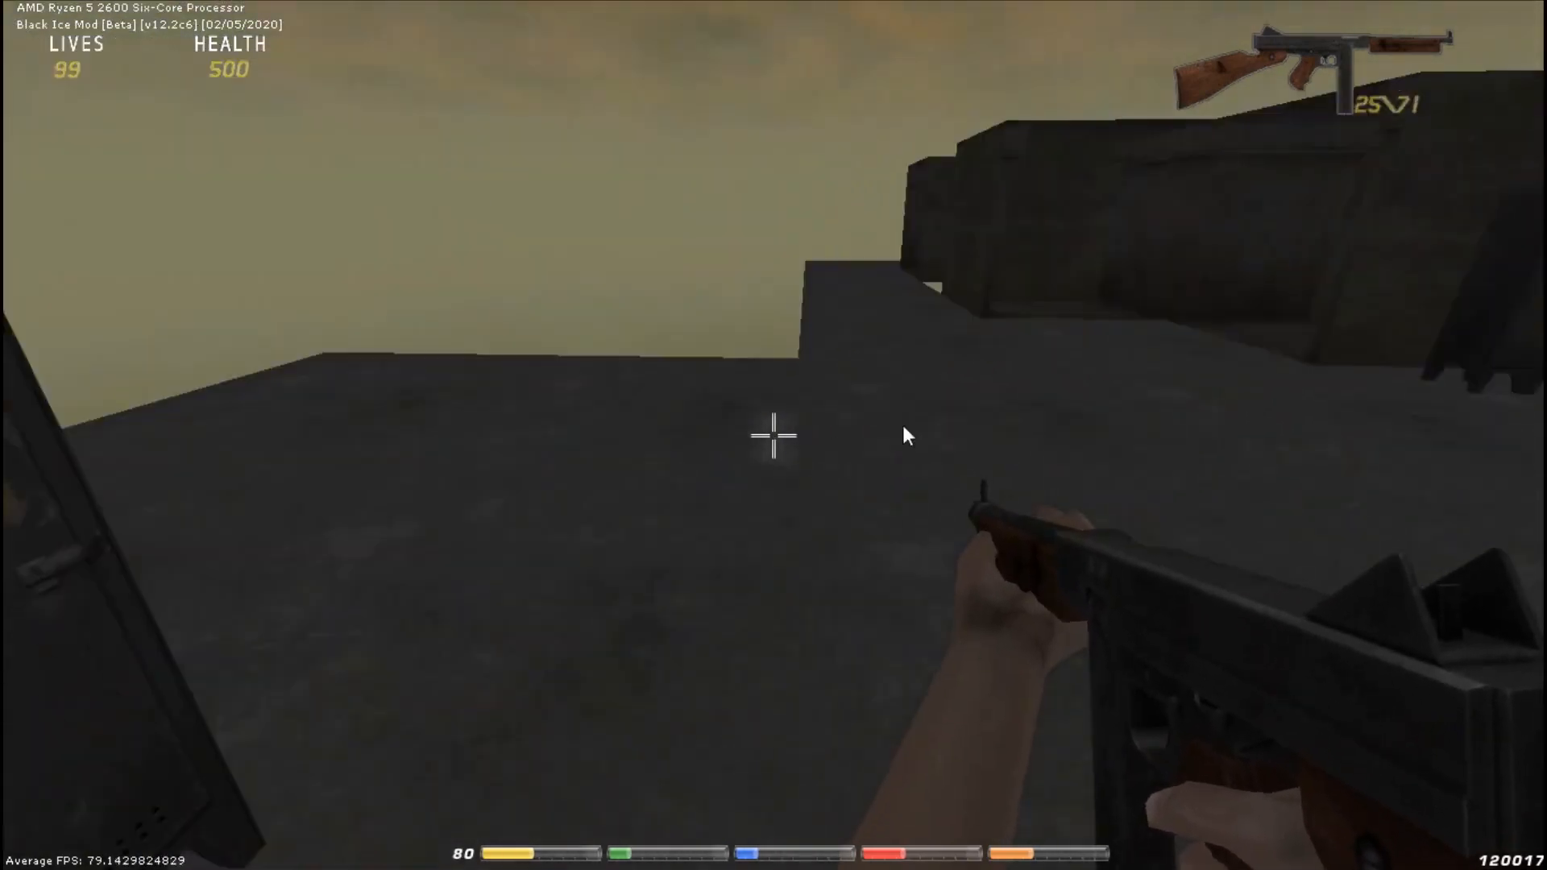
pyautogui.press('w')
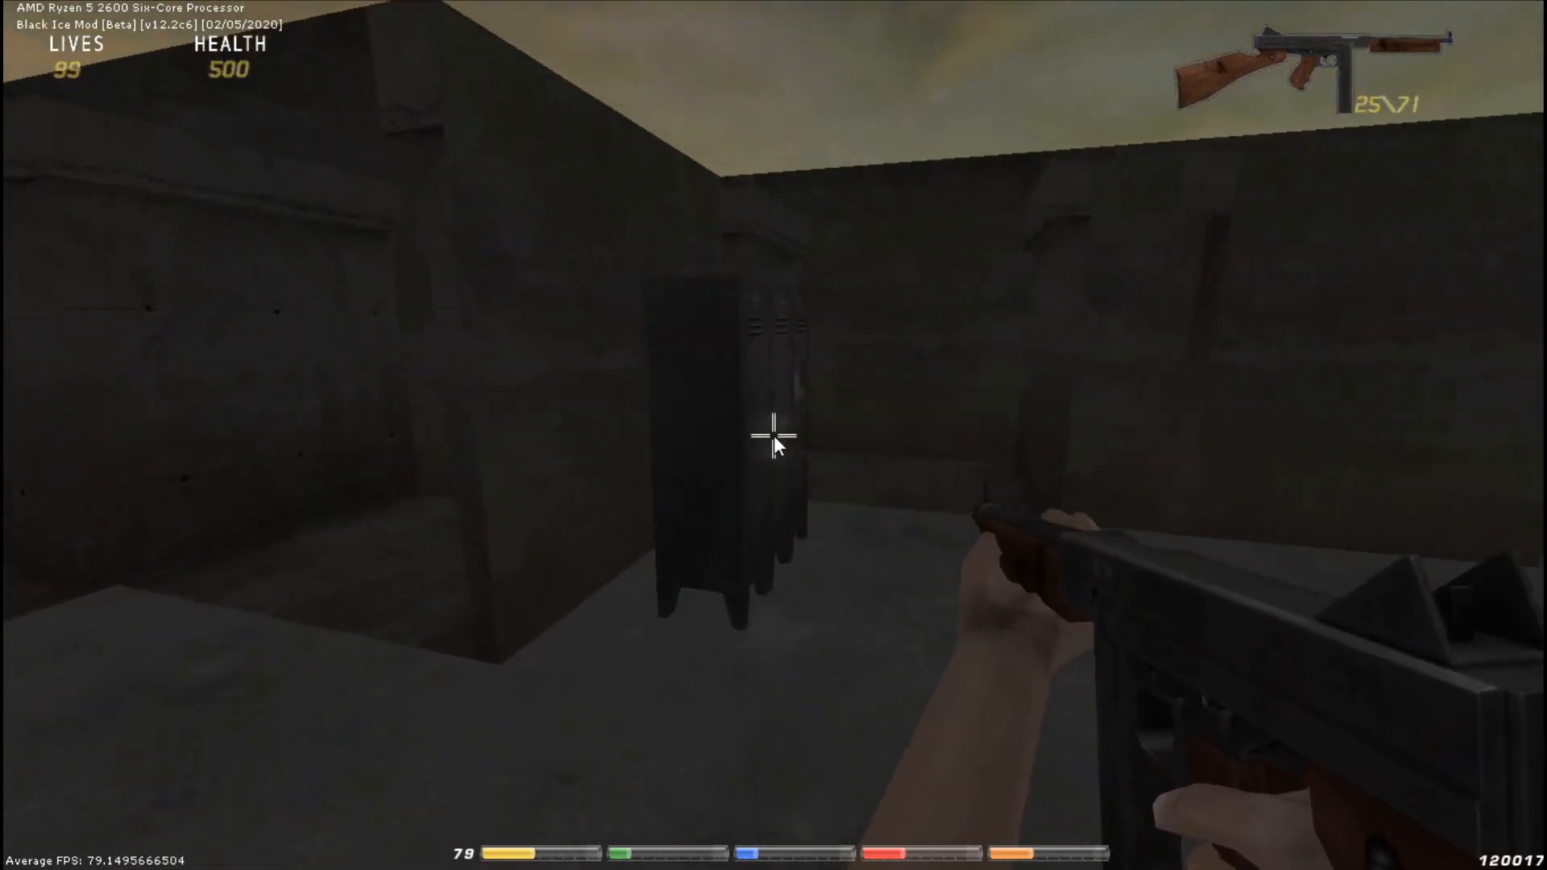
pyautogui.press('w')
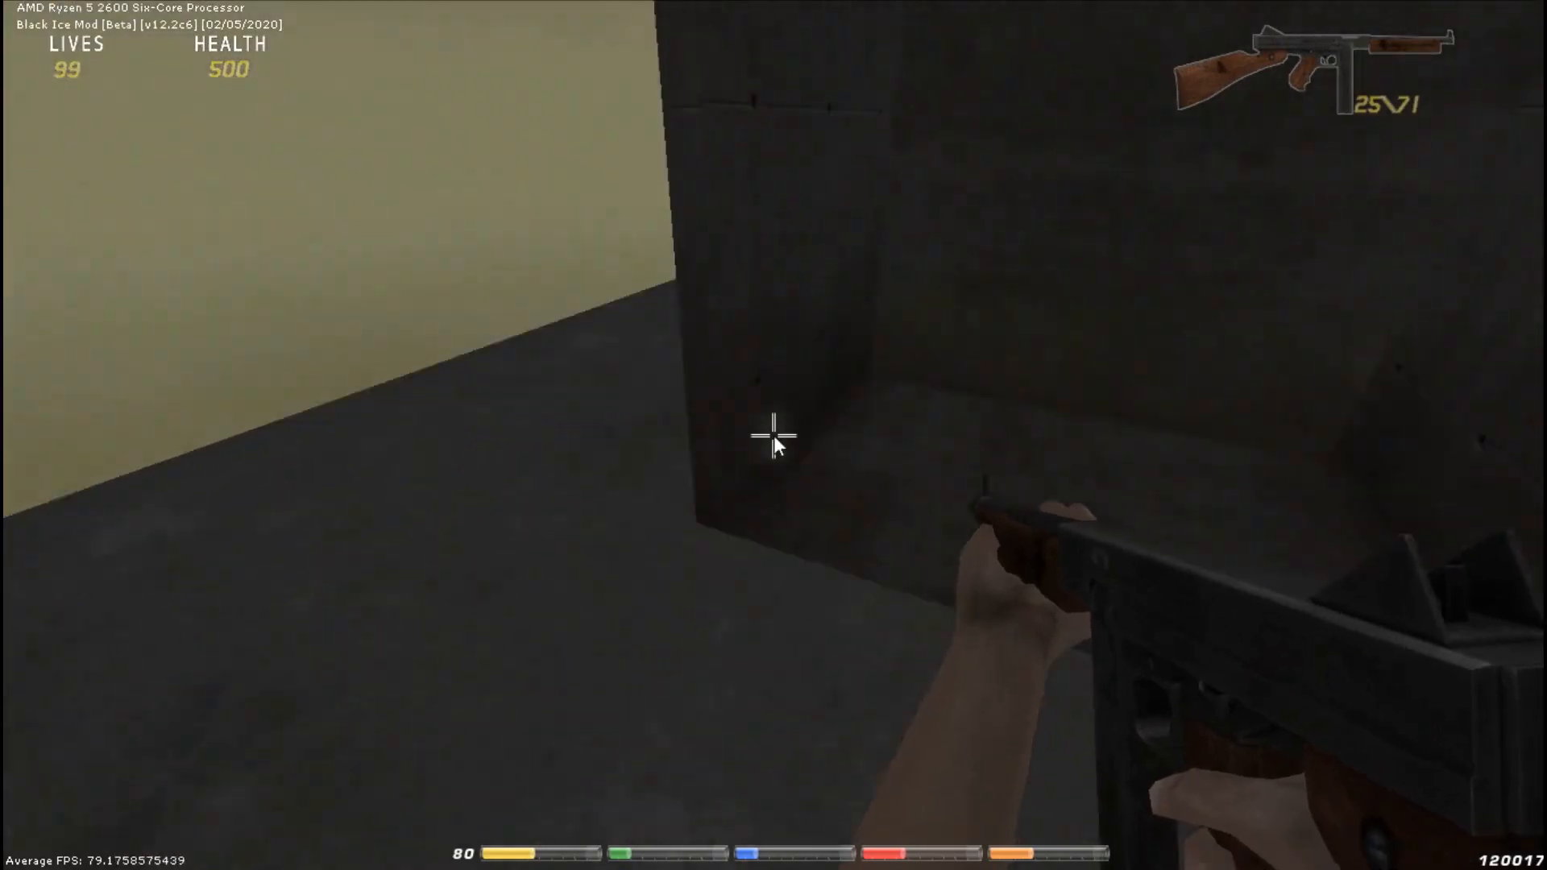
pyautogui.press('w')
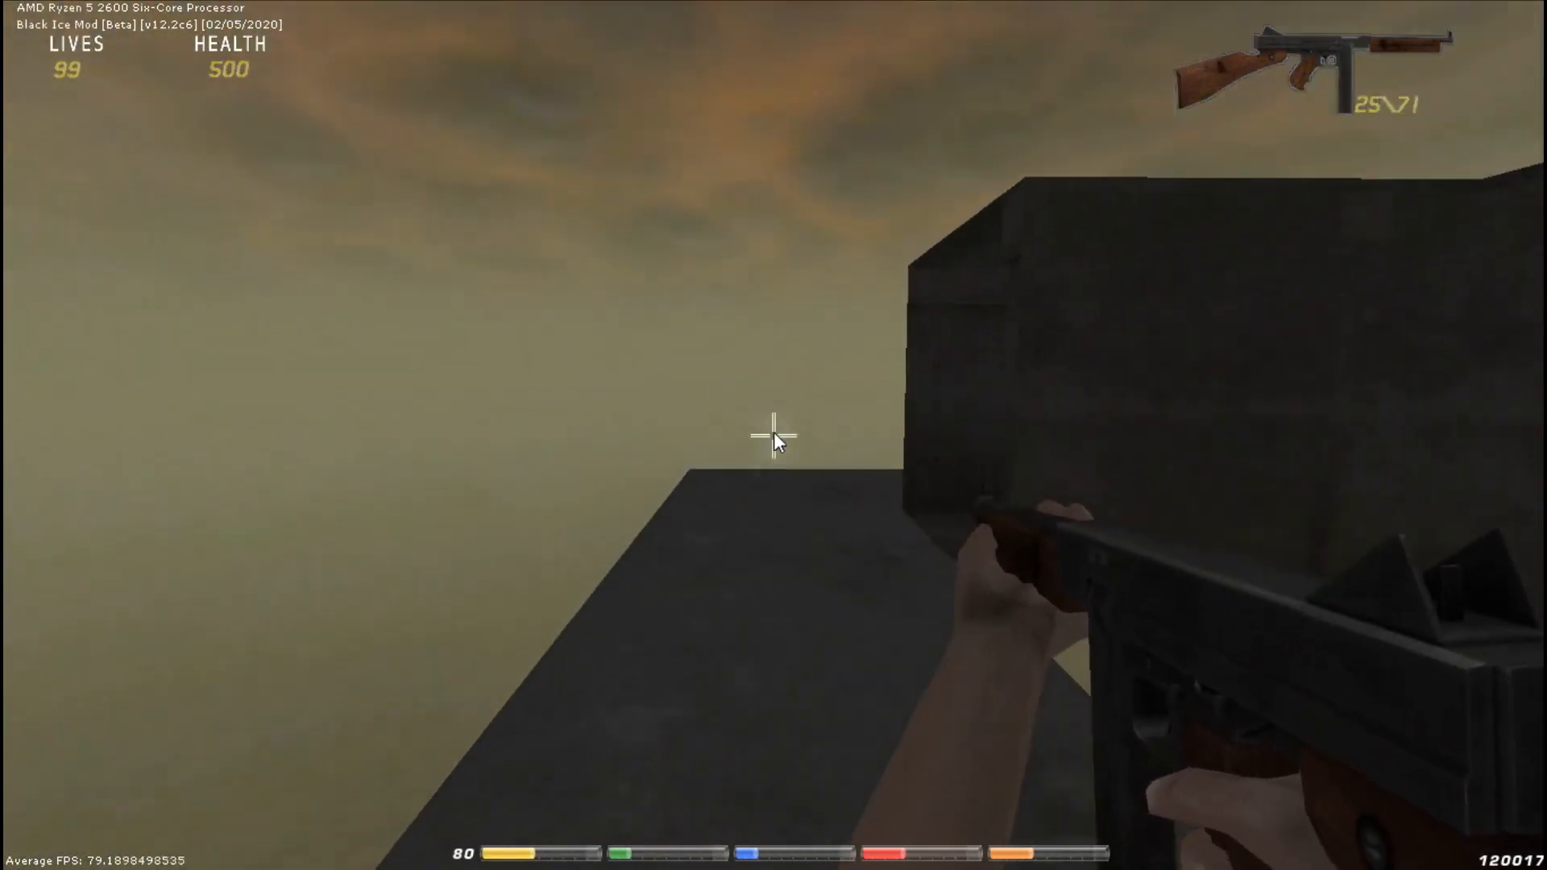
pyautogui.press('Escape')
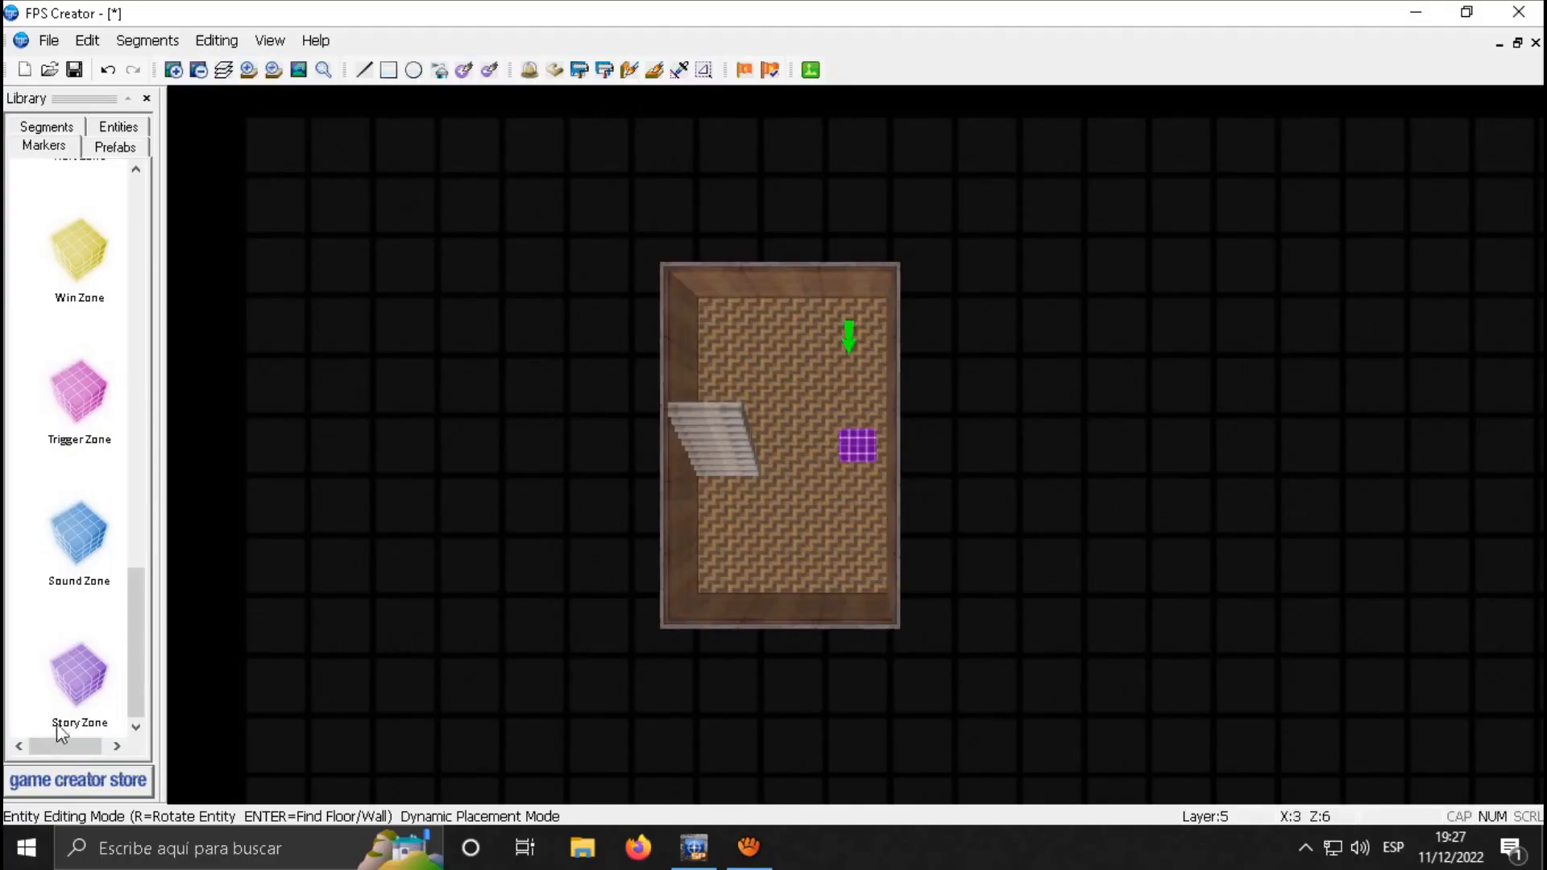
# - Examine the placed Story Zone's properties and its Visual file selection, and the Player Start's properties, without changing them
pyautogui.click(82, 692)
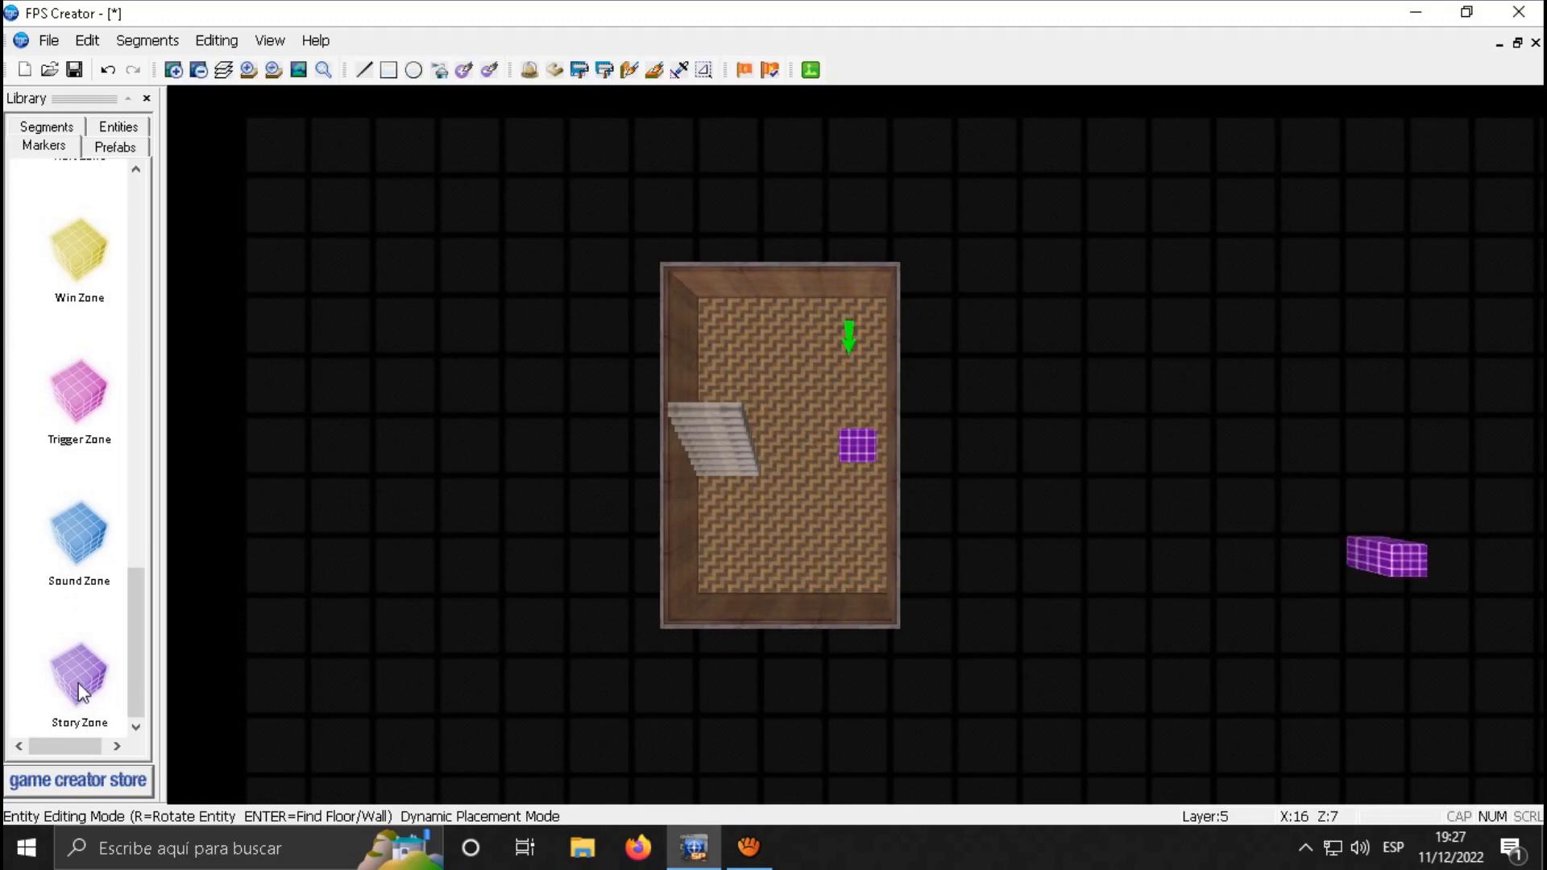
pyautogui.press('Delete')
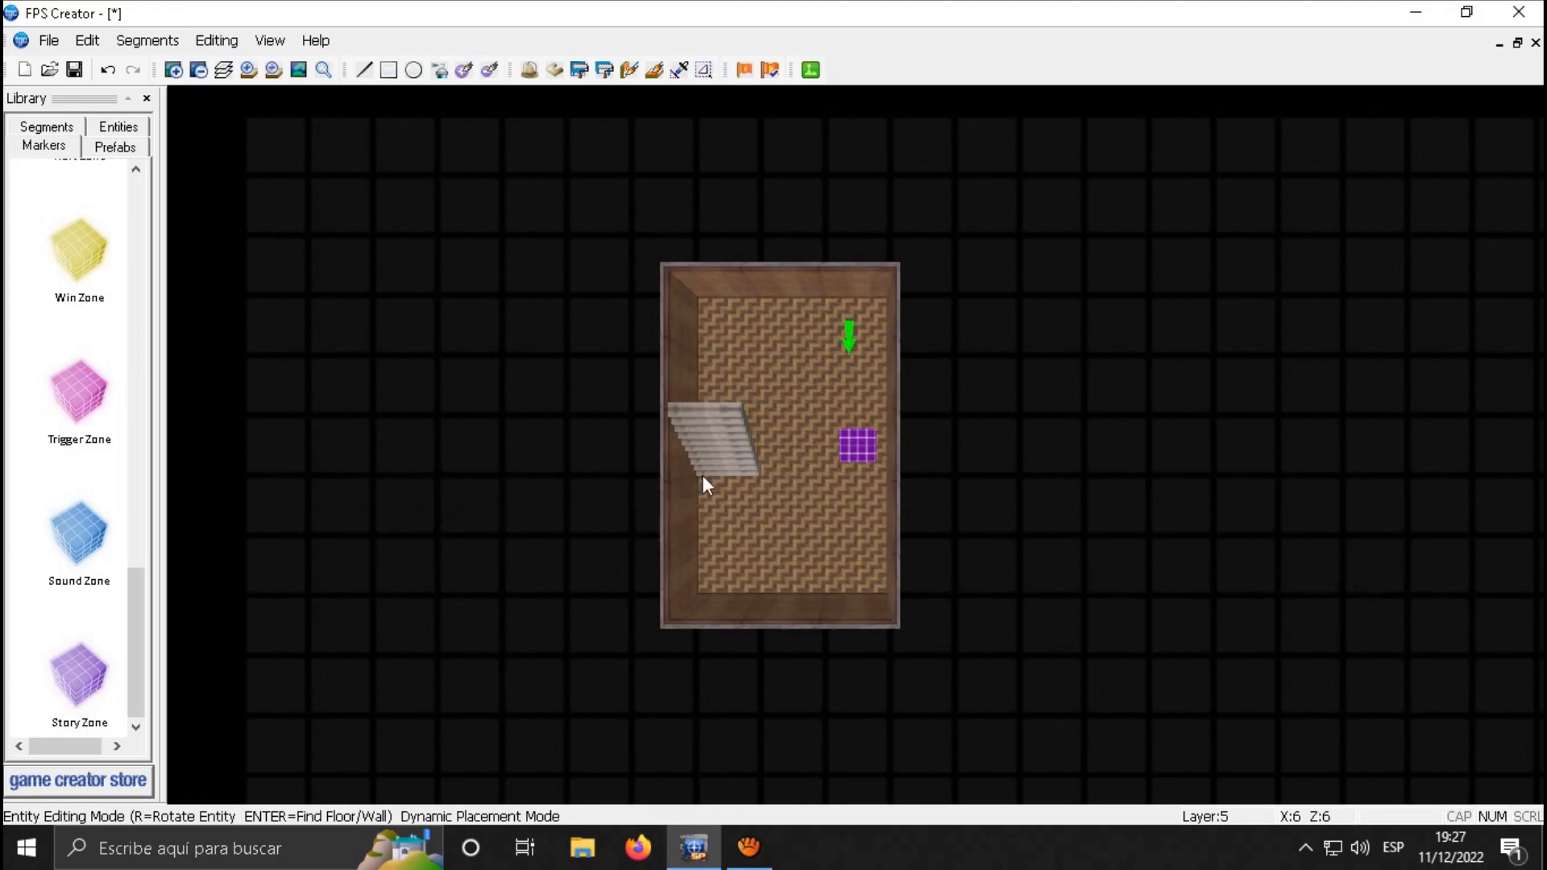
pyautogui.rightClick(848, 448)
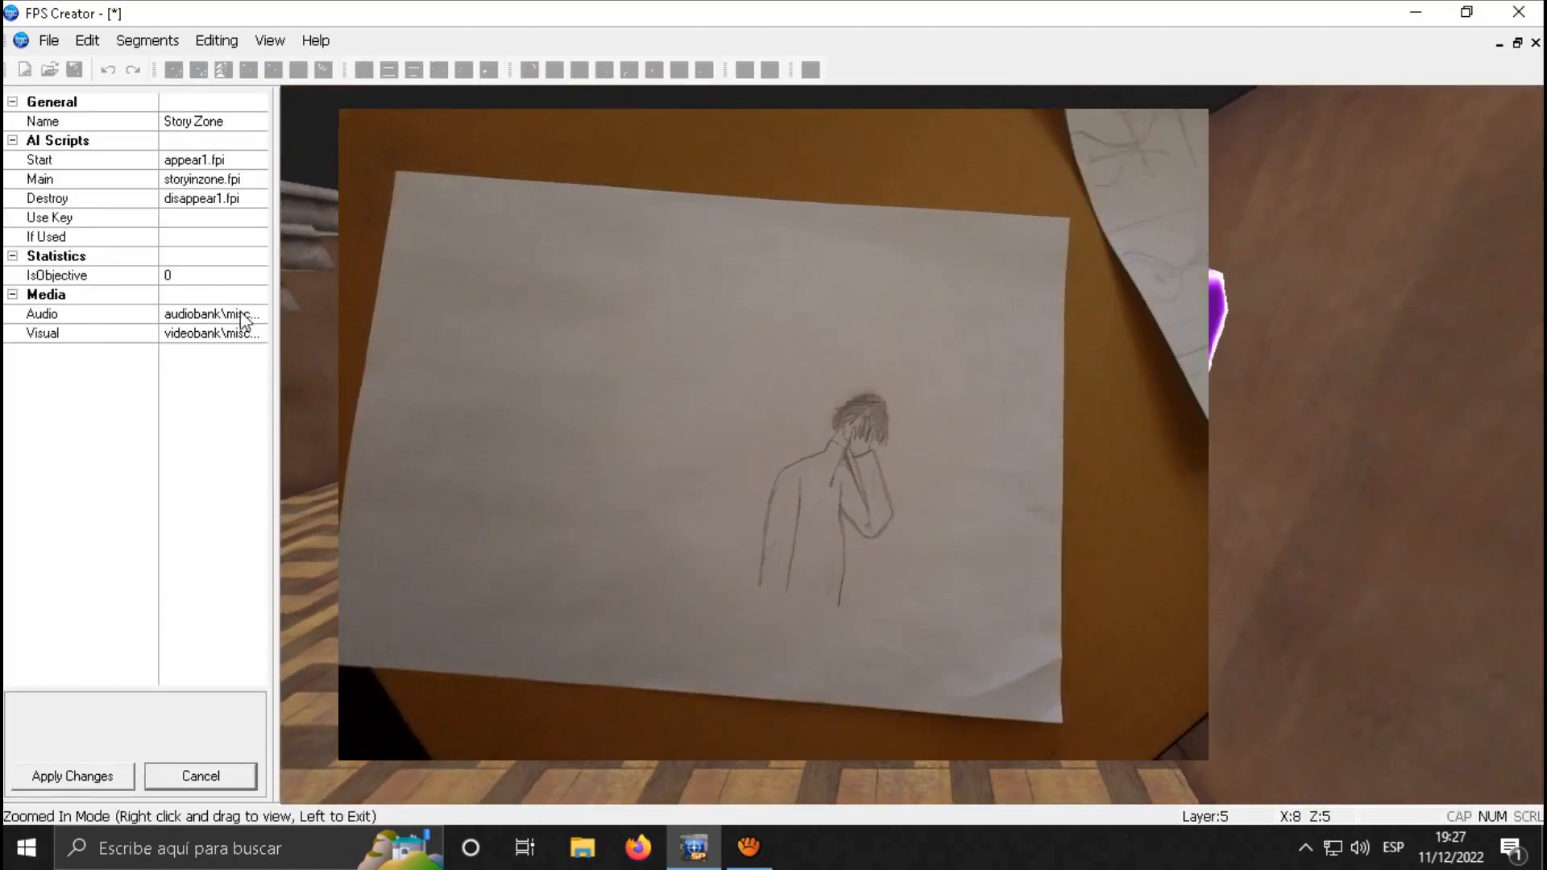
pyautogui.click(258, 334)
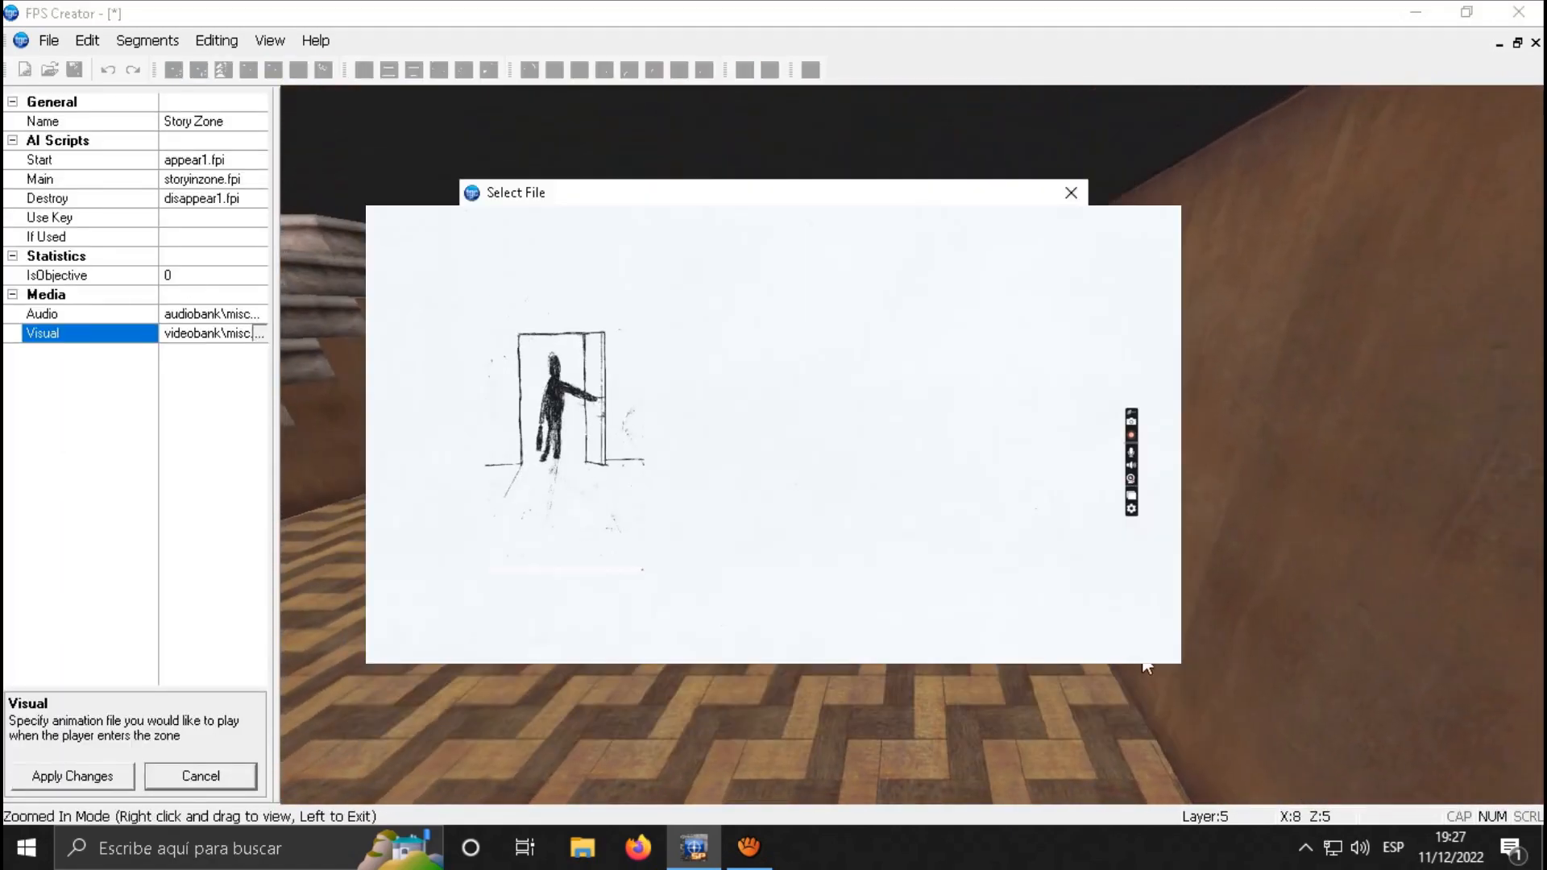
pyautogui.click(1038, 625)
pyautogui.moveTo(927, 516); pyautogui.dragTo(910, 628, button='right')
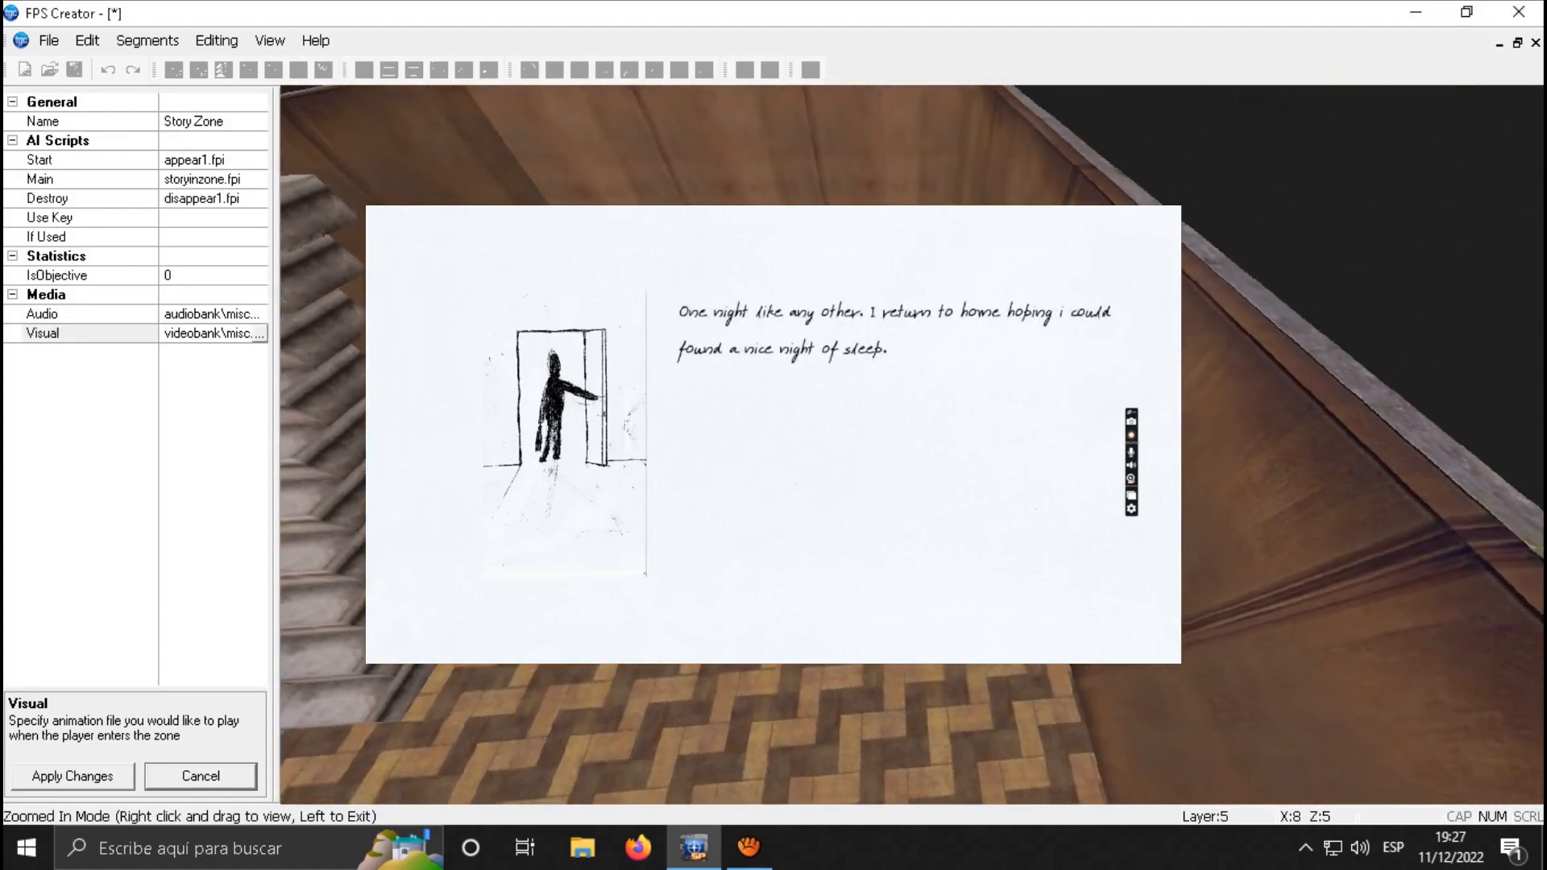
pyautogui.click(752, 445)
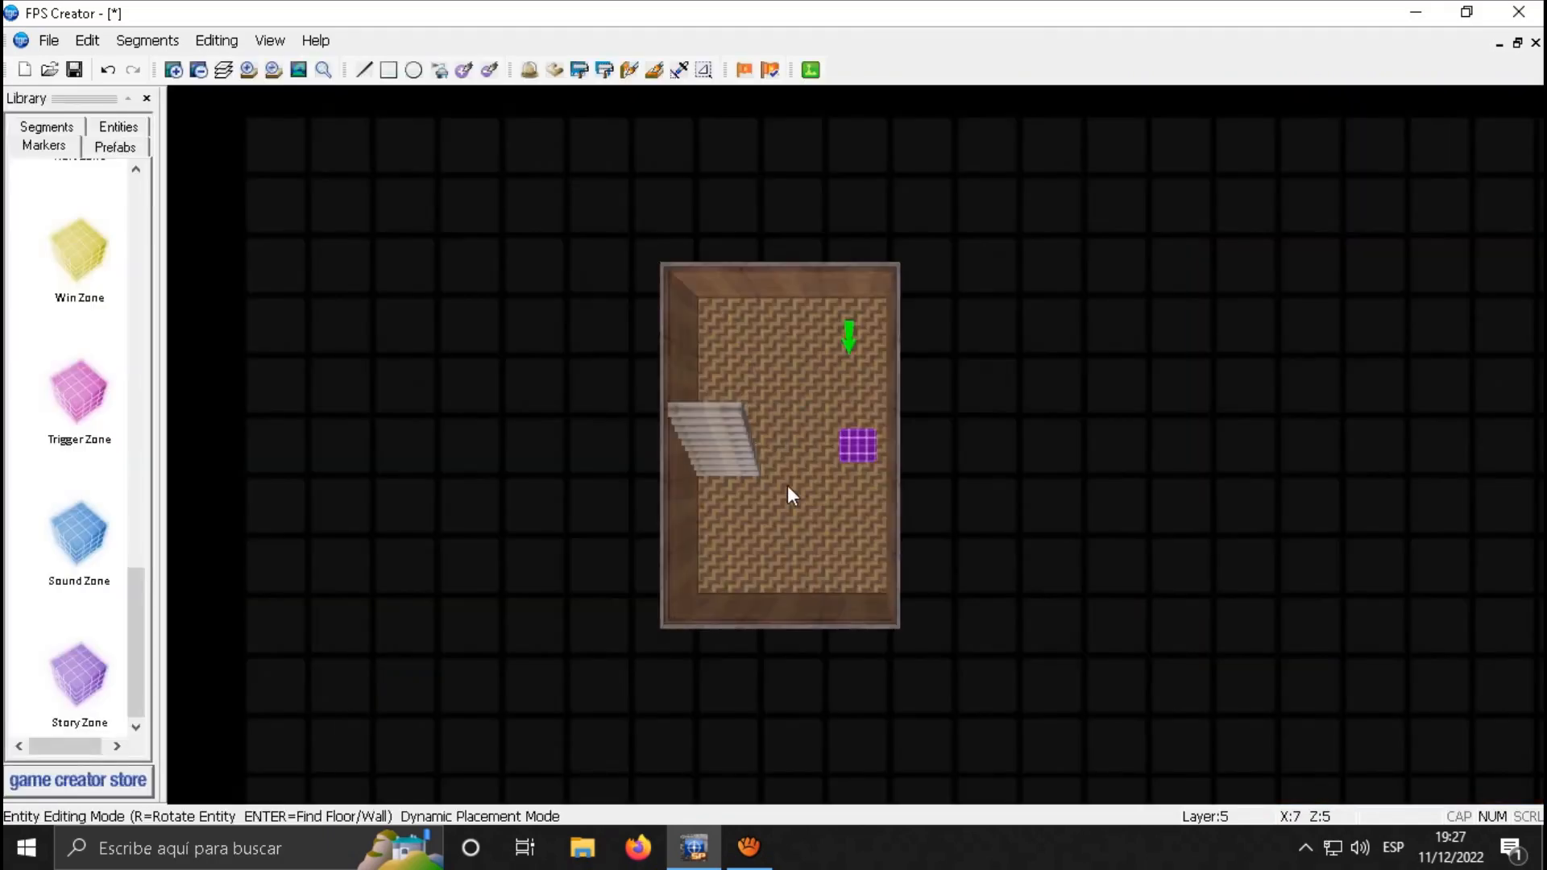
pyautogui.rightClick(848, 333)
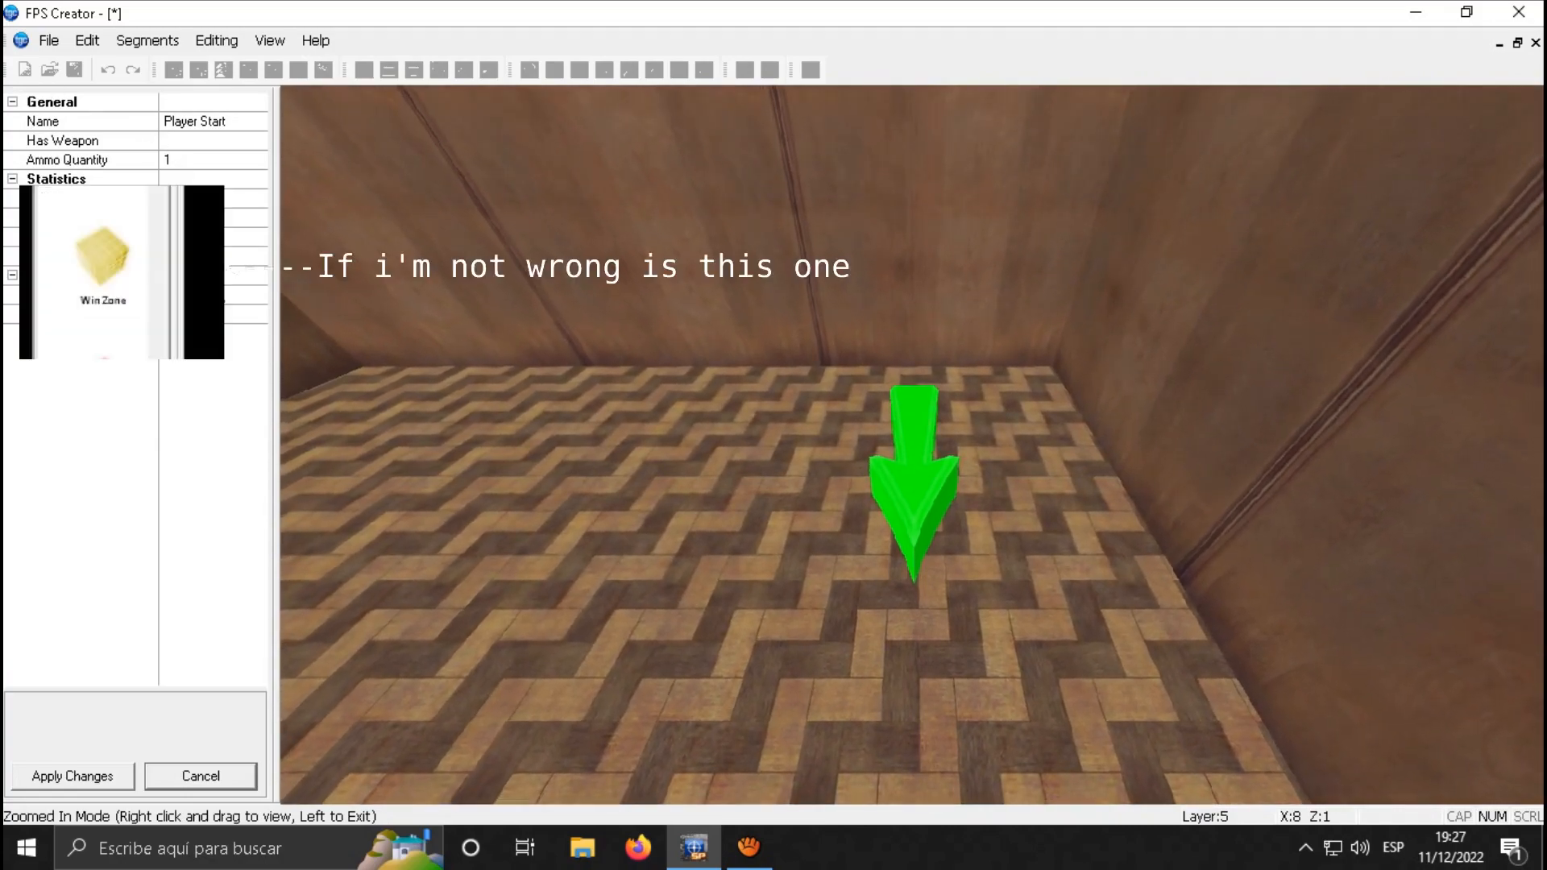
pyautogui.click(215, 778)
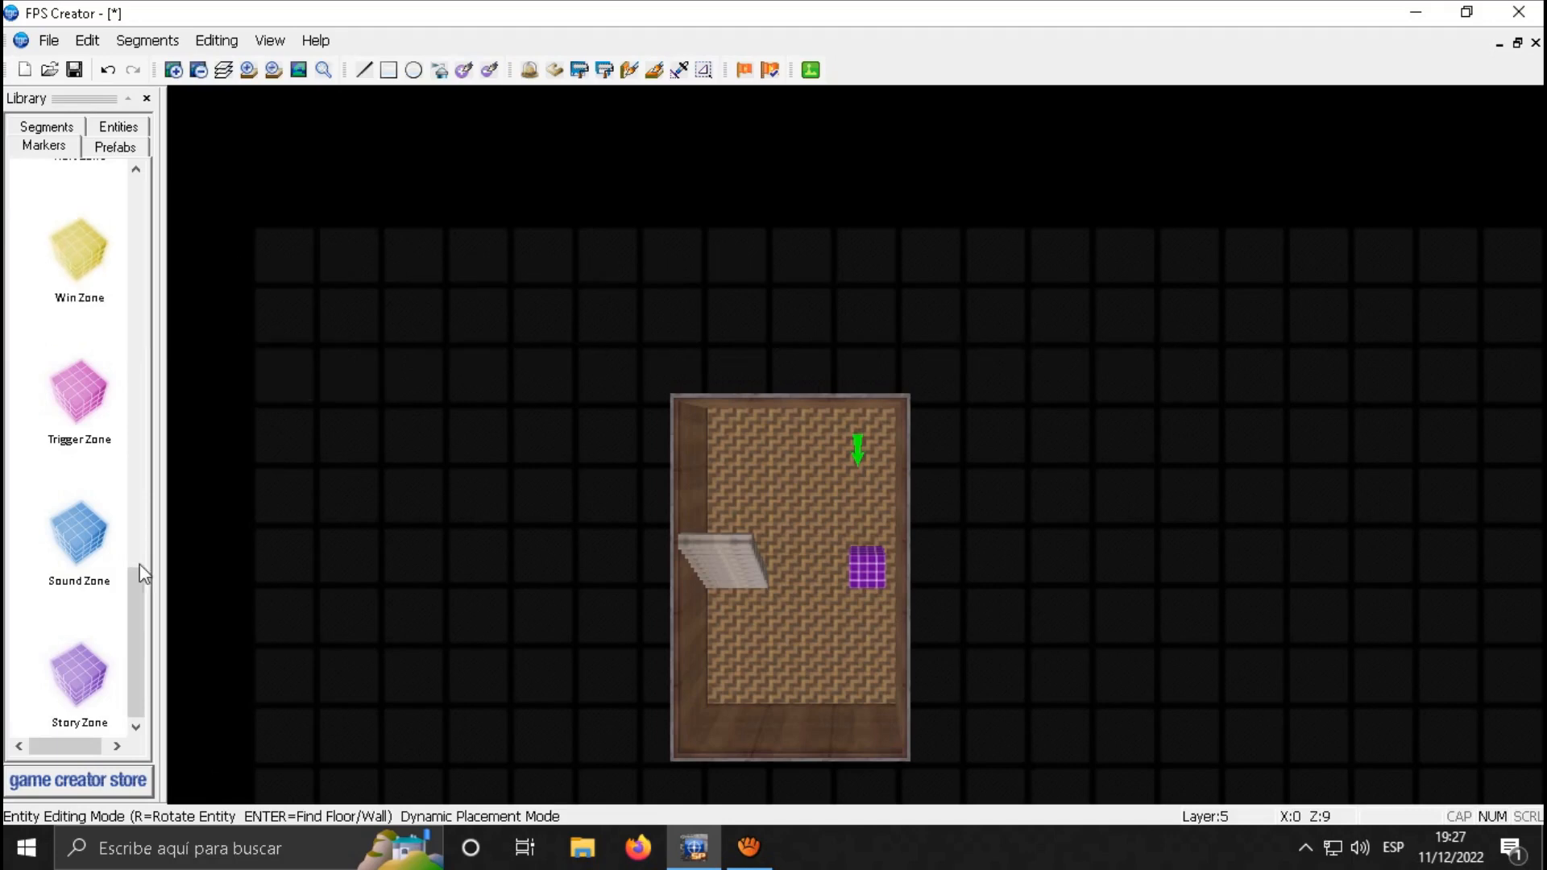
# - Place a Win Zone marker on the room's floor just below the staircase
pyautogui.moveTo(137, 601)
pyautogui.mouseDown()
pyautogui.moveTo(157, 520)
pyautogui.moveTo(143, 598)
pyautogui.mouseUp()
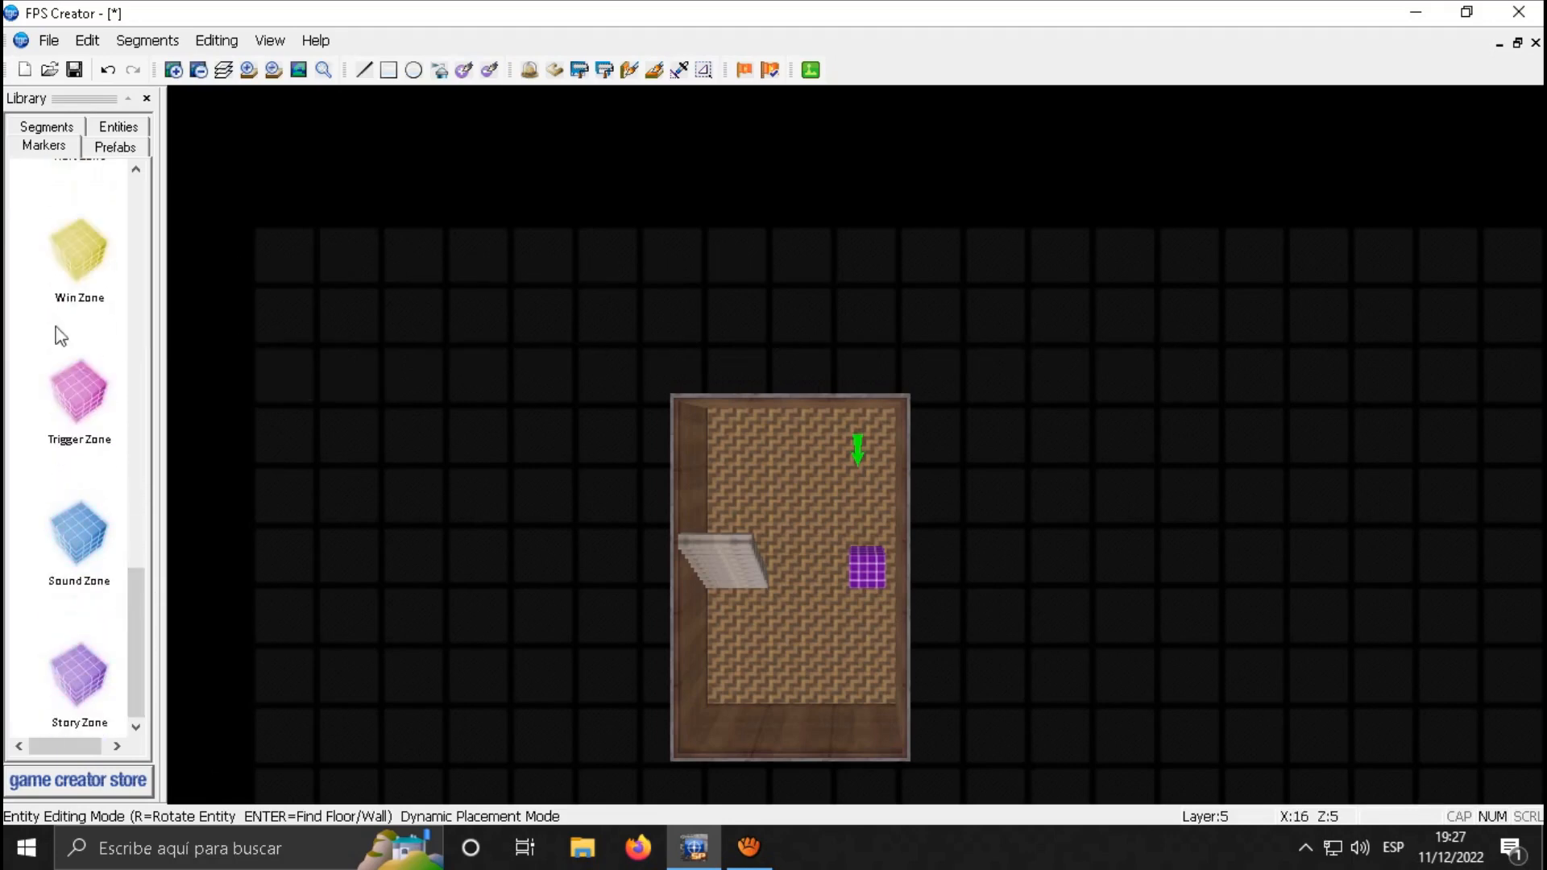
pyautogui.click(73, 287)
pyautogui.click(731, 636)
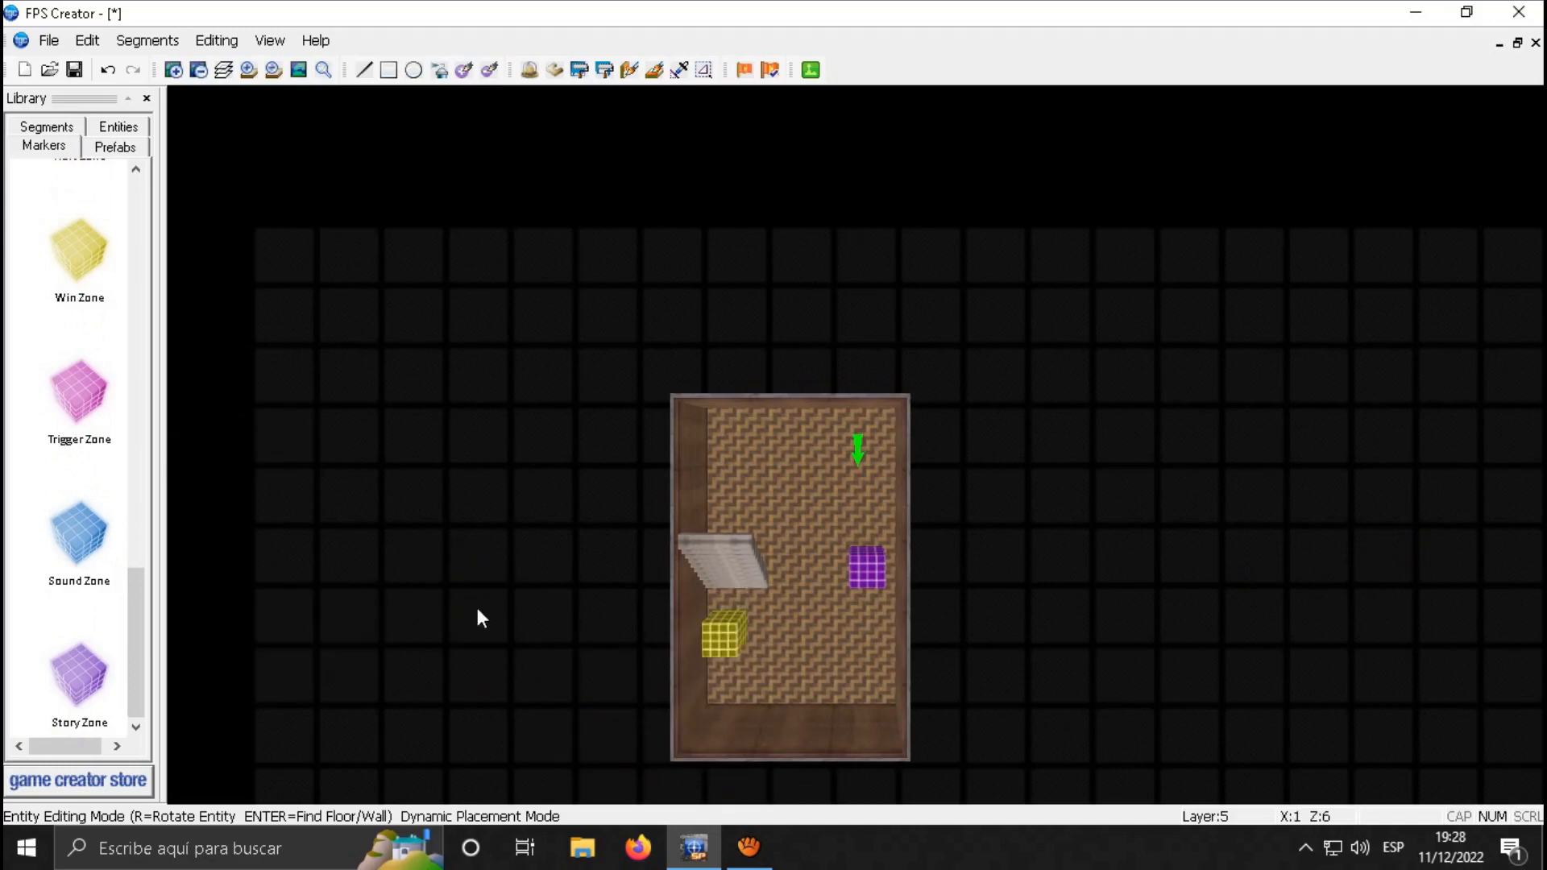
# - Examine the Win Zone's Use Key, If Used and IsObjective properties and close them without changes
pyautogui.rightClick(741, 630)
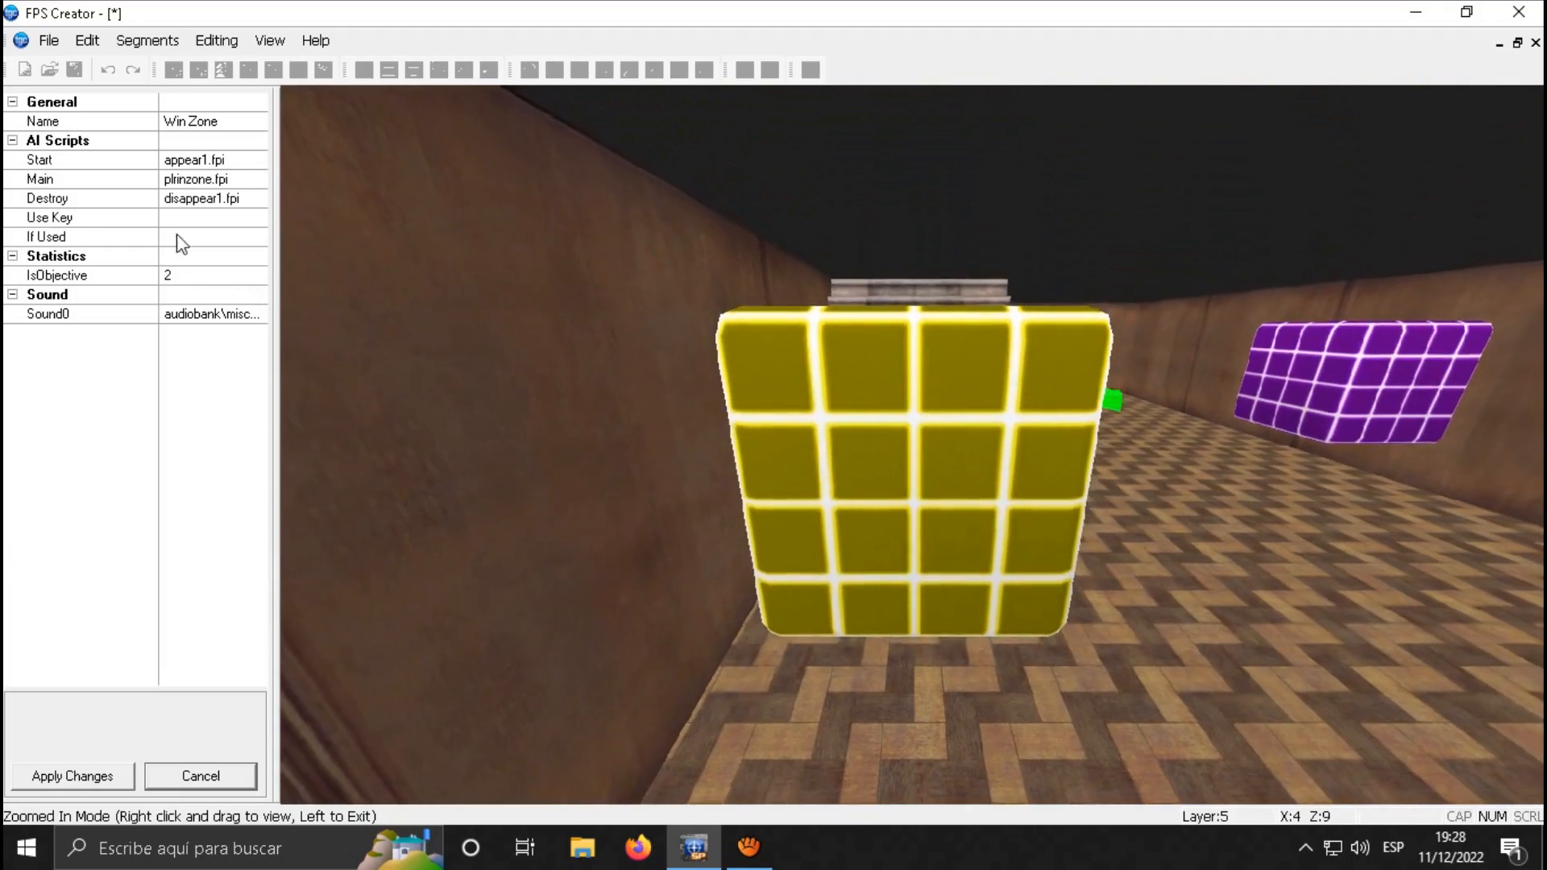
pyautogui.click(215, 217)
pyautogui.click(225, 238)
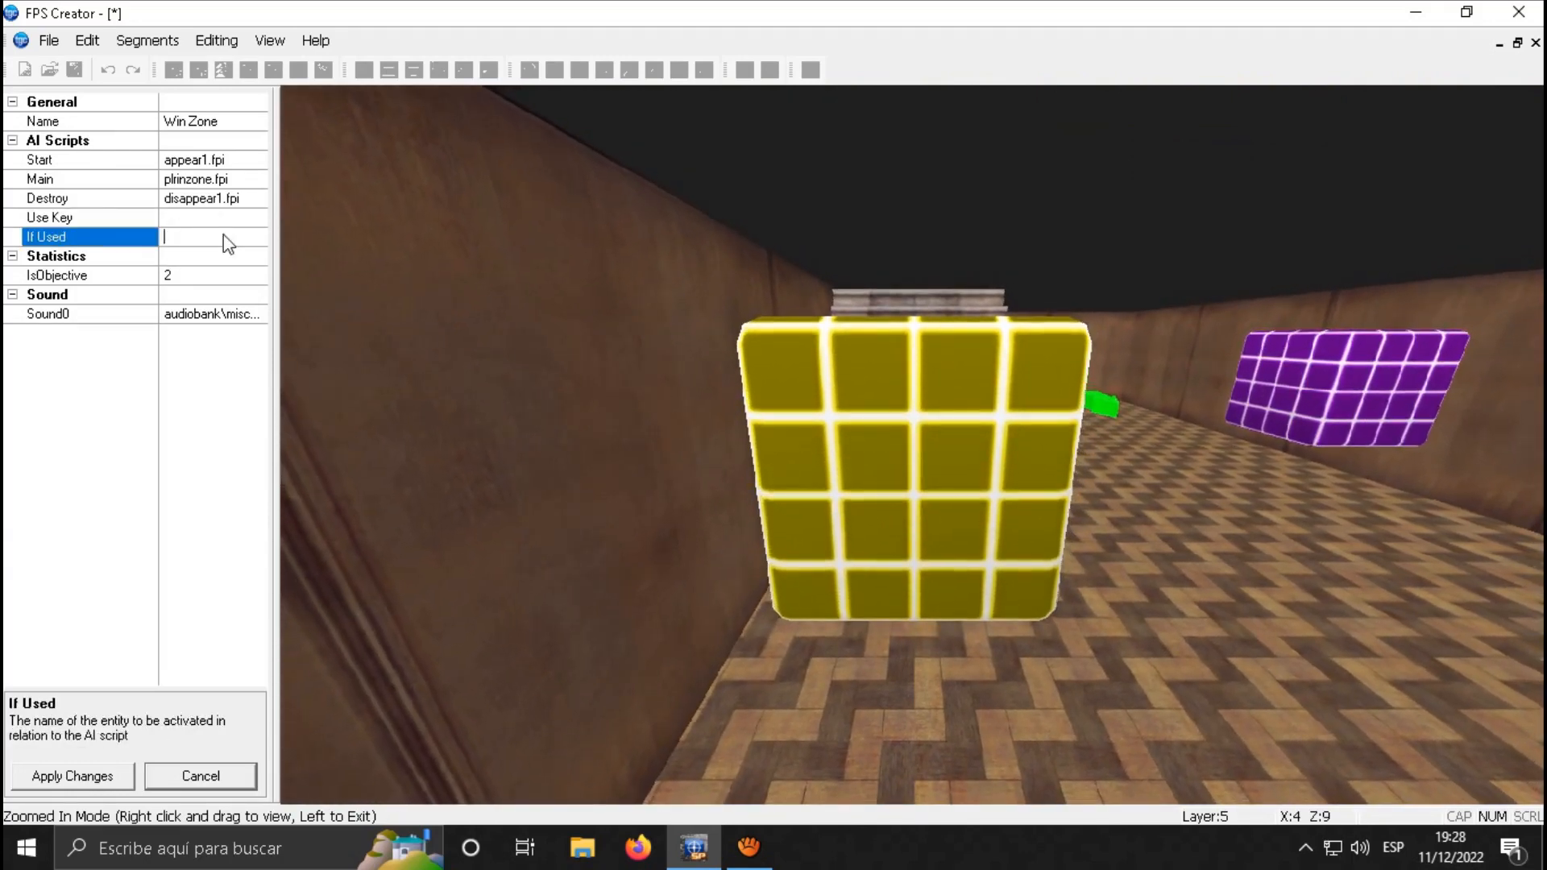
pyautogui.click(217, 275)
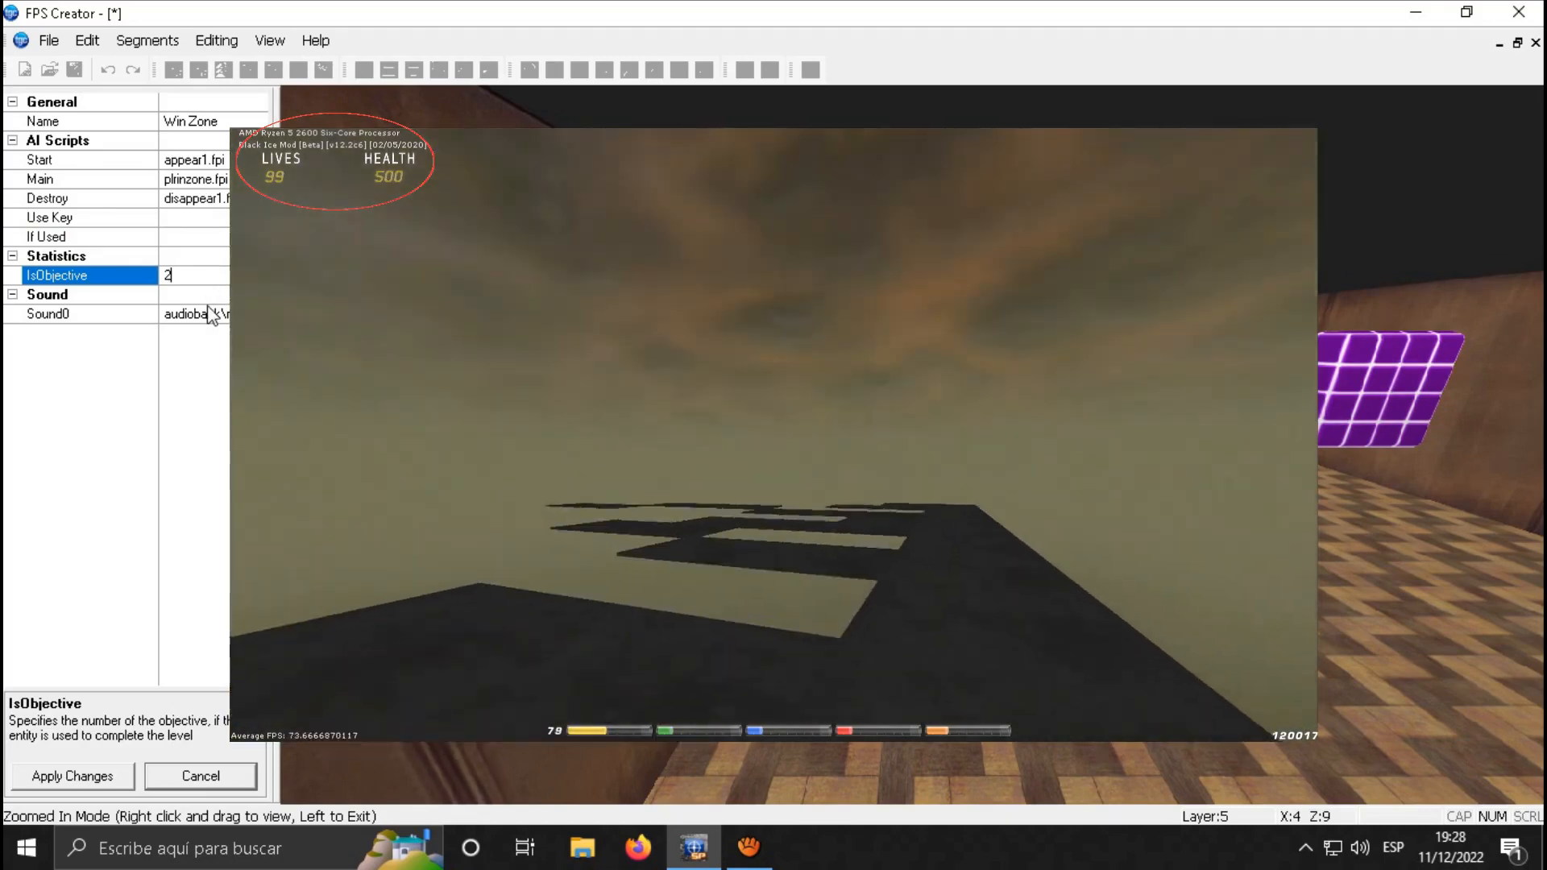
pyautogui.click(218, 778)
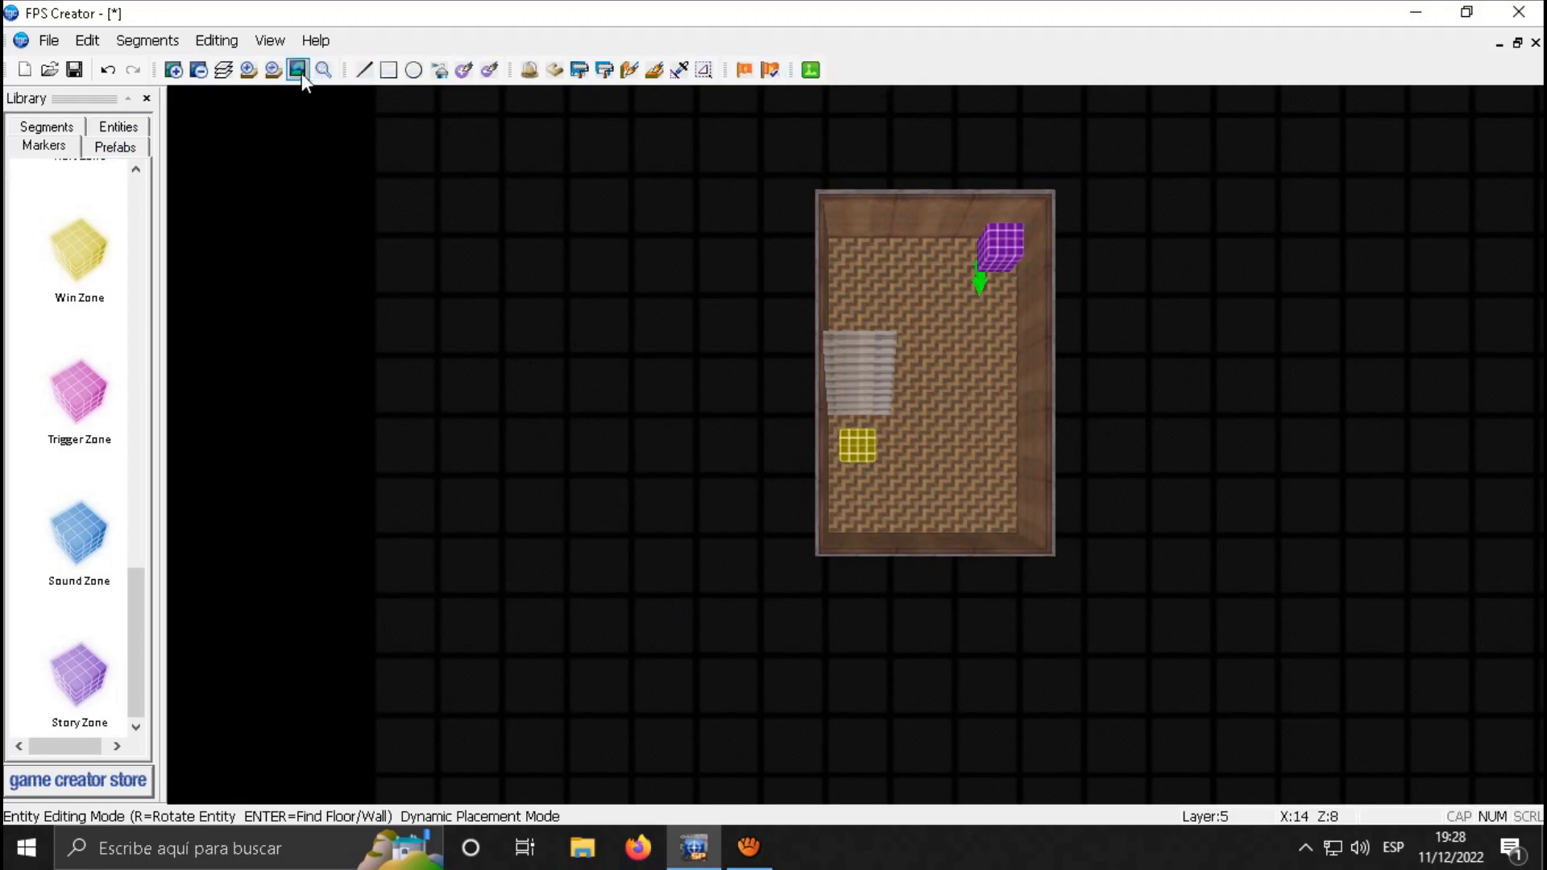
# - Go up to layer 6 and paint a Chateau Study Room Mid segment at the top of the staircase
pyautogui.click(247, 71)
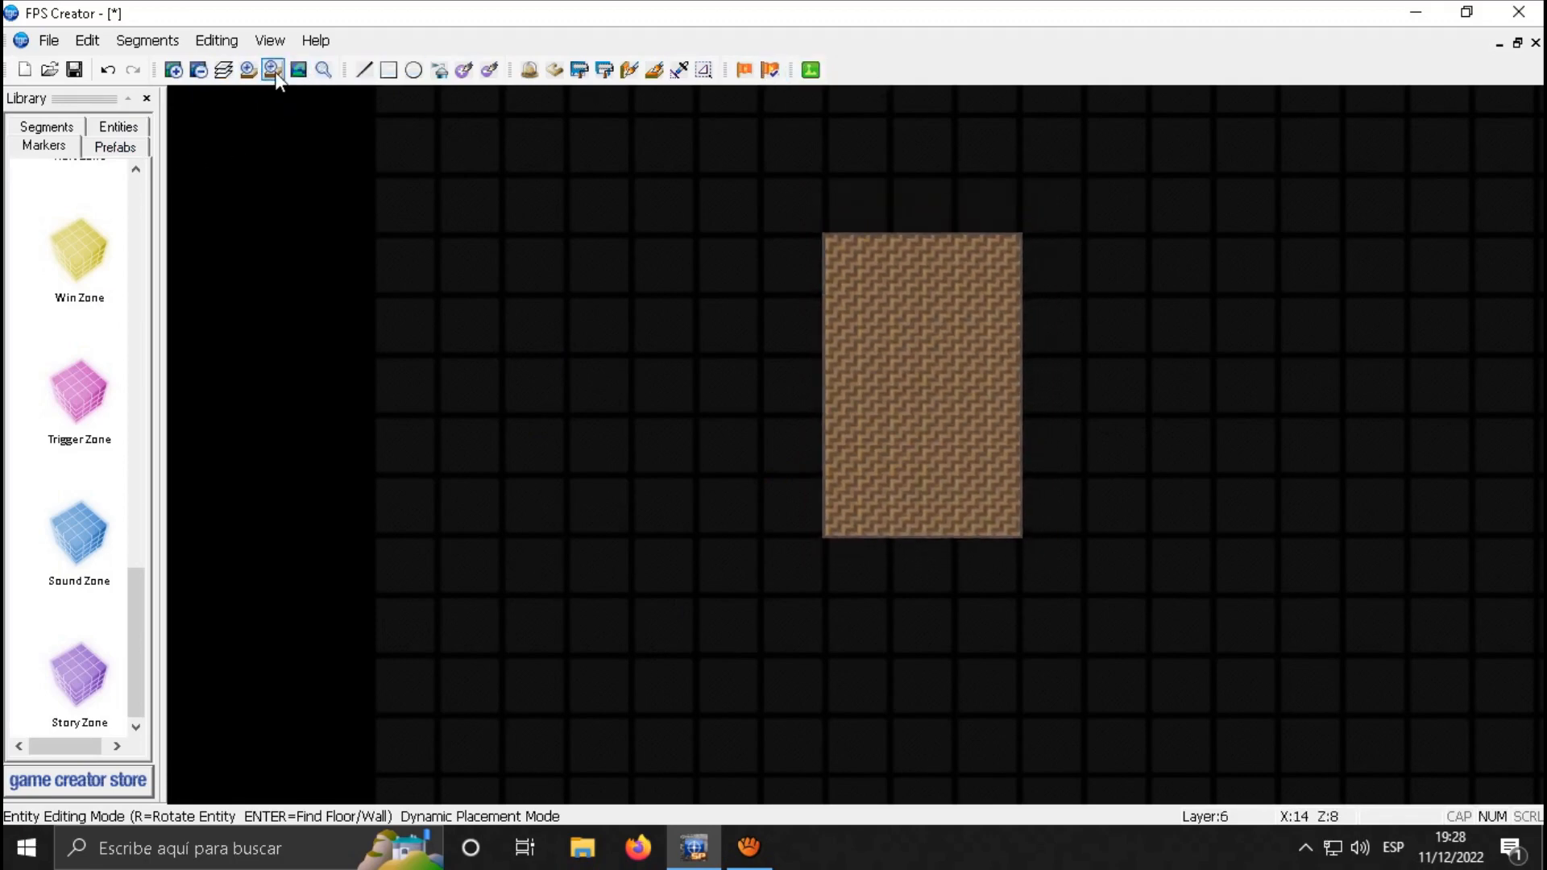
pyautogui.click(53, 128)
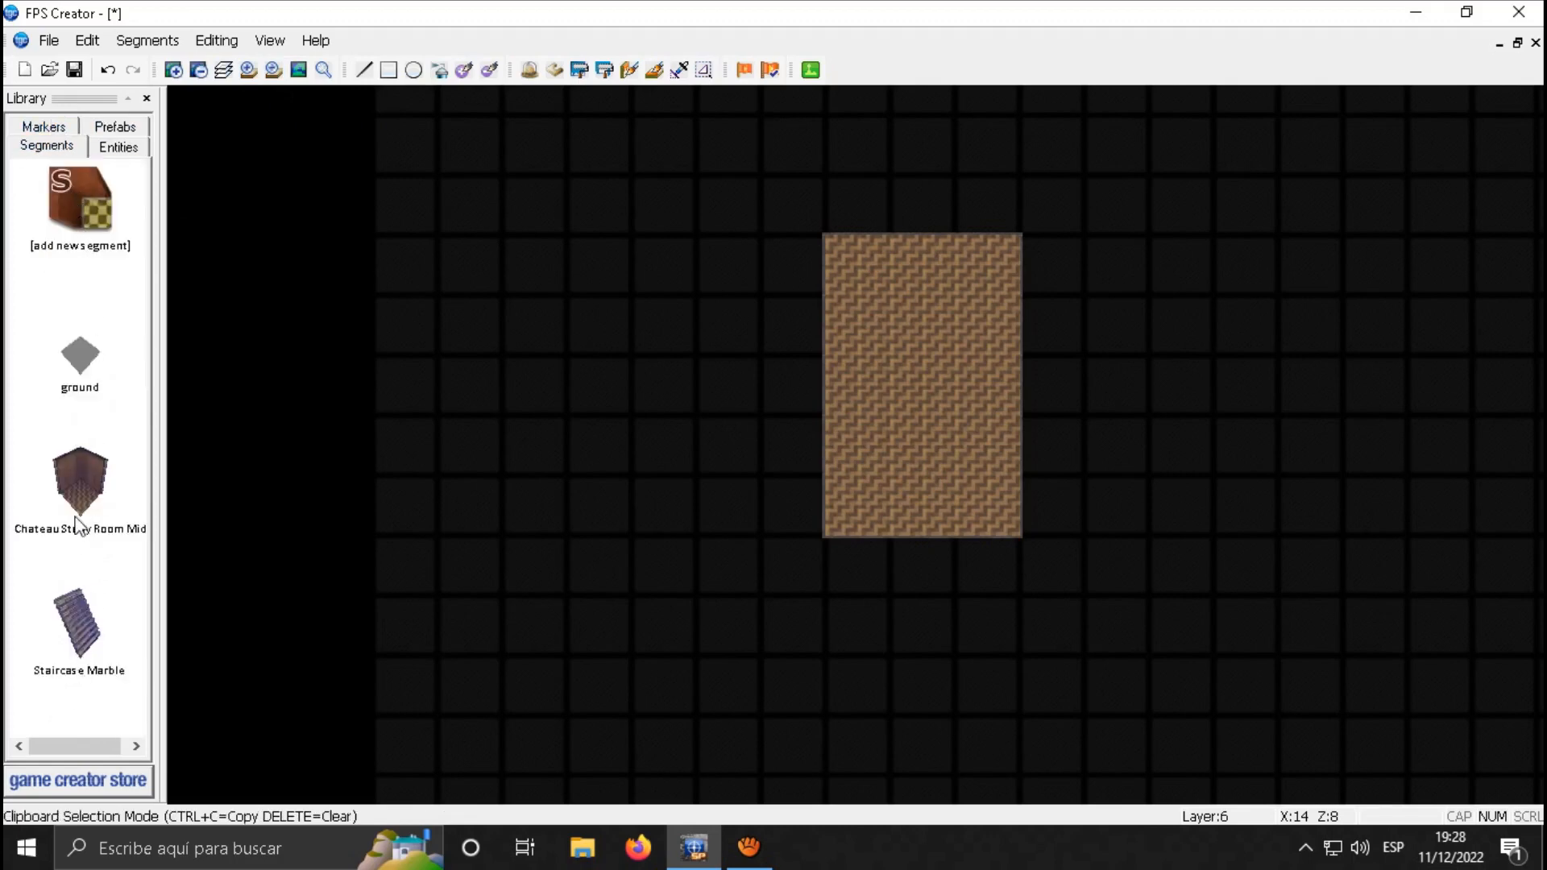
pyautogui.click(78, 525)
pyautogui.click(858, 408)
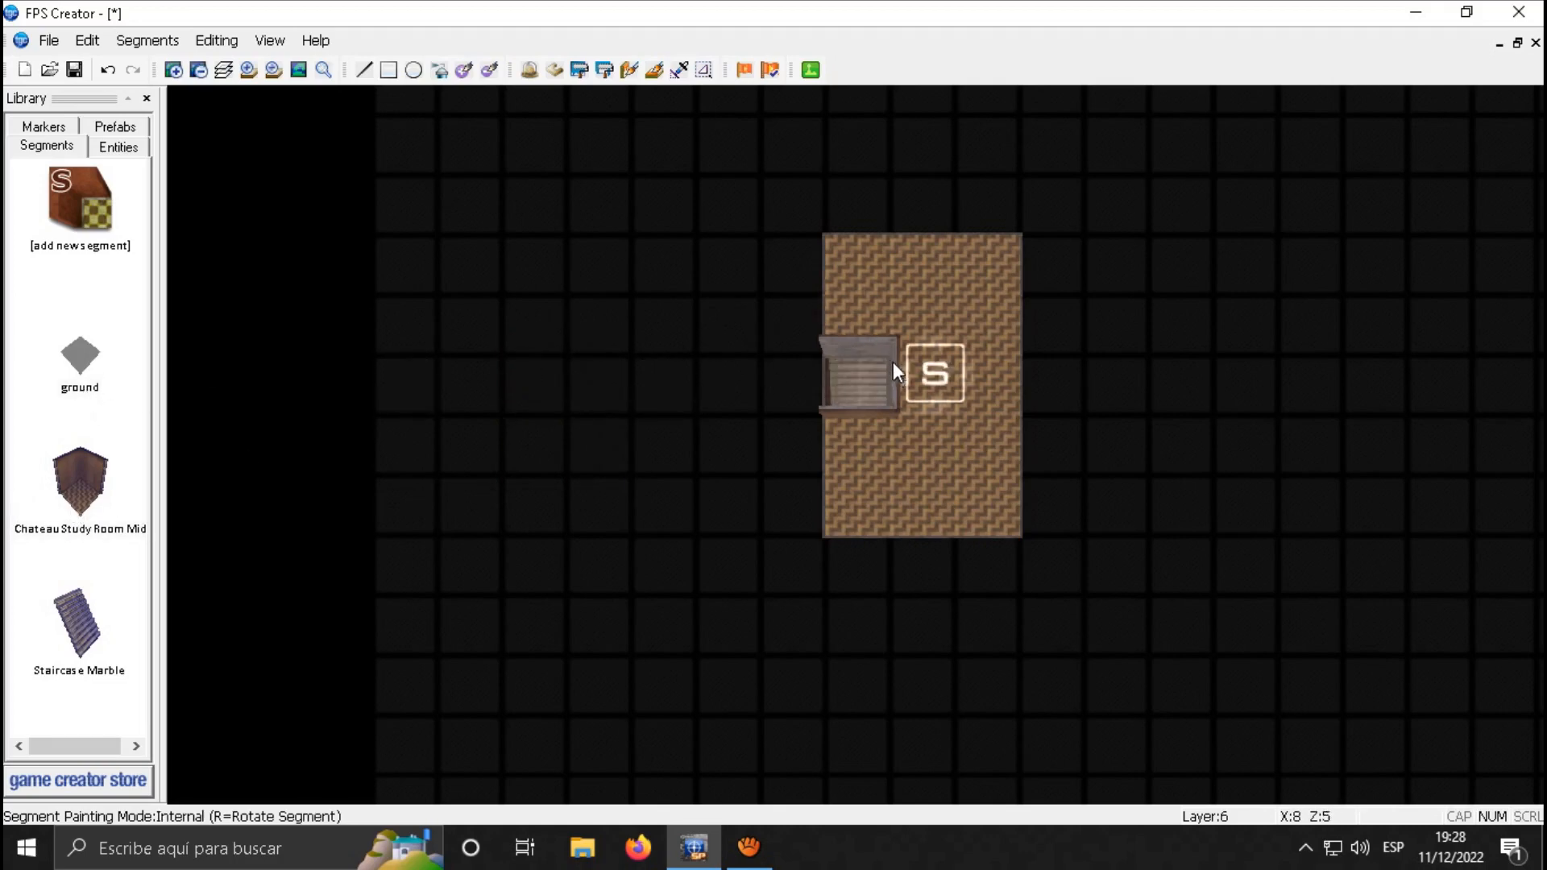
# - Paint another Chateau Study Room Mid segment on layer 6, on the tile just outside the room beside the staircase
pyautogui.click(797, 378)
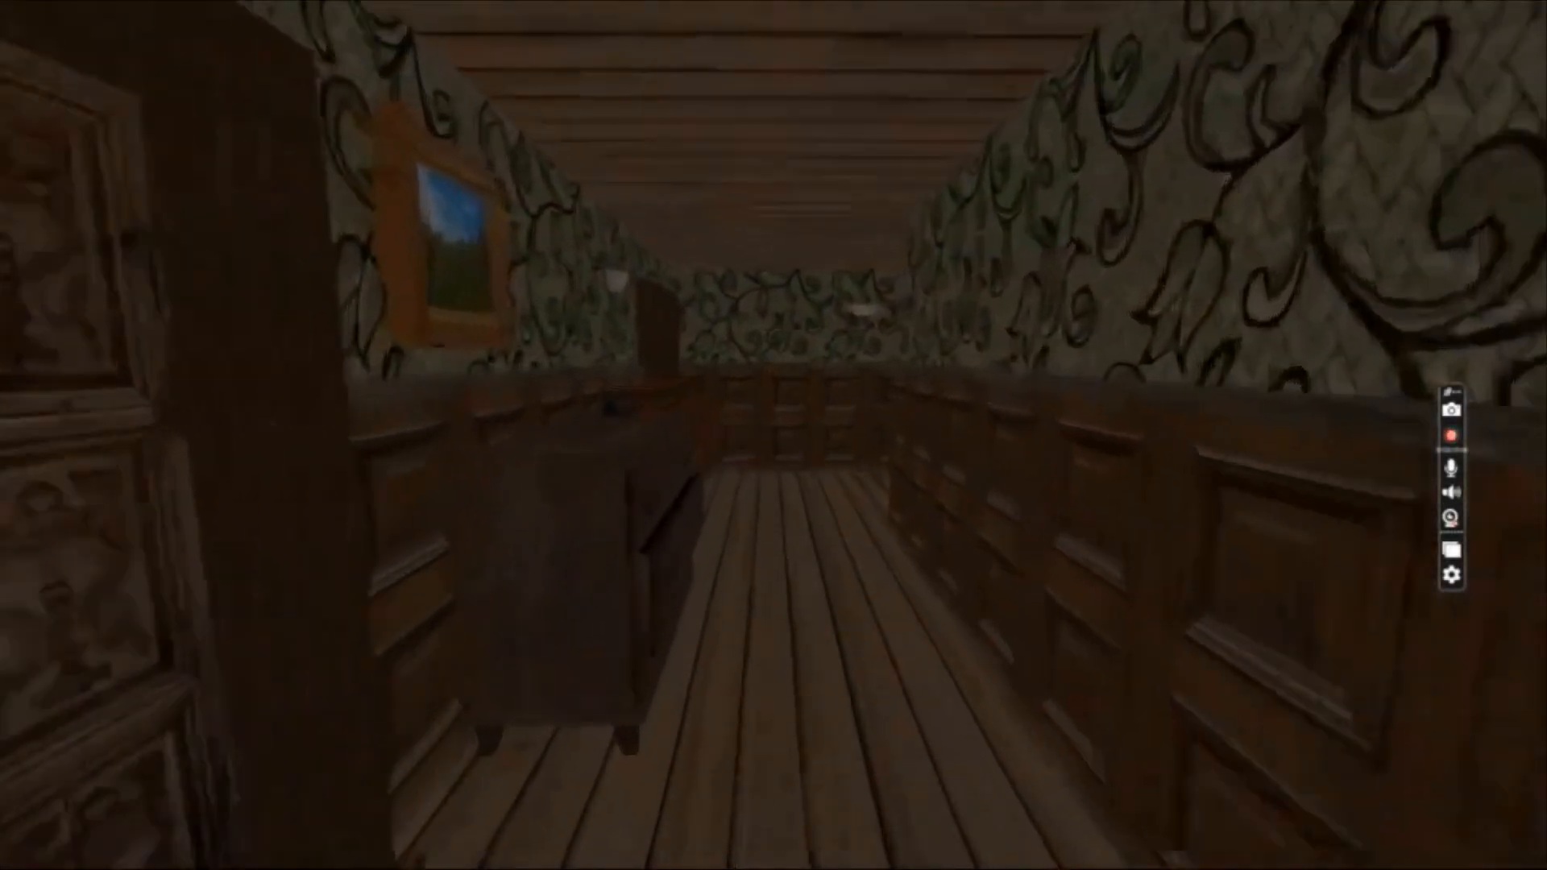
pyautogui.press('w')
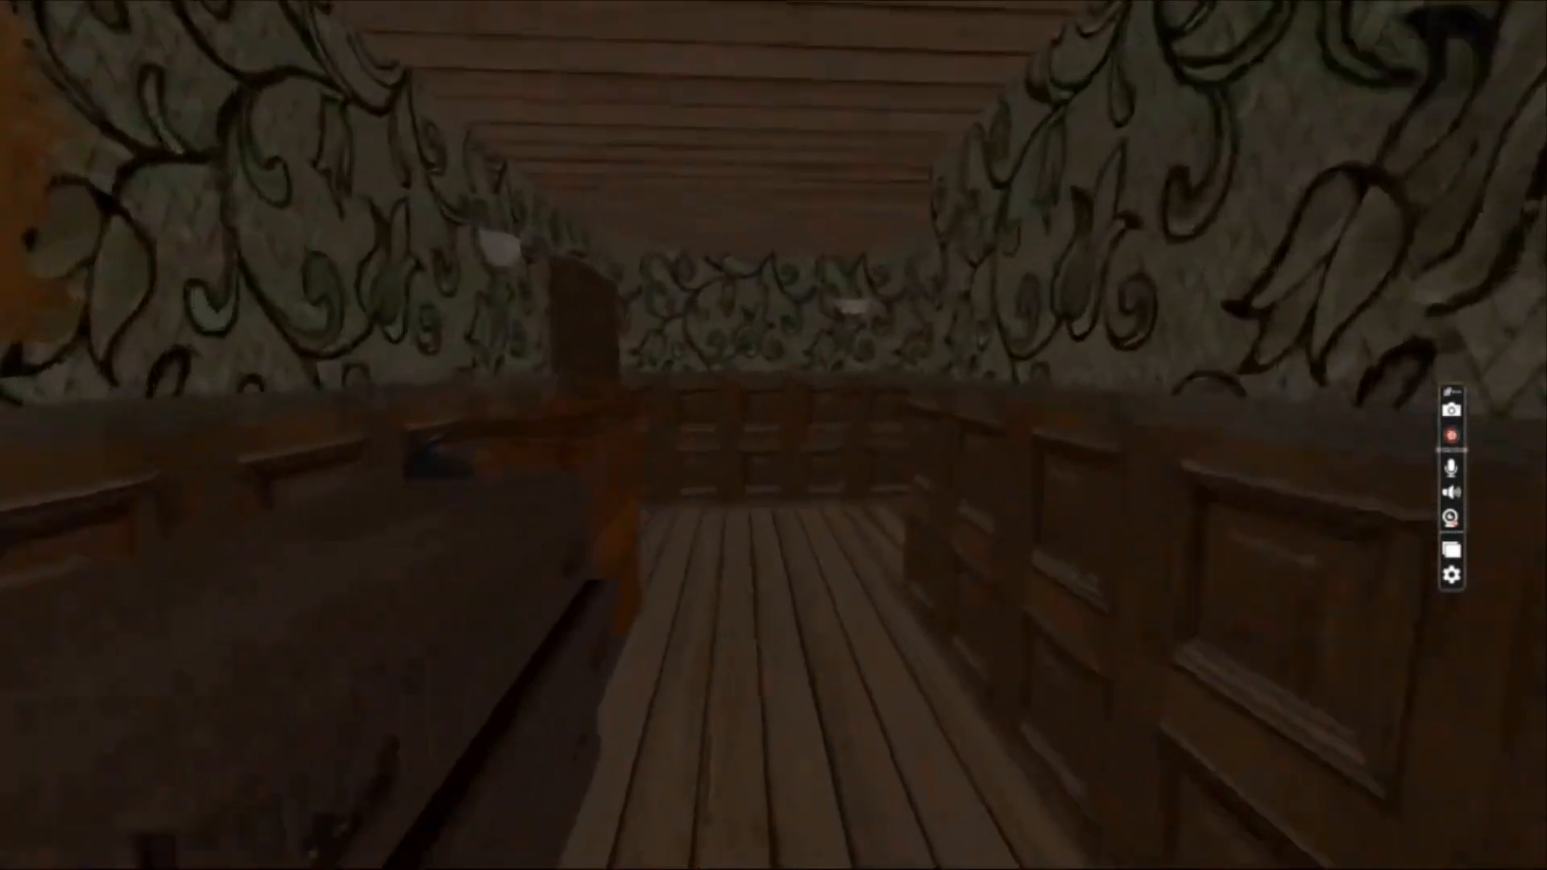
pyautogui.press('w')
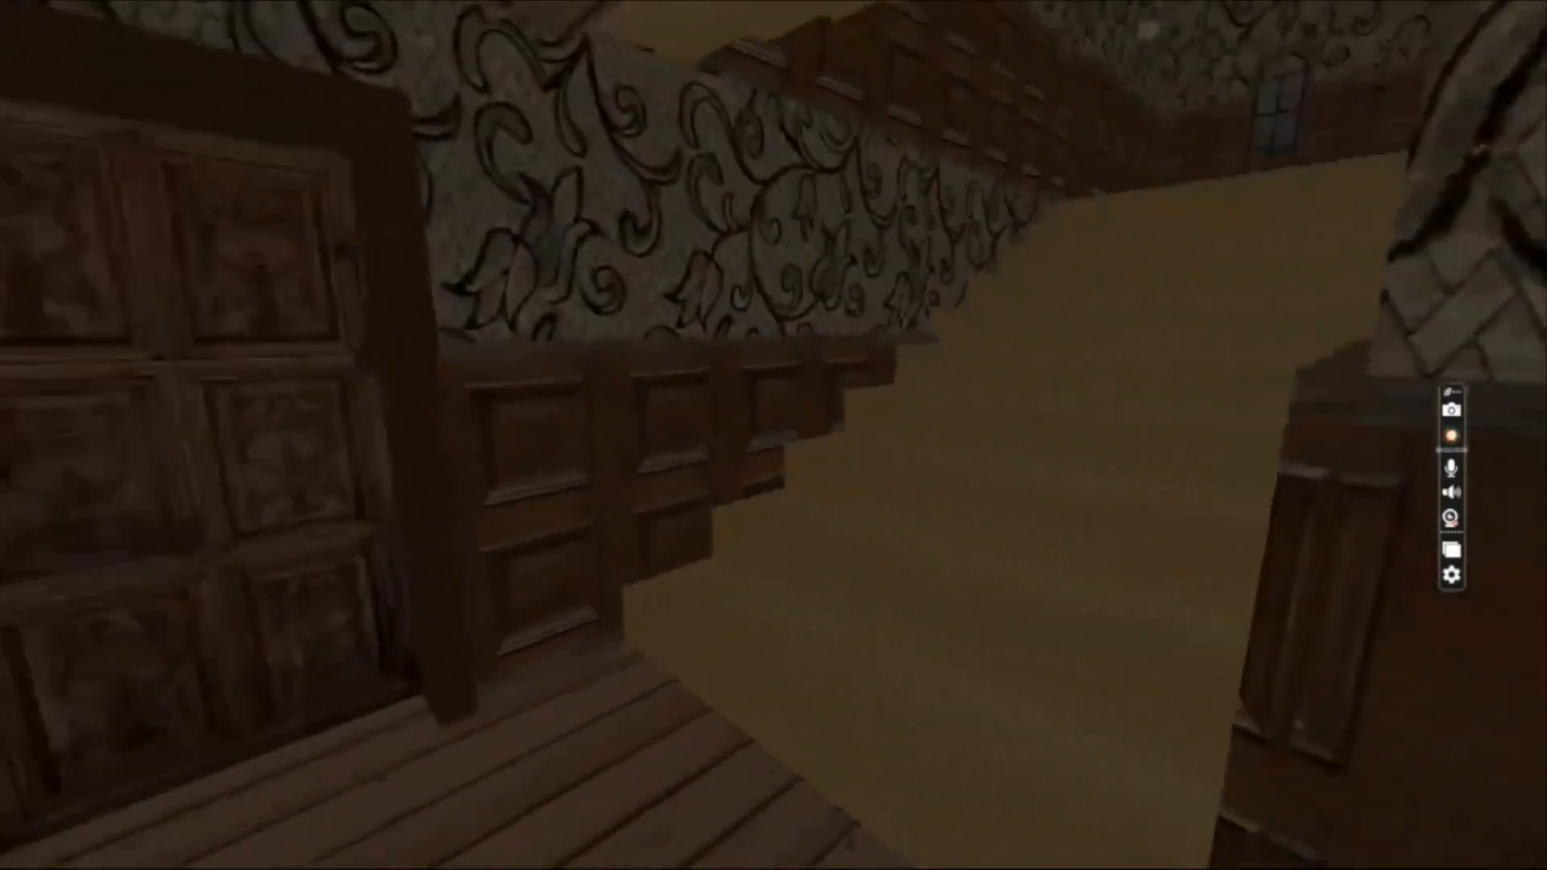
pyautogui.press('w')
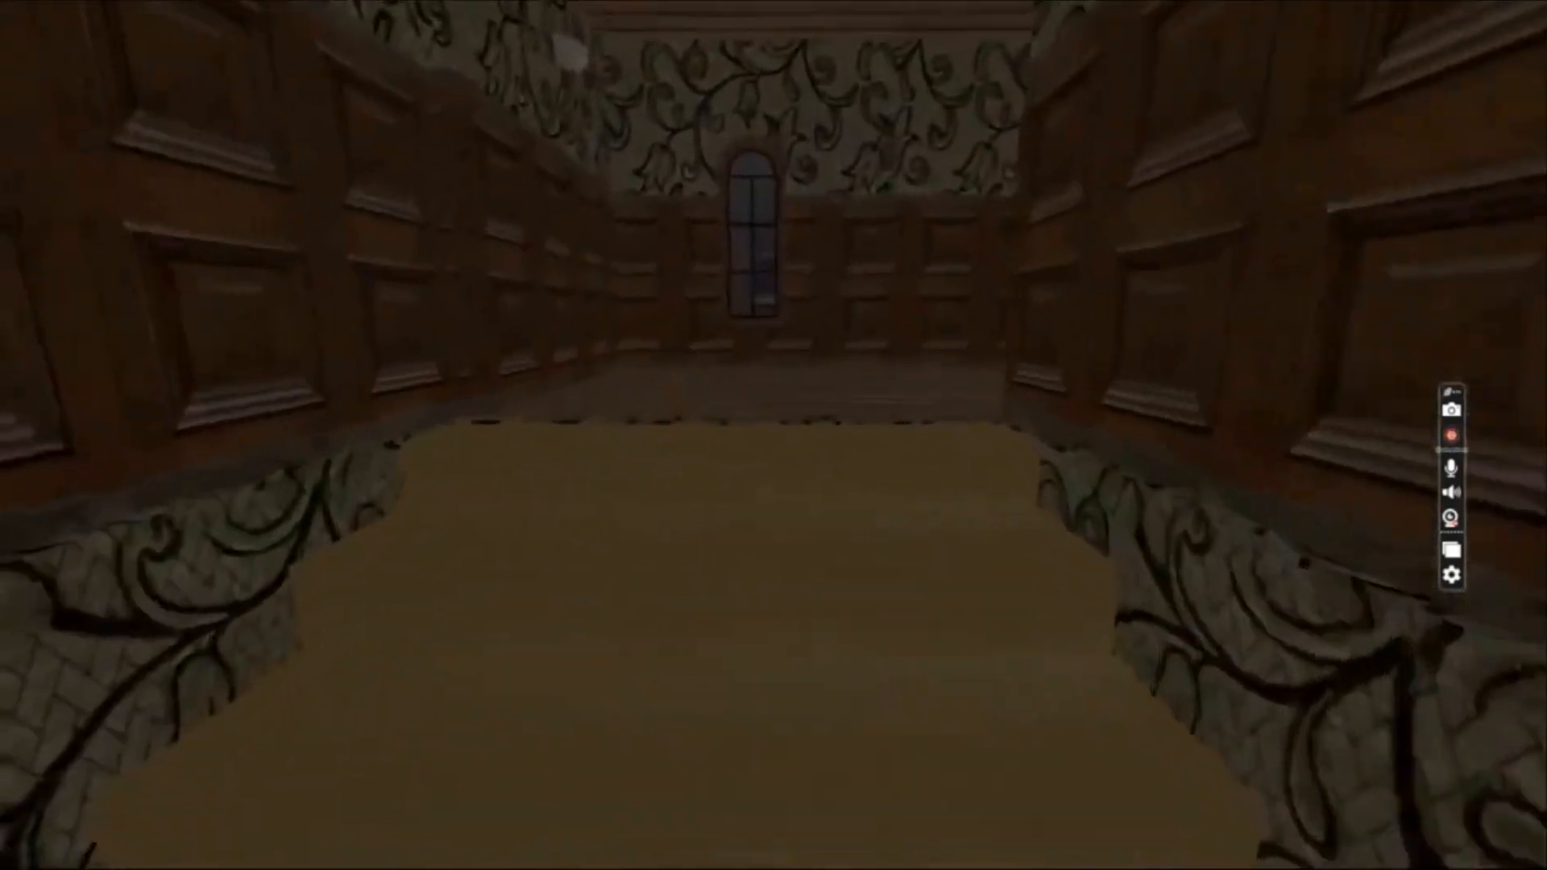
pyautogui.press('w')
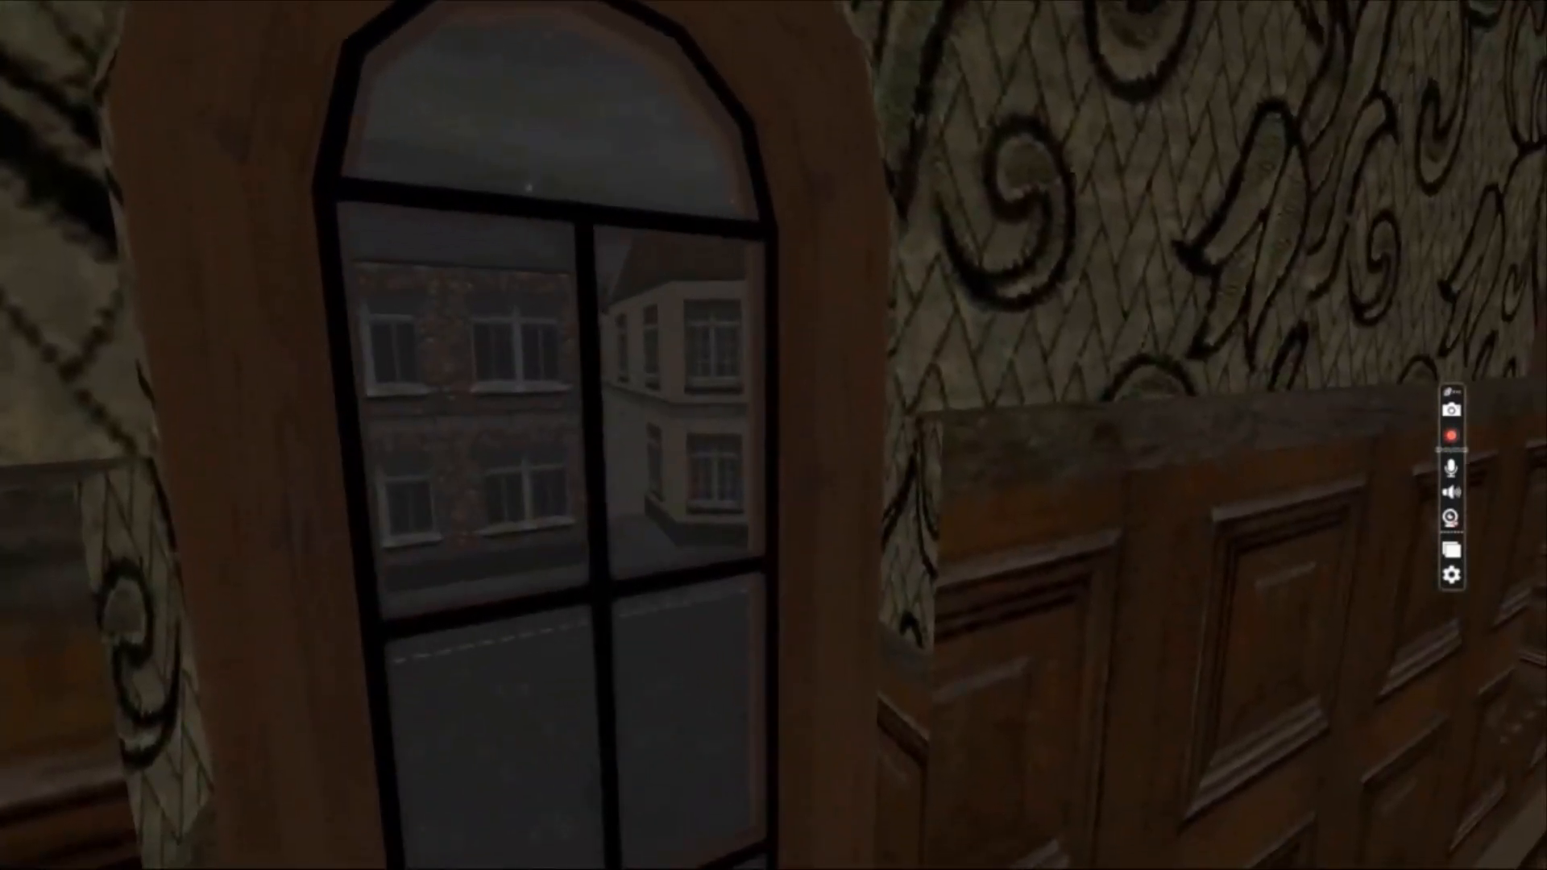
pyautogui.press('w')
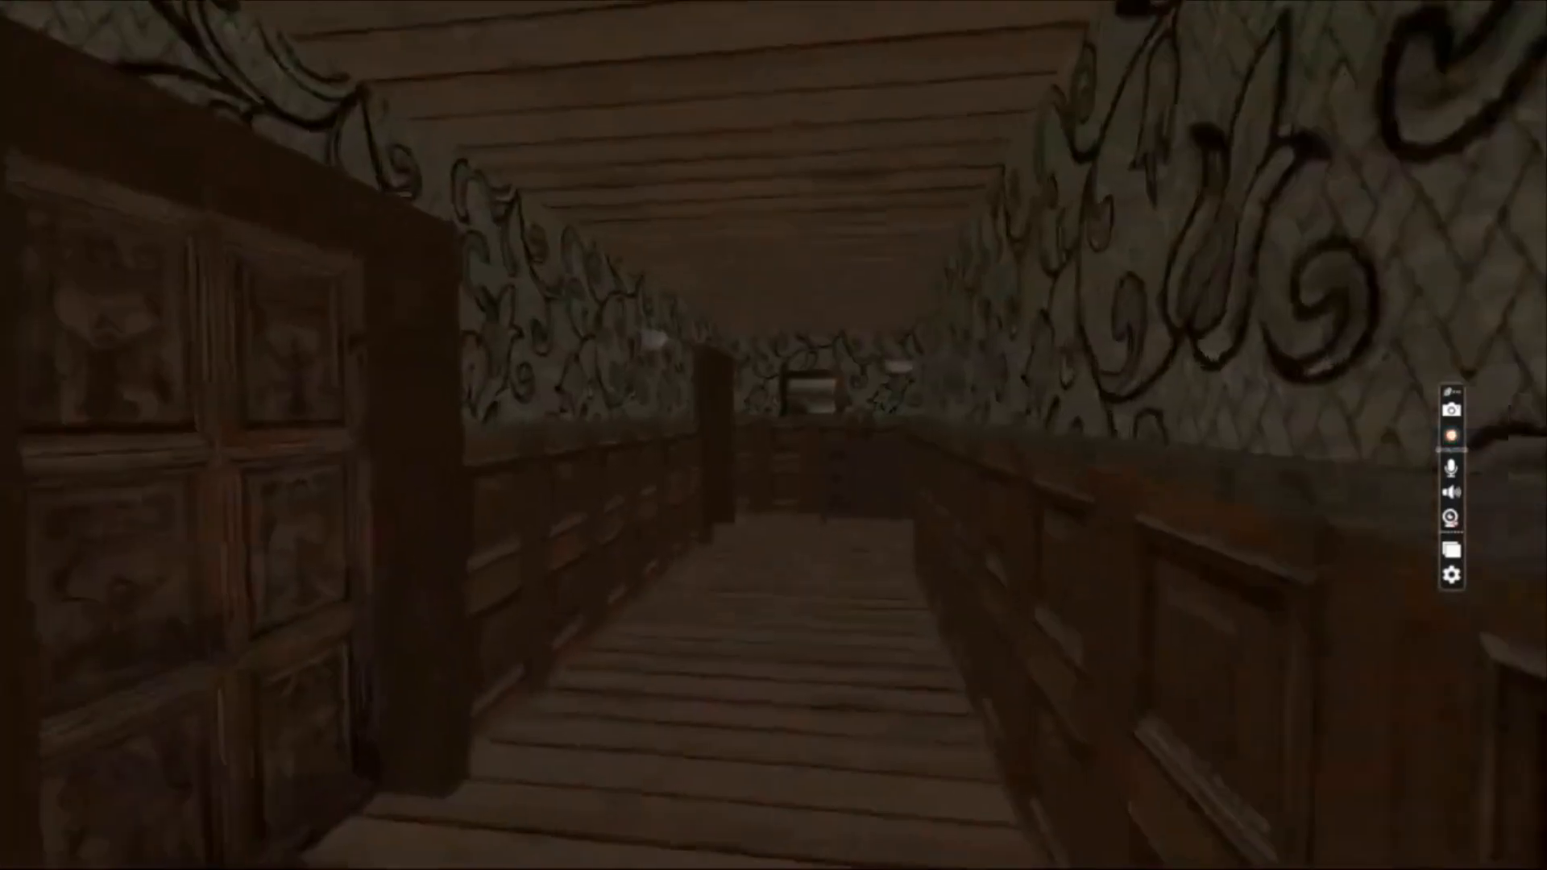
pyautogui.press('w')
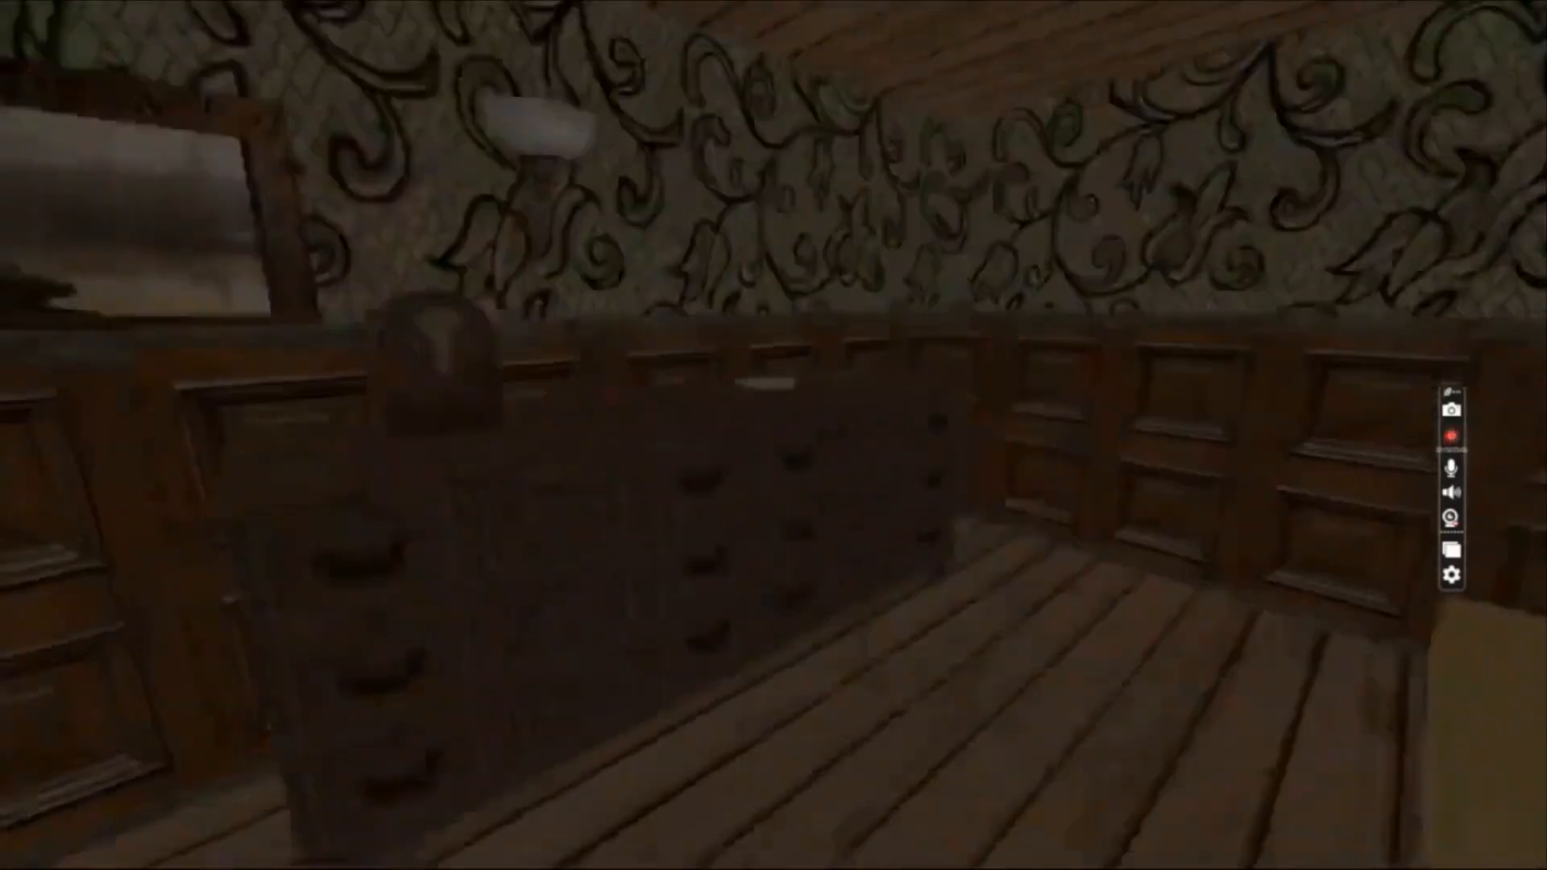
pyautogui.press('w')
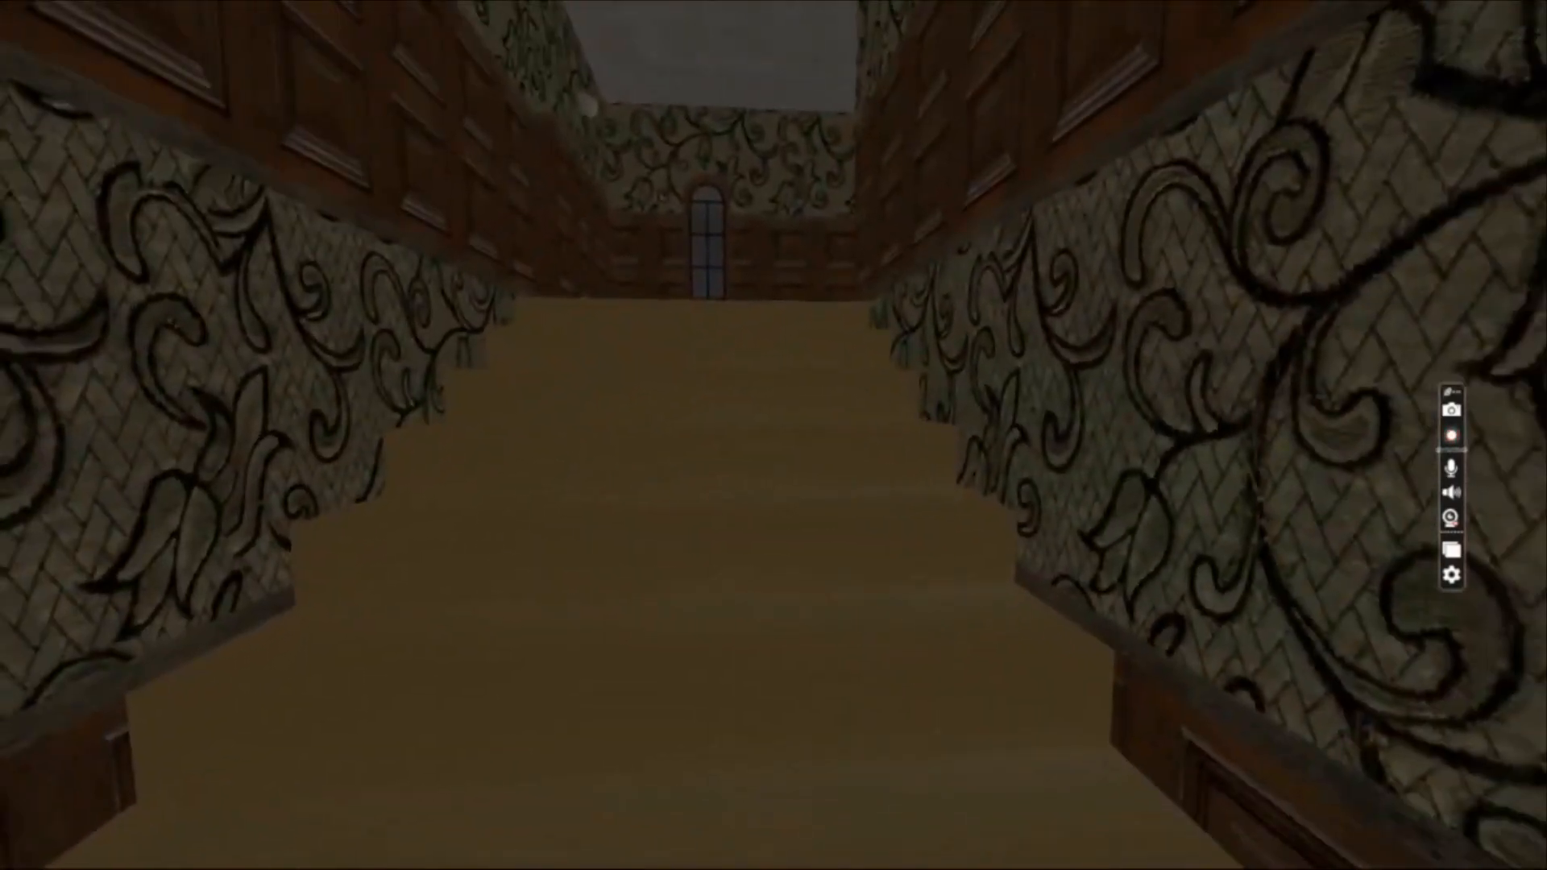
pyautogui.press('w')
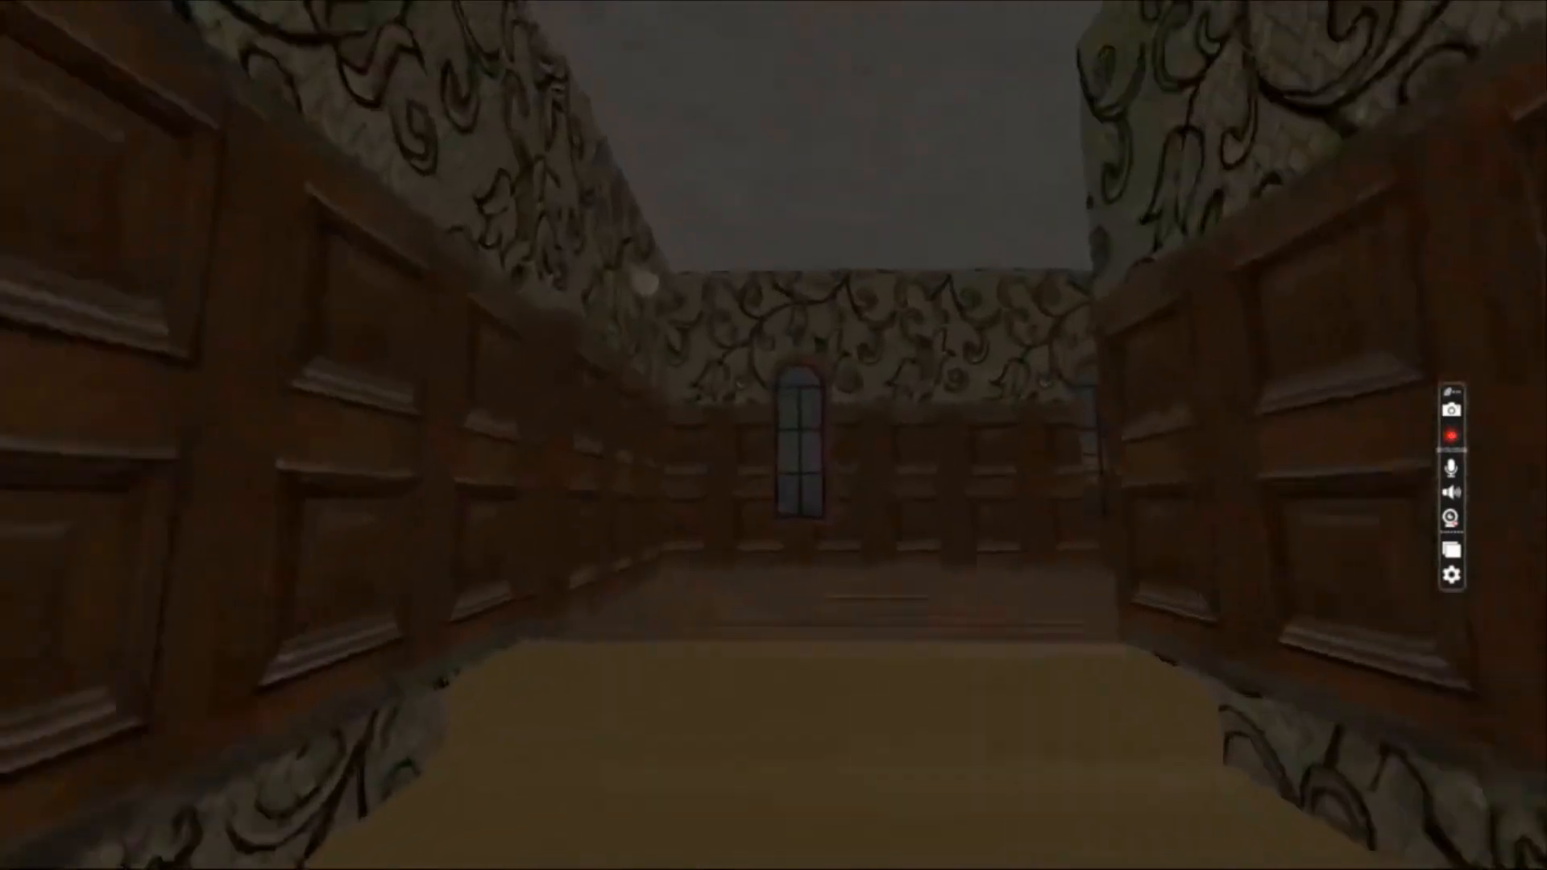
pyautogui.press('w')
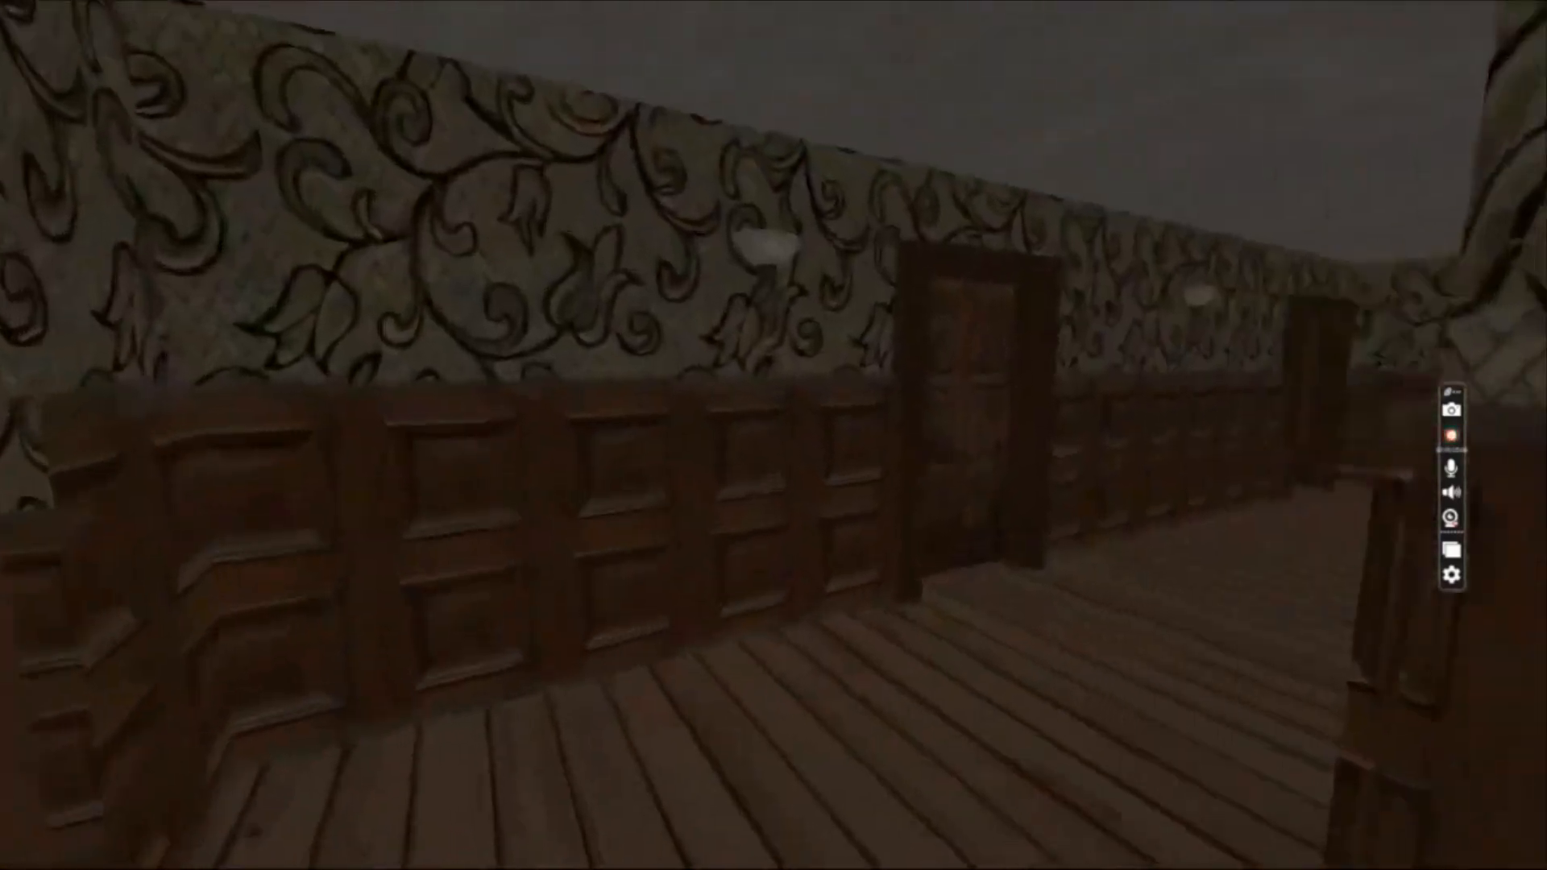
pyautogui.press('w')
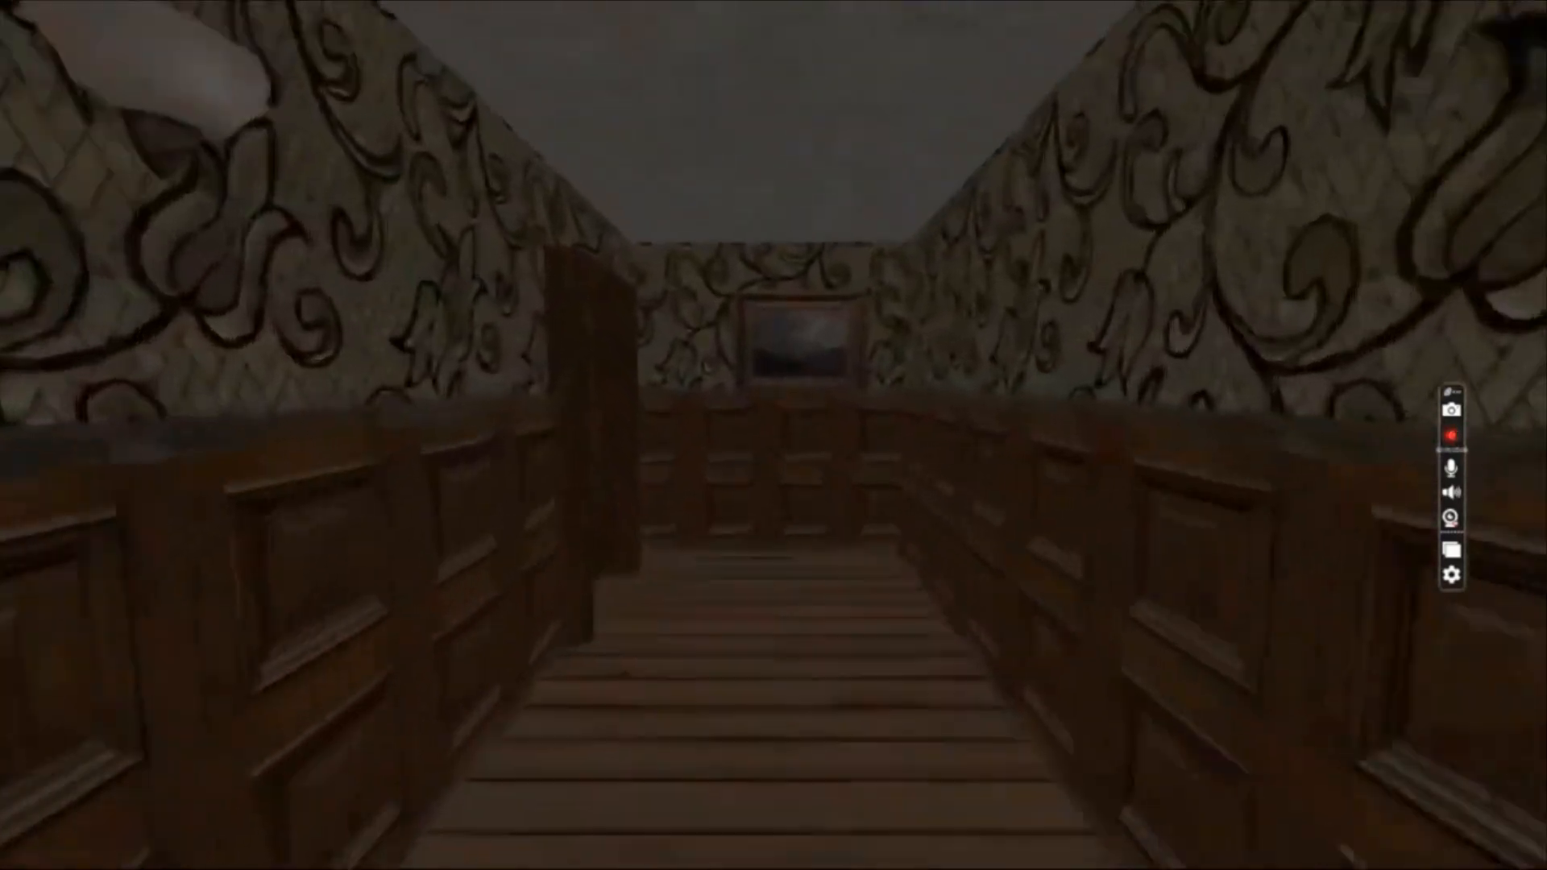
pyautogui.press('w')
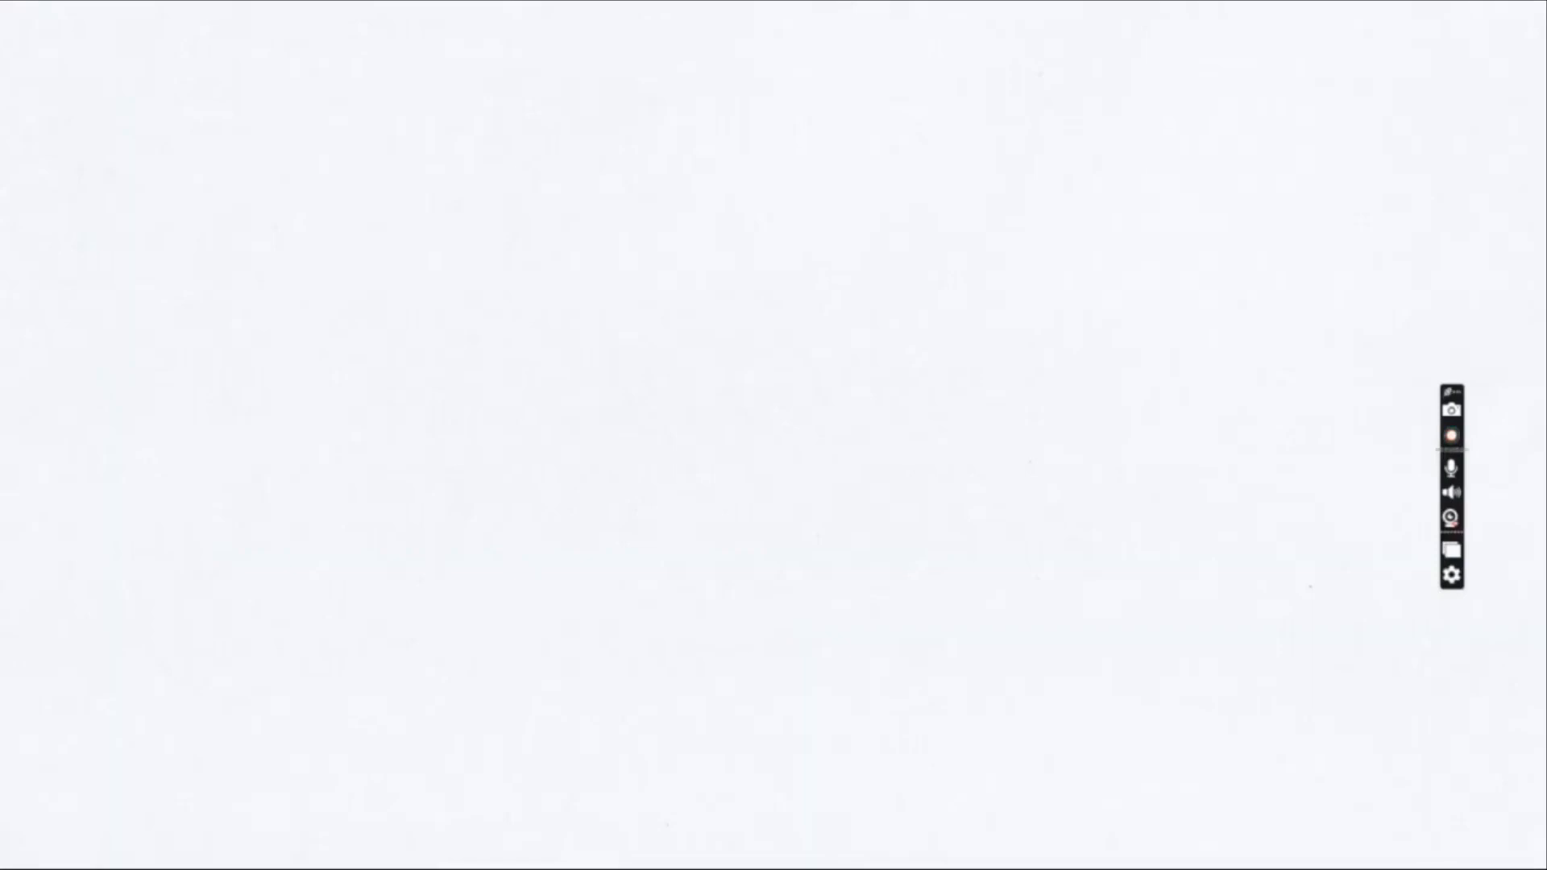